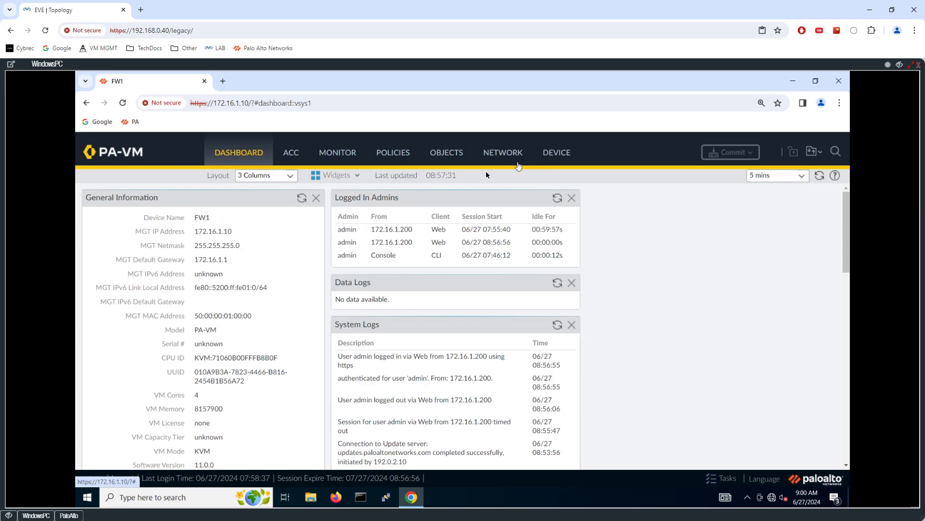
Start a new LDAP server profile named AD-PROFILE under Device > Server Profiles > LDAP
{"action": "left_click", "coordinate": [552, 159]}
{"action": "scroll", "coordinate": [164, 247], "scroll_direction": "down", "scroll_amount": 5}
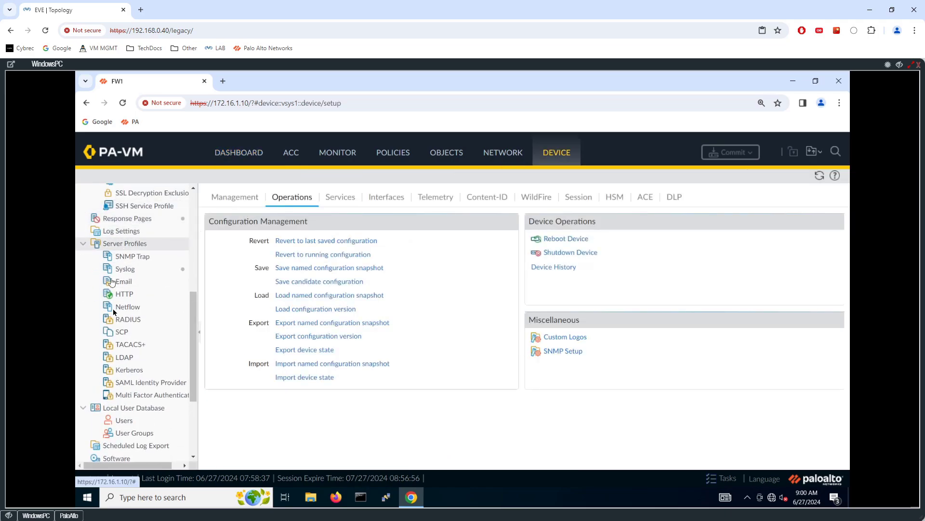
{"action": "left_click", "coordinate": [124, 358]}
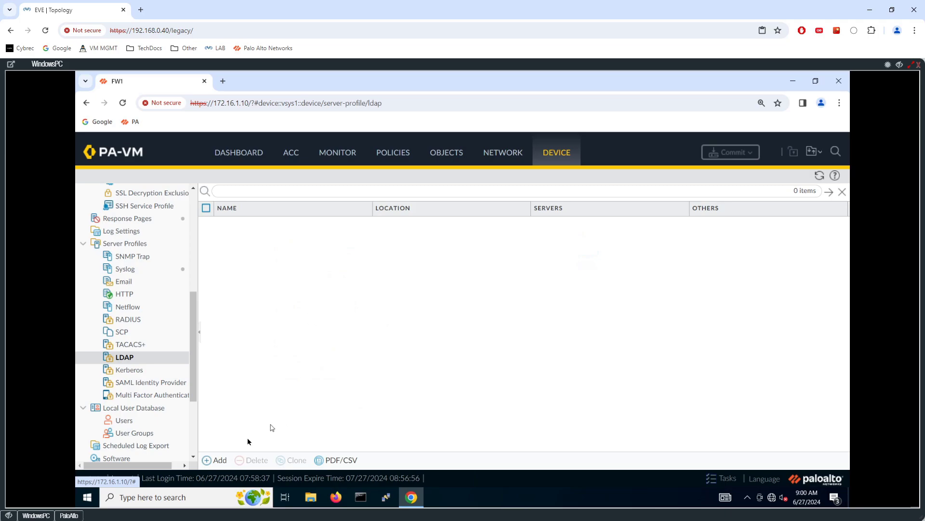
{"action": "left_click", "coordinate": [217, 460]}
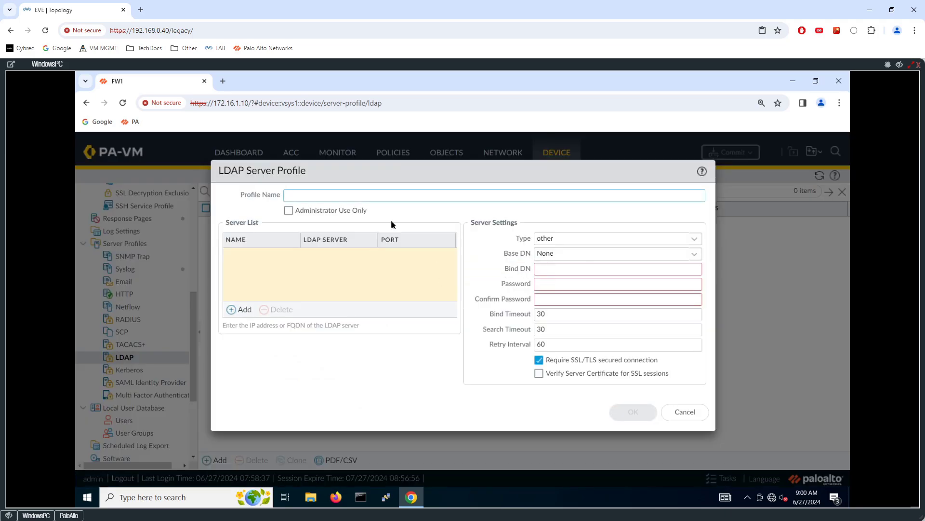
{"action": "type", "text": "AD-PROFILE"}
Add a server entry named AD1 to the profile, then minimise the console to show the topology
{"action": "left_click", "coordinate": [245, 314]}
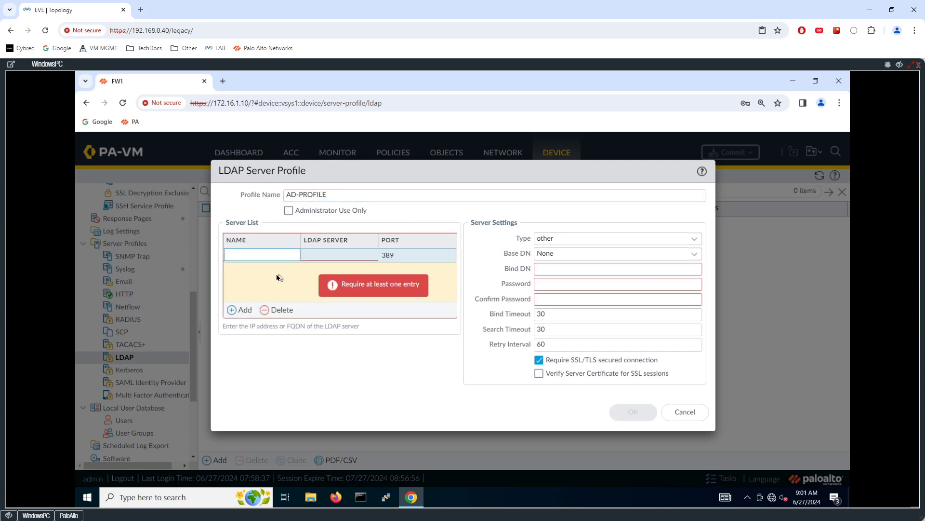
{"action": "type", "text": "Ad"}
{"action": "key", "text": "BackSpace"}
{"action": "type", "text": "D1"}
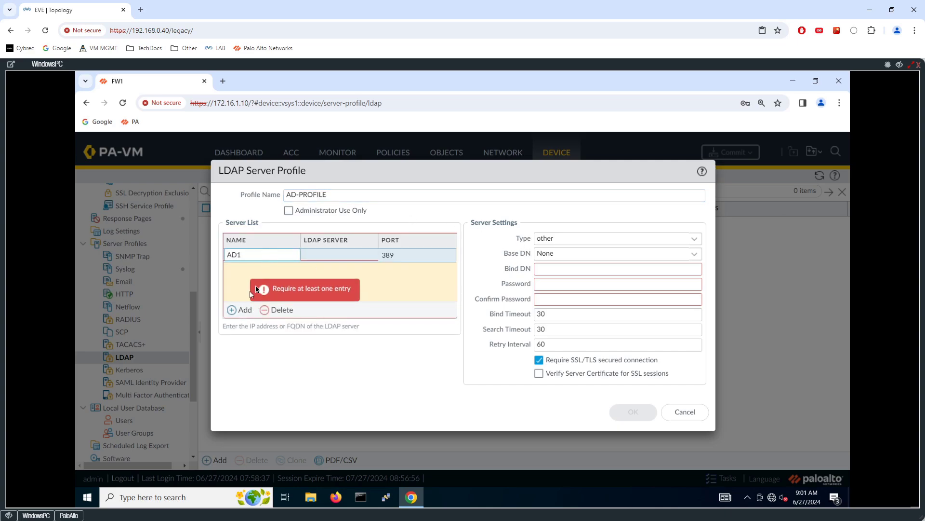
{"action": "left_click", "coordinate": [321, 259]}
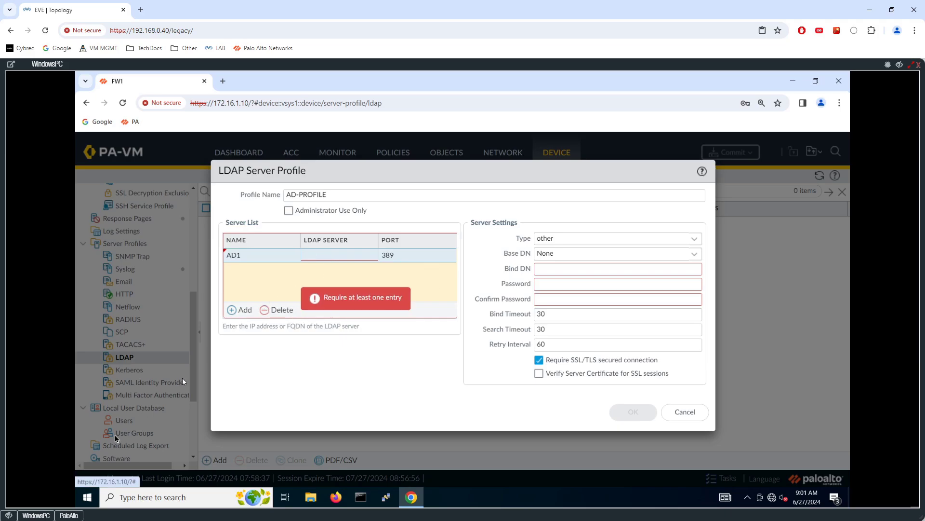
{"action": "left_click", "coordinate": [9, 515]}
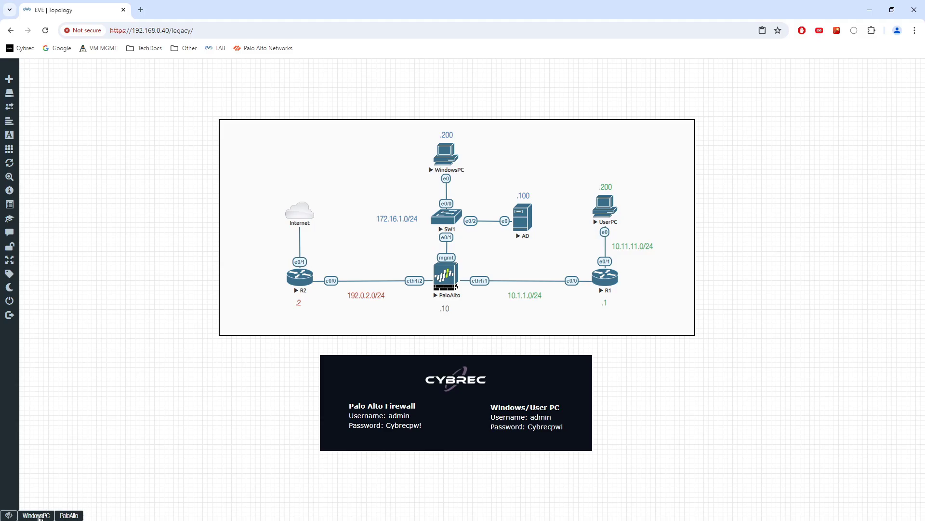
Point server entry AD1 at 172.16.1.100, keeping port 389
{"action": "left_click", "coordinate": [37, 515]}
{"action": "left_click", "coordinate": [331, 253]}
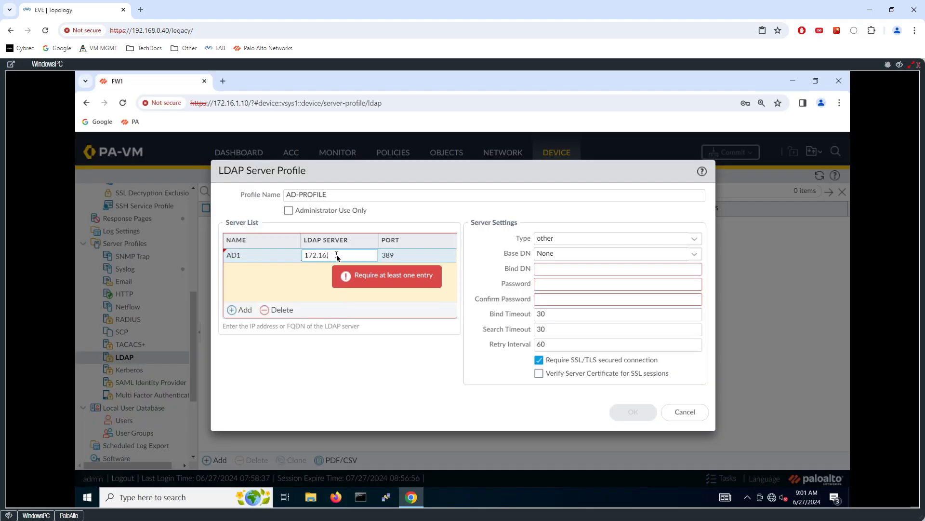
{"action": "type", "text": "172.16.1.100"}
{"action": "left_click", "coordinate": [435, 253]}
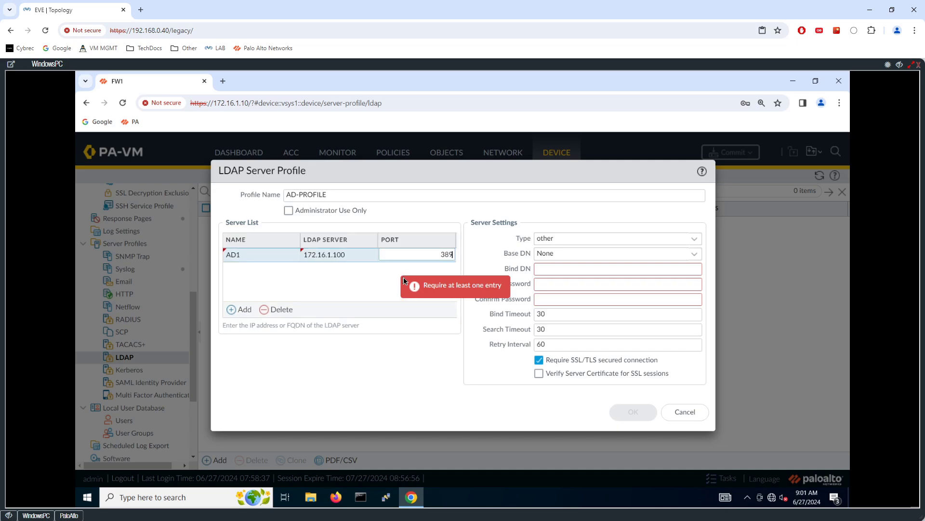
{"action": "key", "text": "Tab"}
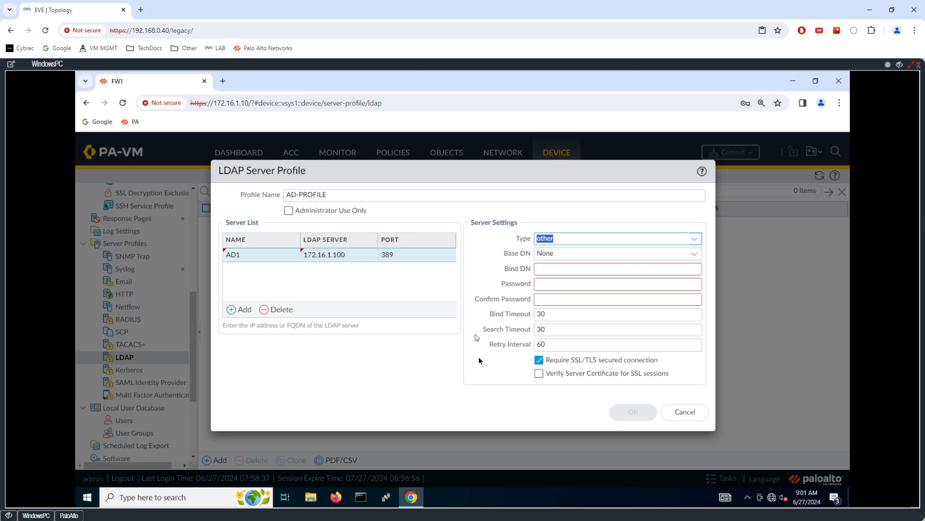
Turn off Require SSL/TLS, set type to active-directory and base DN to DC=cybrec,DC=com
{"action": "left_click", "coordinate": [539, 361]}
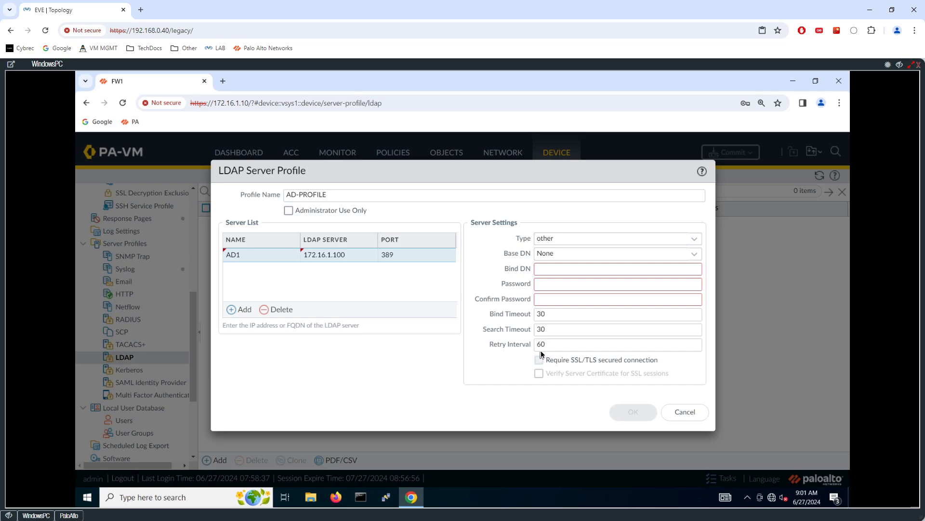
{"action": "left_click", "coordinate": [697, 239]}
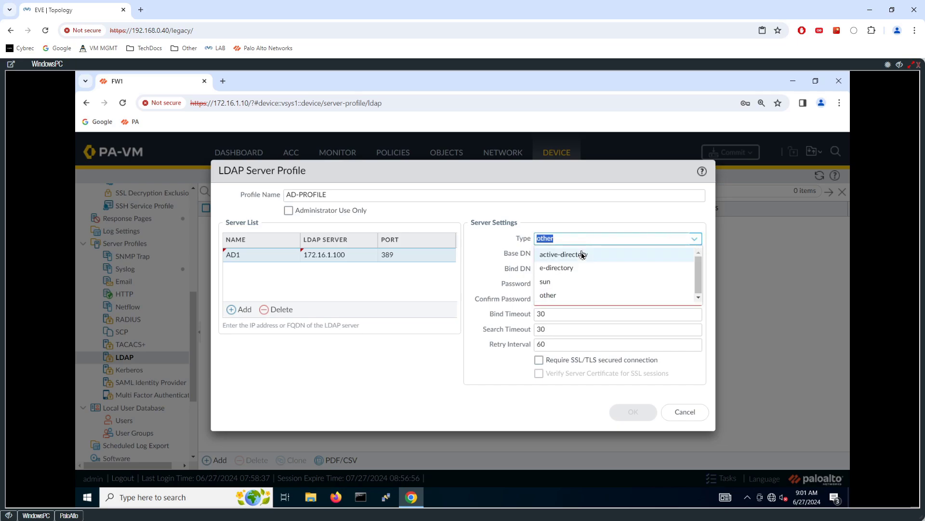
{"action": "left_click", "coordinate": [581, 255]}
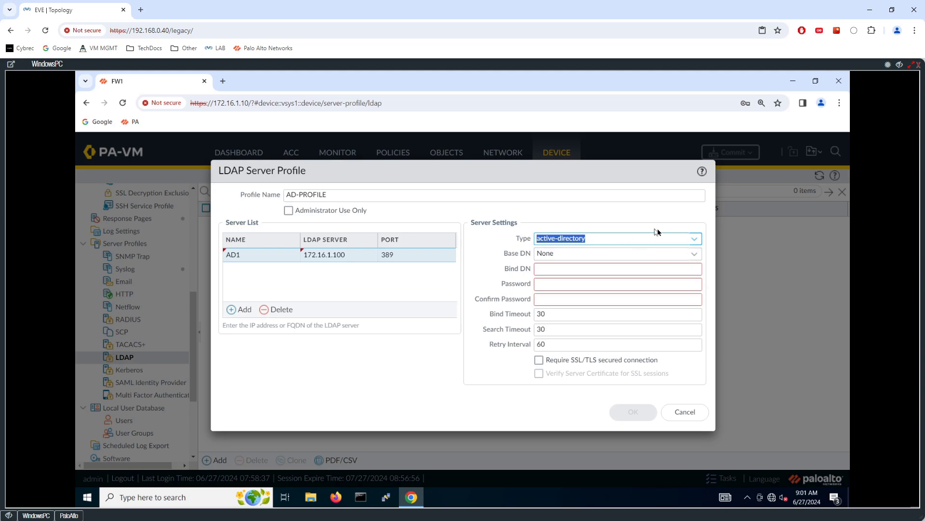
{"action": "left_click", "coordinate": [694, 254]}
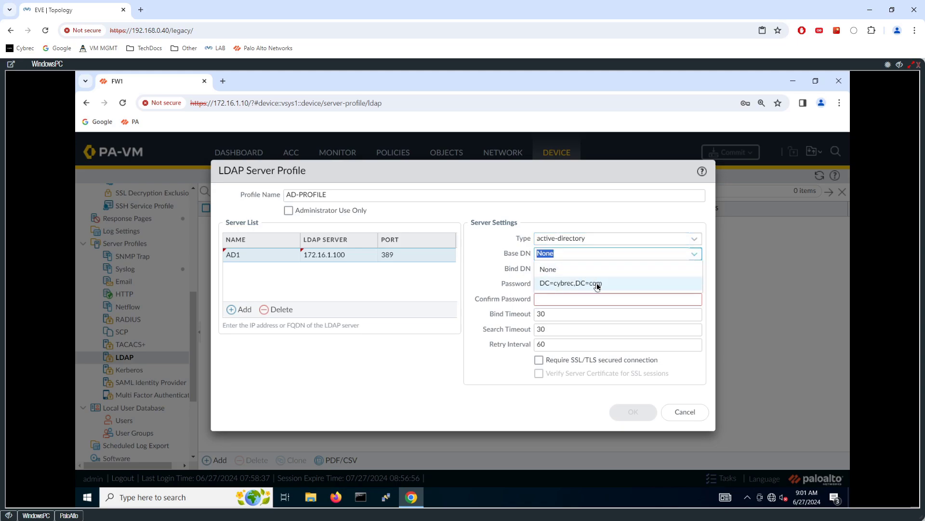
{"action": "left_click", "coordinate": [593, 285]}
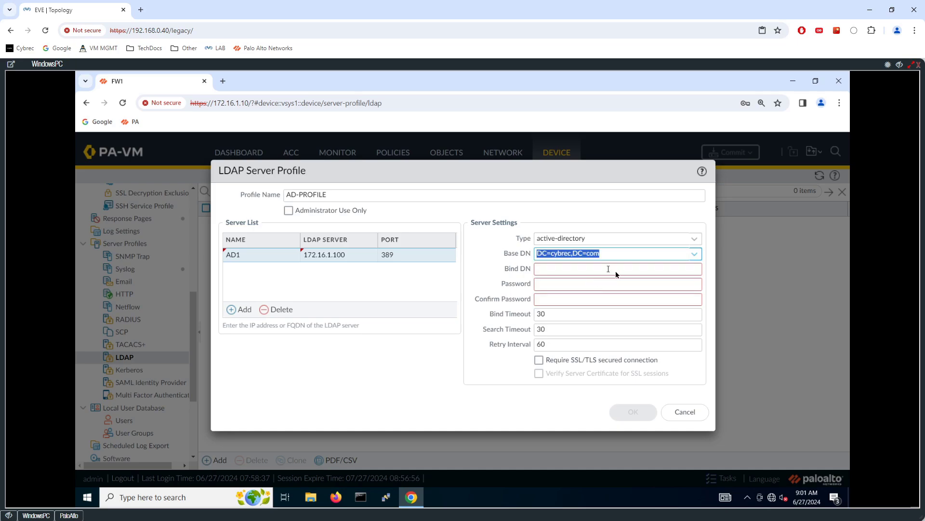
Enter the administrator bind DN and confirm its password, then save AD-PROFILE
{"action": "left_click", "coordinate": [584, 268]}
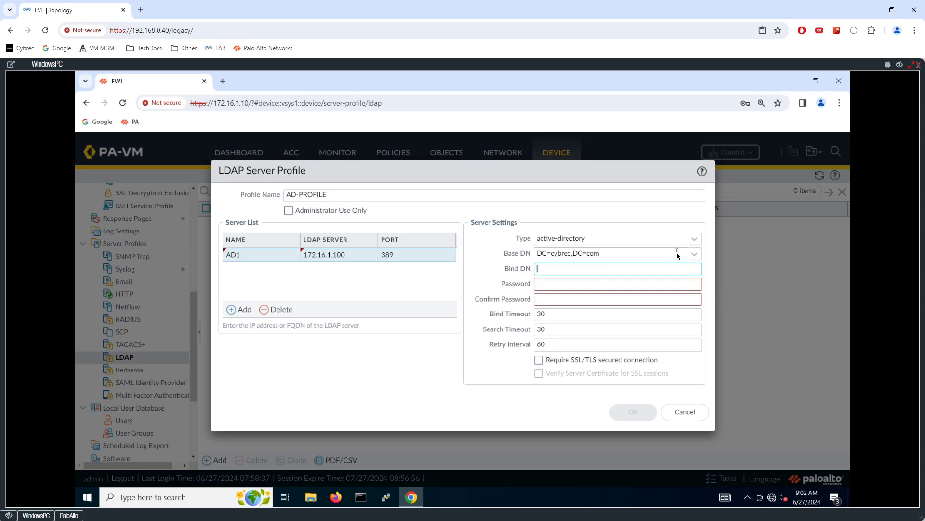
{"action": "key", "text": "Tab"}
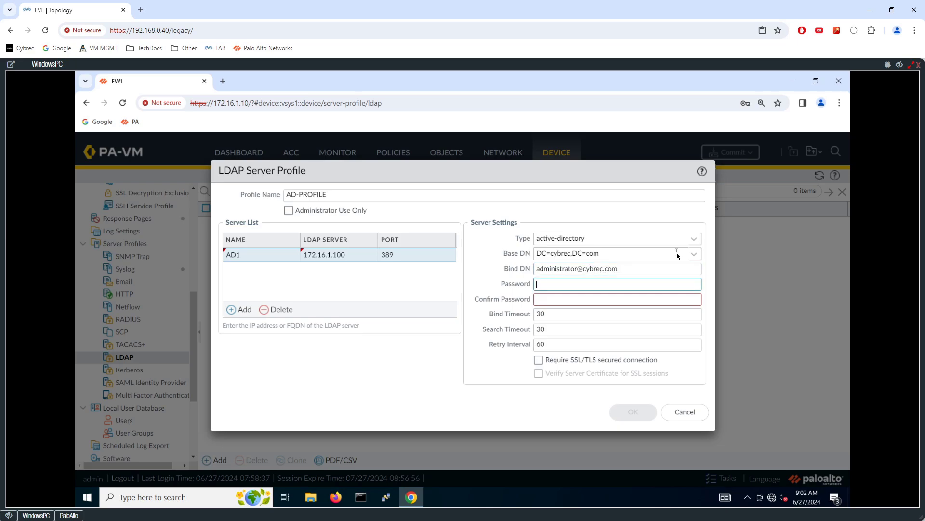
{"action": "type", "text": "*********"}
{"action": "key", "text": "Tab"}
{"action": "type", "text": "*********"}
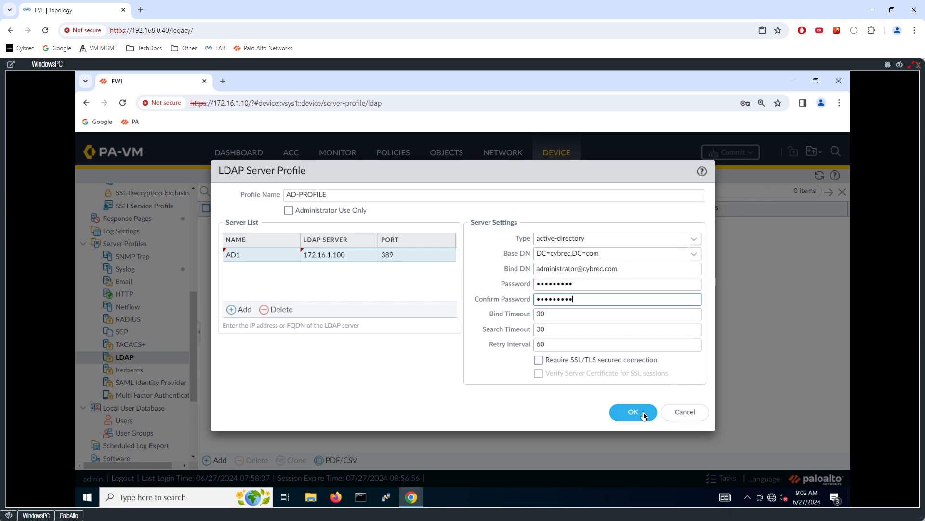
{"action": "left_click", "coordinate": [643, 414]}
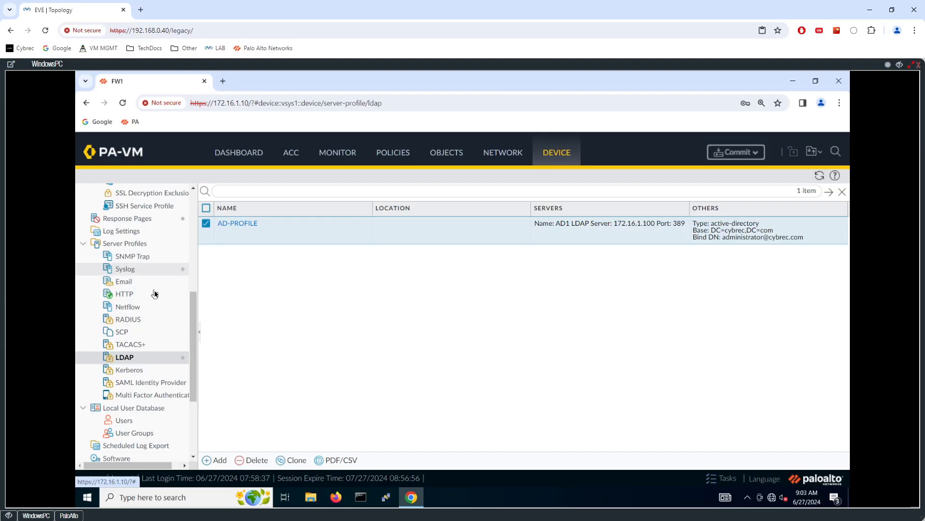
{"action": "scroll", "coordinate": [155, 301], "scroll_direction": "up", "scroll_amount": 5}
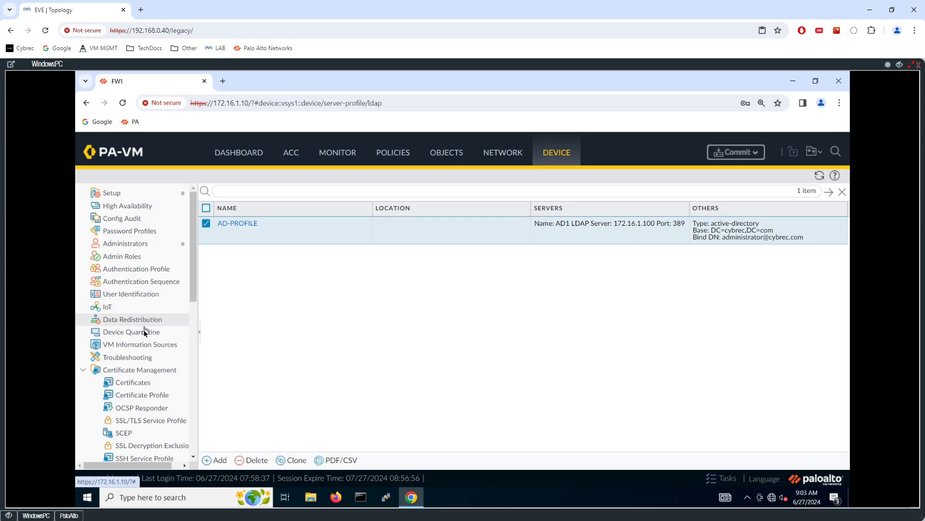
Add a group mapping named BASE-GMS that uses server profile AD-PROFILE
{"action": "left_click", "coordinate": [151, 299]}
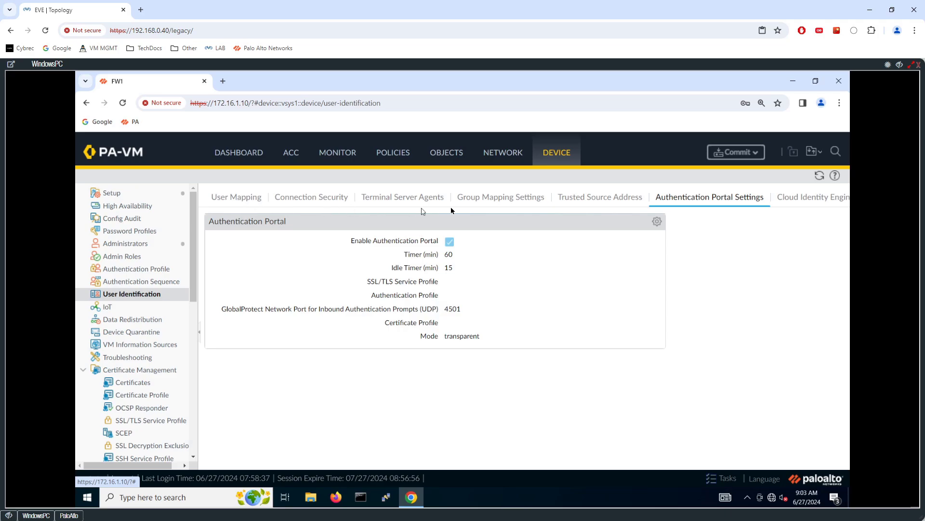
{"action": "left_click", "coordinate": [487, 199]}
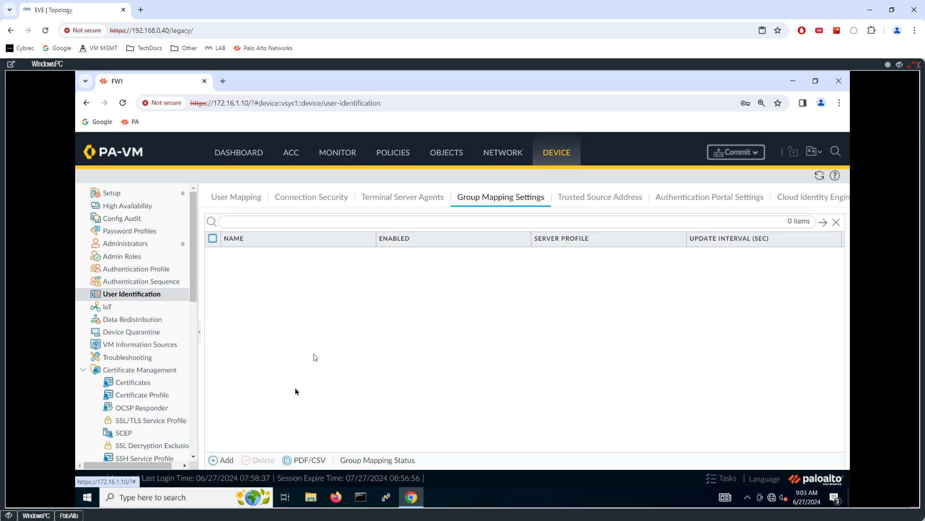
{"action": "left_click", "coordinate": [224, 462]}
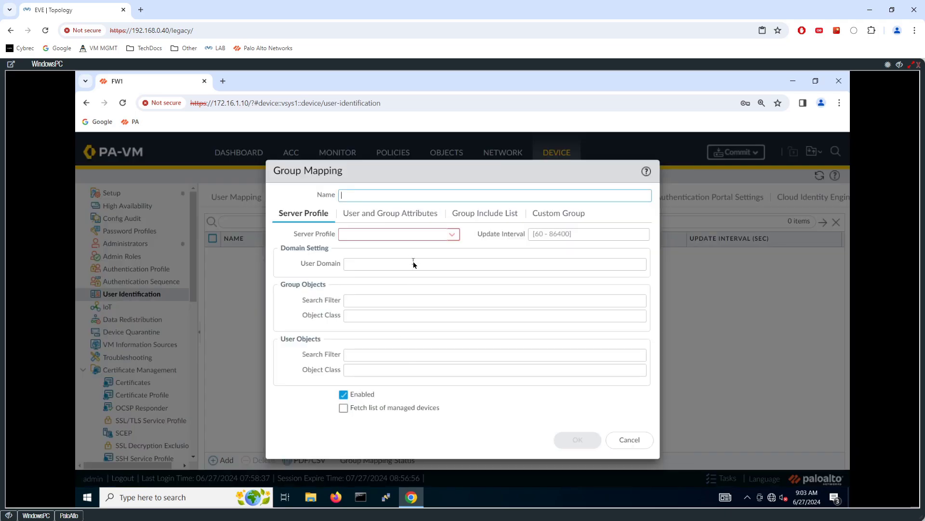
{"action": "type", "text": "BASE-GMS"}
{"action": "left_click", "coordinate": [452, 236]}
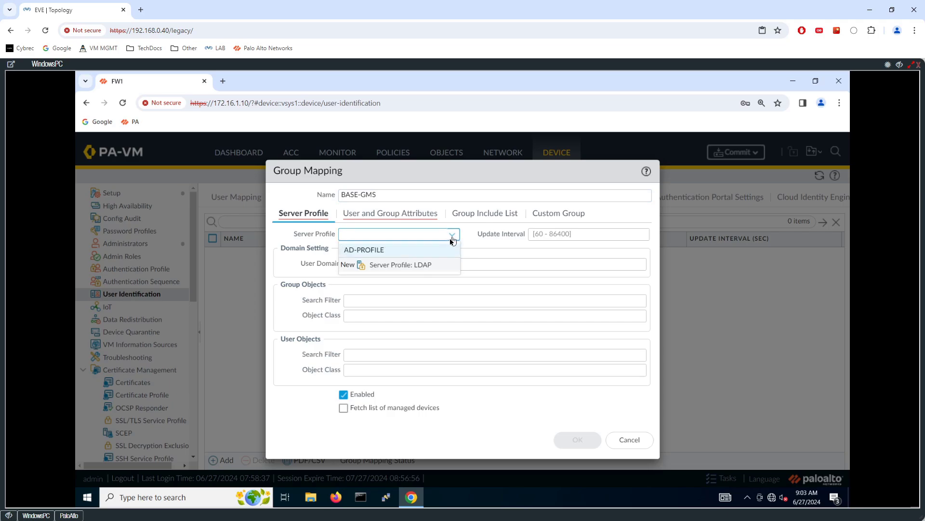
{"action": "left_click", "coordinate": [381, 251]}
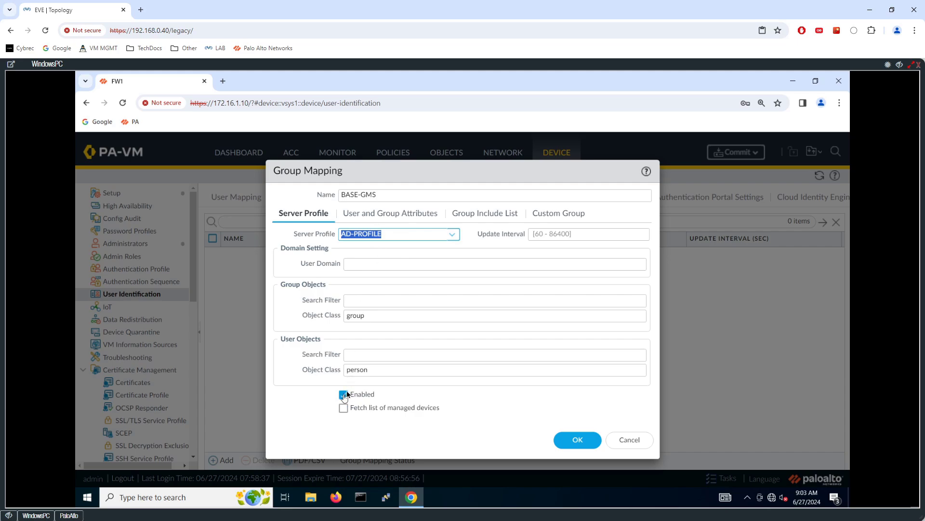
Browse the Group Include List into DC=cybrec,DC=com > cn=builtin
{"action": "left_click", "coordinate": [391, 217]}
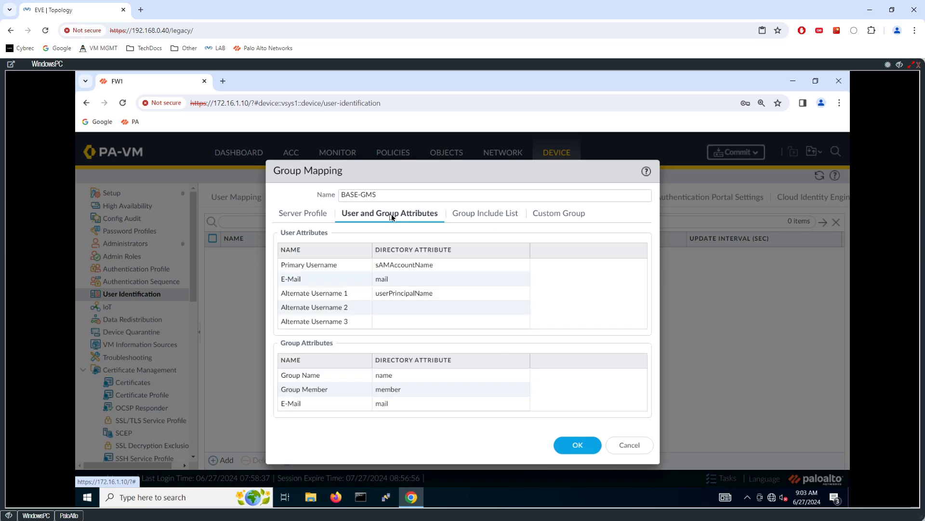
{"action": "left_click", "coordinate": [475, 217]}
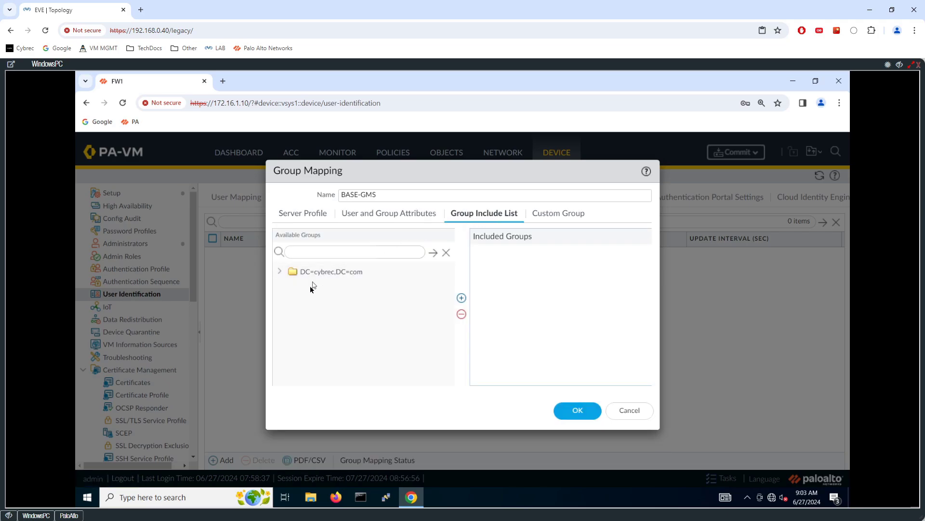
{"action": "left_click", "coordinate": [279, 272]}
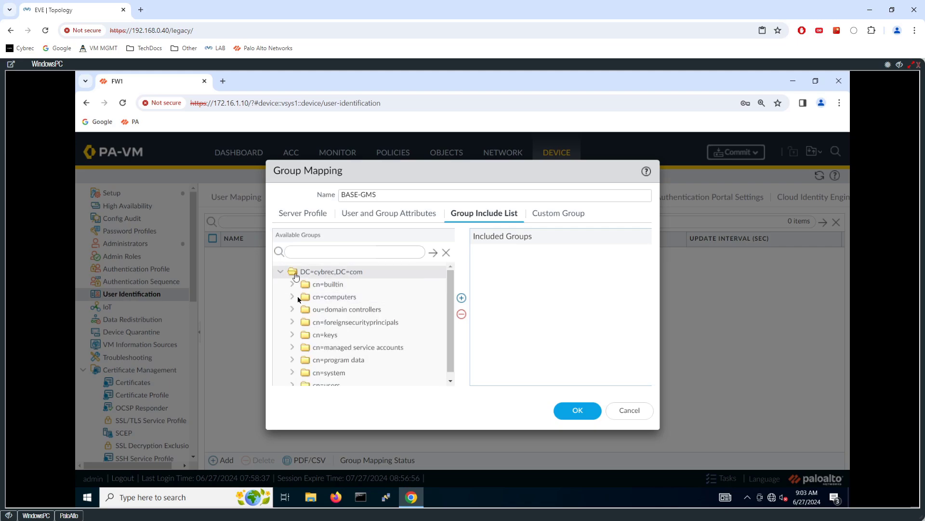
{"action": "scroll", "coordinate": [329, 292], "scroll_direction": "down", "scroll_amount": 1}
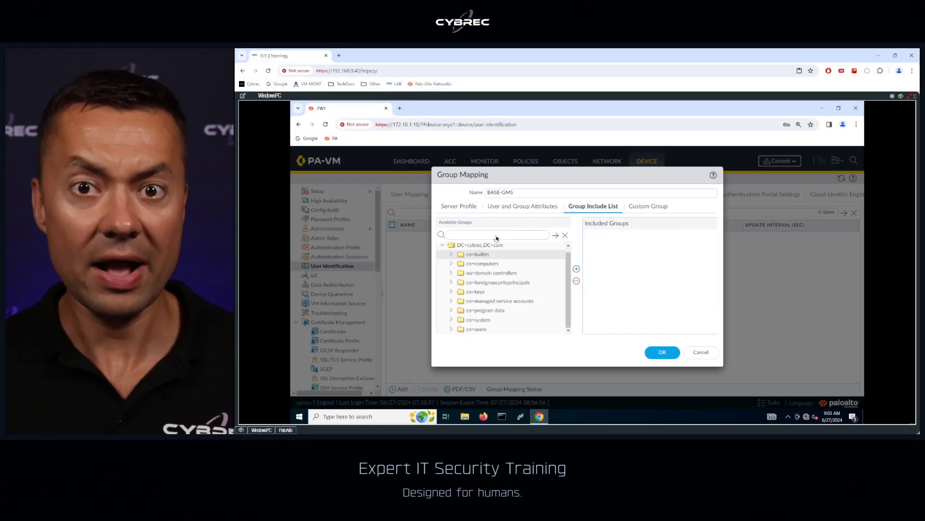
{"action": "double_click", "coordinate": [469, 255]}
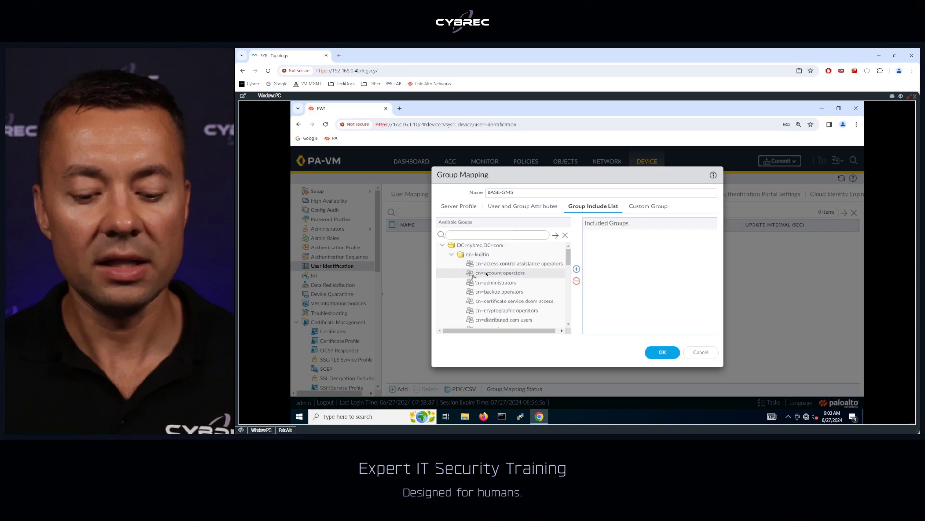
{"action": "scroll", "coordinate": [482, 265], "scroll_direction": "down", "scroll_amount": 3}
{"action": "scroll", "coordinate": [487, 270], "scroll_direction": "down", "scroll_amount": 5}
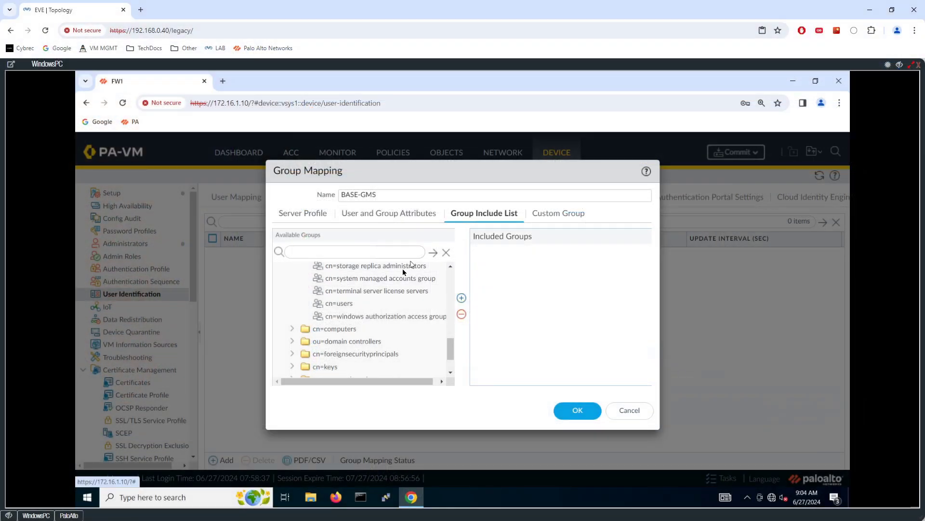
{"action": "scroll", "coordinate": [521, 255], "scroll_direction": "up", "scroll_amount": 5}
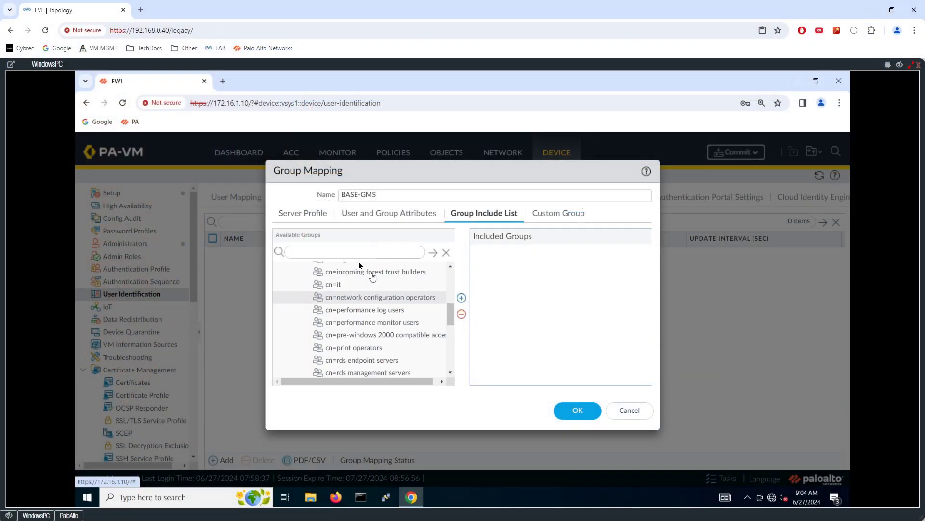
Include the cn=it and cn=finance groups, clear the finance filter, and save BASE-GMS
{"action": "left_click", "coordinate": [361, 303]}
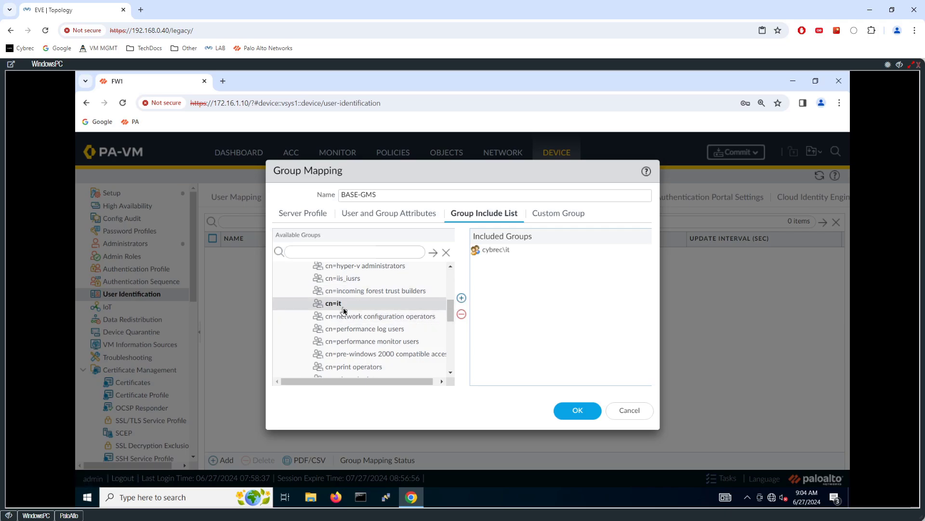
{"action": "scroll", "coordinate": [362, 328], "scroll_direction": "up", "scroll_amount": 3}
{"action": "left_click", "coordinate": [350, 341]}
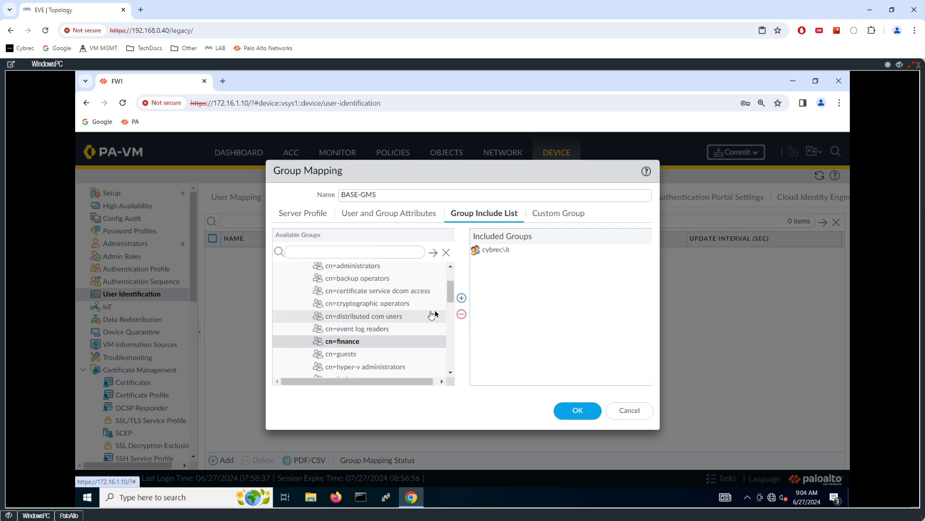
{"action": "left_click", "coordinate": [461, 297]}
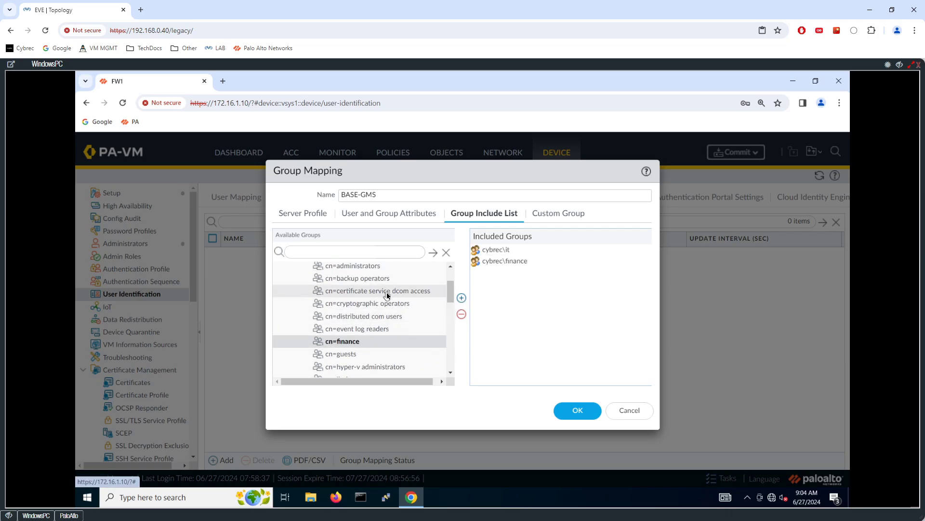
{"action": "left_click", "coordinate": [446, 252]}
{"action": "type", "text": "finance"}
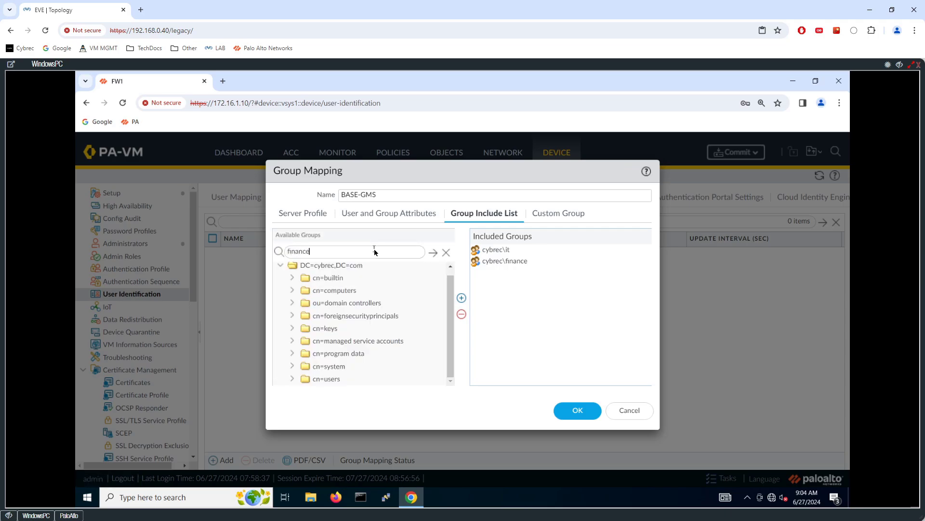
{"action": "left_click", "coordinate": [432, 252]}
{"action": "left_click_drag", "start_coordinate": [316, 250], "coordinate": [271, 246]}
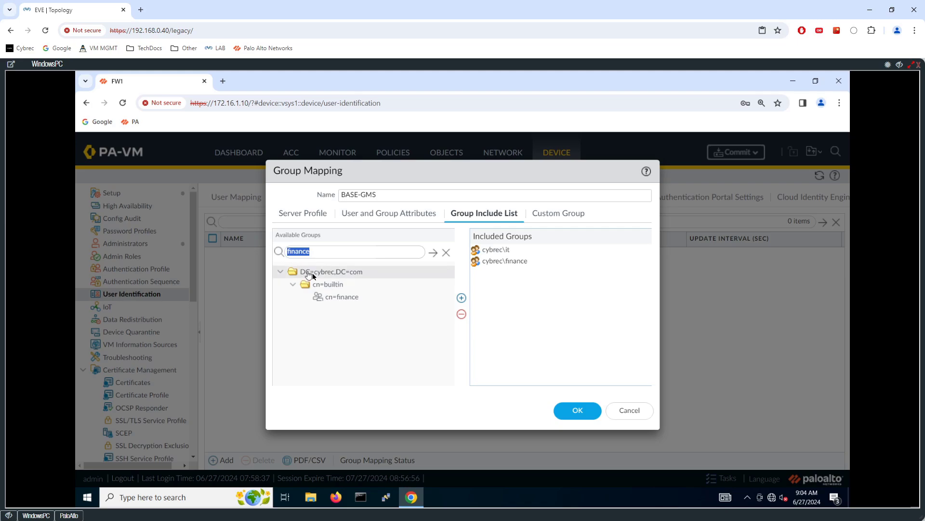
{"action": "key", "text": "BackSpace"}
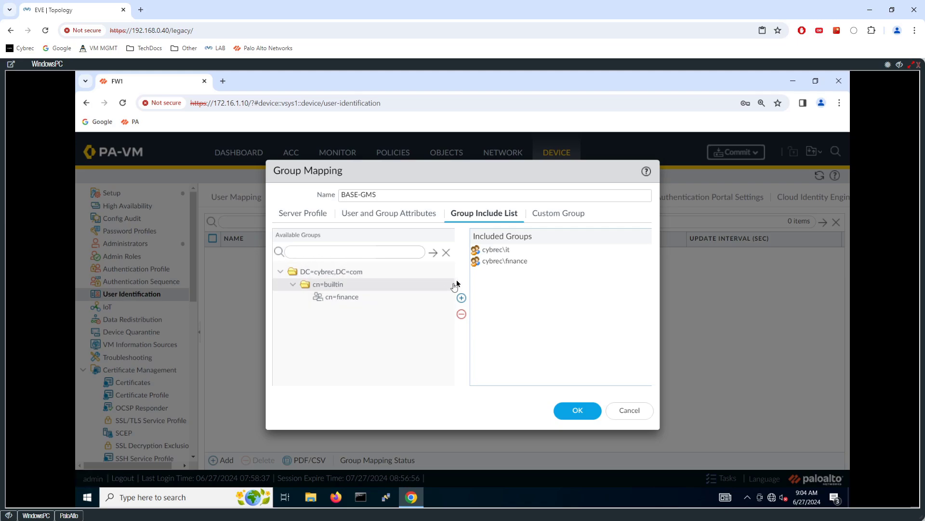
{"action": "left_click", "coordinate": [447, 256]}
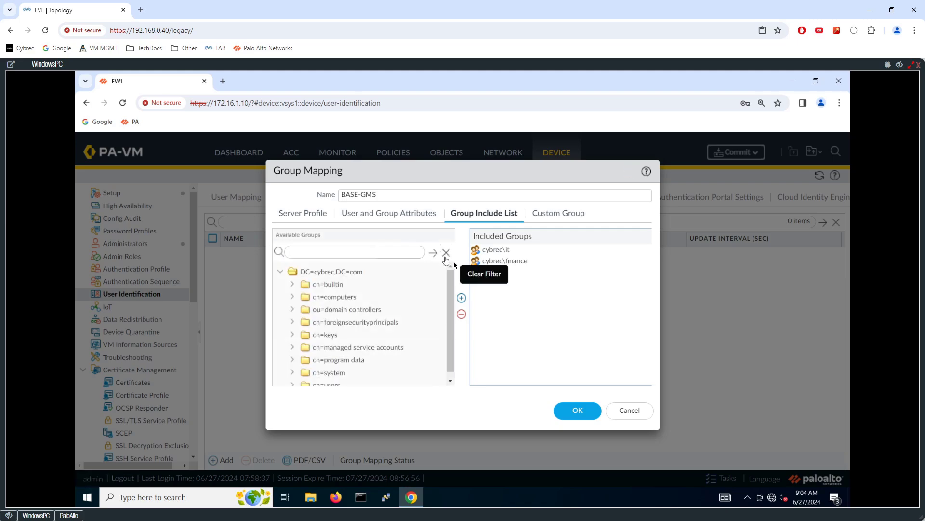
{"action": "left_click", "coordinate": [570, 408]}
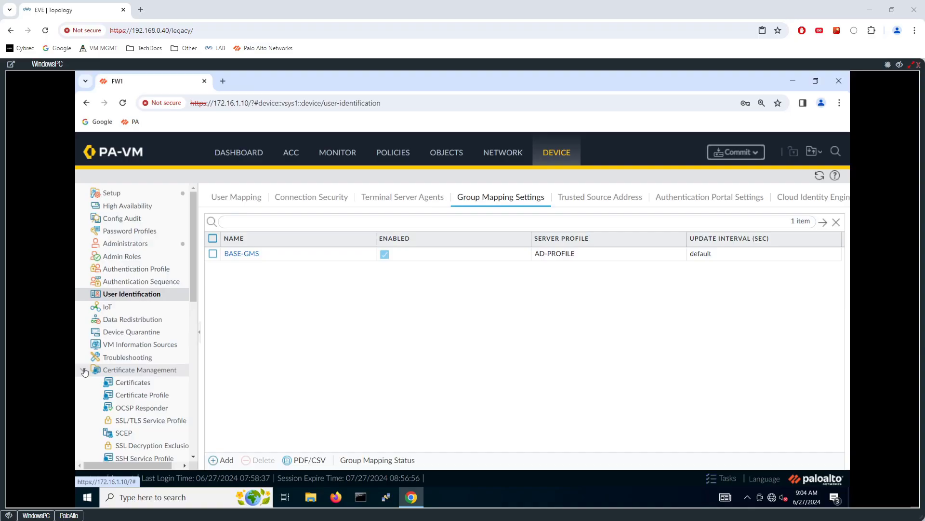
Commit the BASE-GMS group mapping changes to the firewall
{"action": "left_click", "coordinate": [737, 152]}
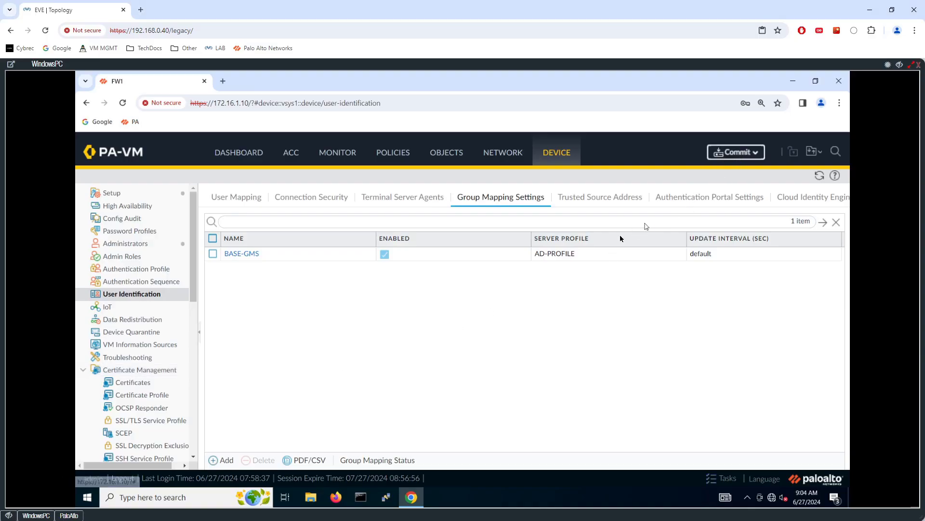
{"action": "key", "text": "Return"}
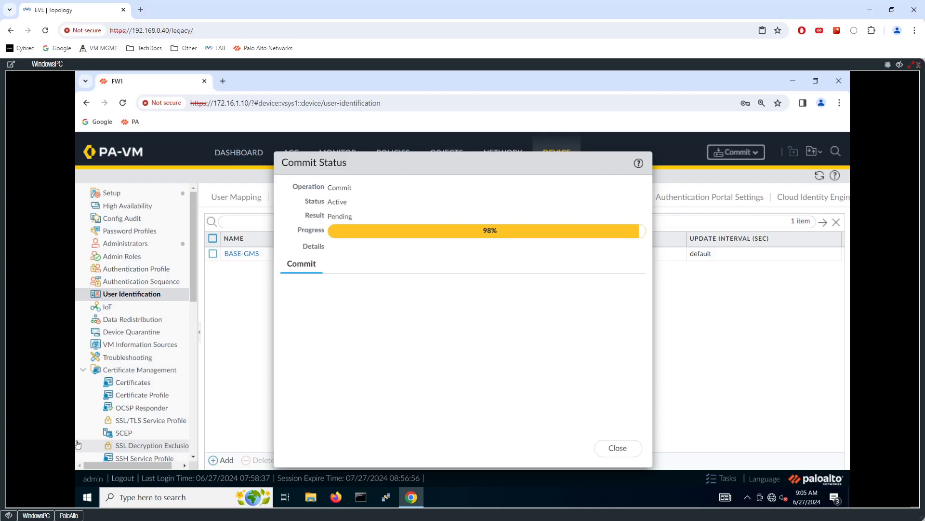
Run 'show user group list' in the firewall CLI, showing cn=finance and cn=it
{"action": "left_click", "coordinate": [68, 516]}
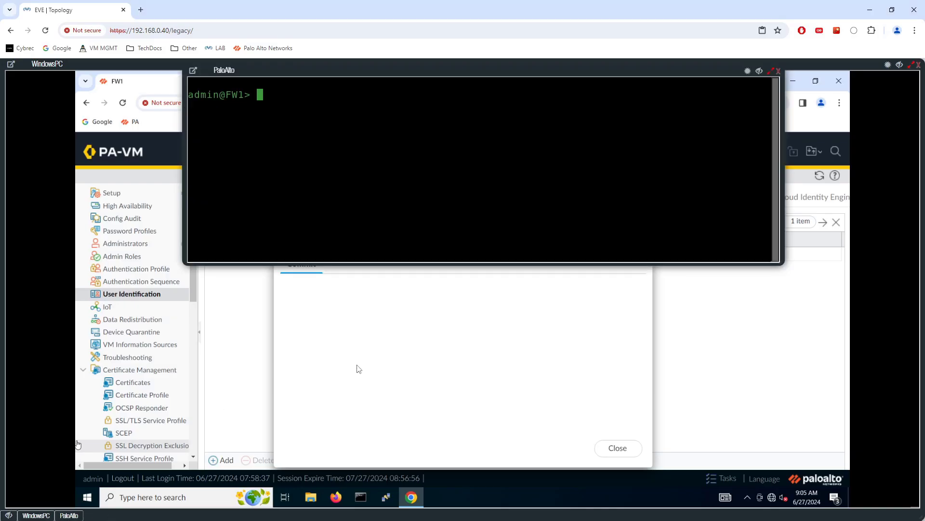
{"action": "type", "text": "show gro"}
{"action": "key", "text": "BackSpace"}
{"action": "key", "text": "BackSpace"}
{"action": "key", "text": "BackSpace"}
{"action": "type", "text": "user"}
{"action": "key", "text": "question"}
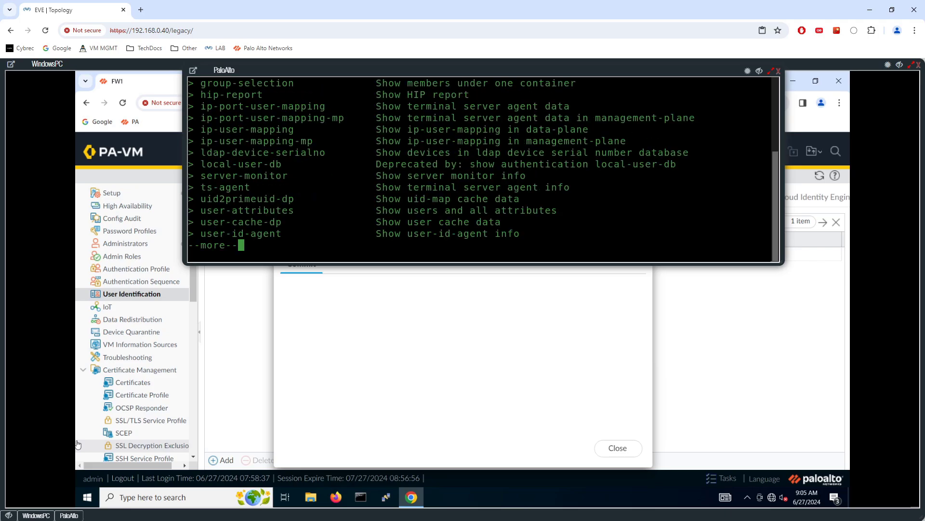
{"action": "type", "text": "qgroup"}
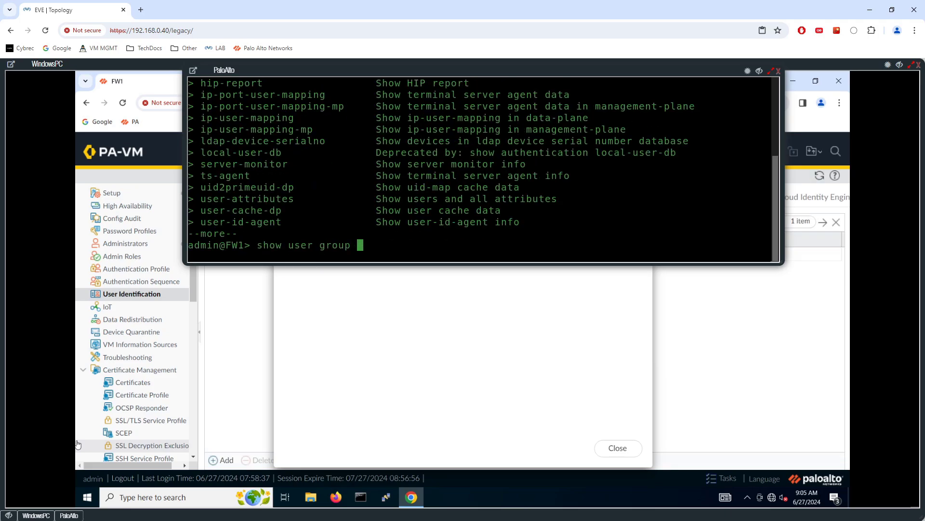
{"action": "key", "text": "question"}
{"action": "type", "text": "list"}
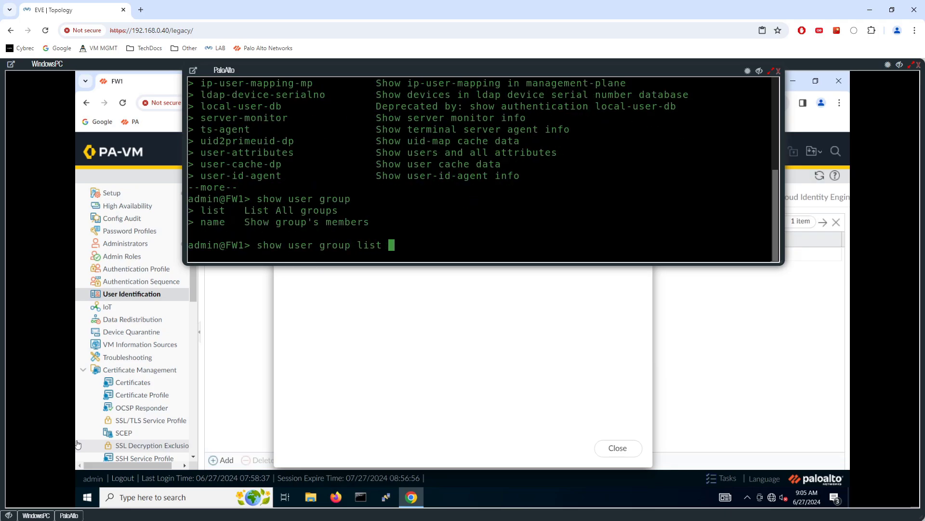
{"action": "key", "text": "question"}
{"action": "key", "text": "Return"}
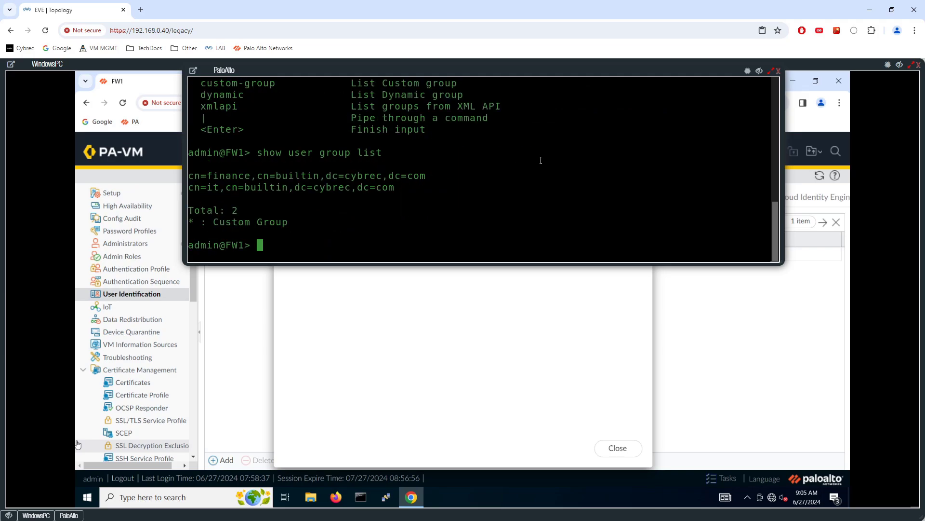
{"action": "key", "text": "Return"}
{"action": "key", "text": "Up"}
{"action": "key", "text": "Return"}
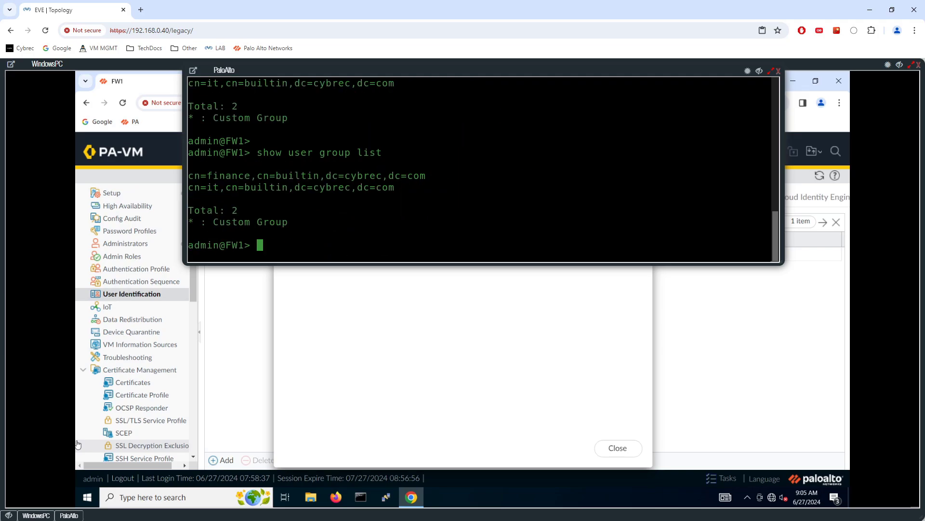
Close the completed Commit Status dialog and return to a clear CLI prompt
{"action": "left_click", "coordinate": [497, 306]}
{"action": "left_click", "coordinate": [632, 454]}
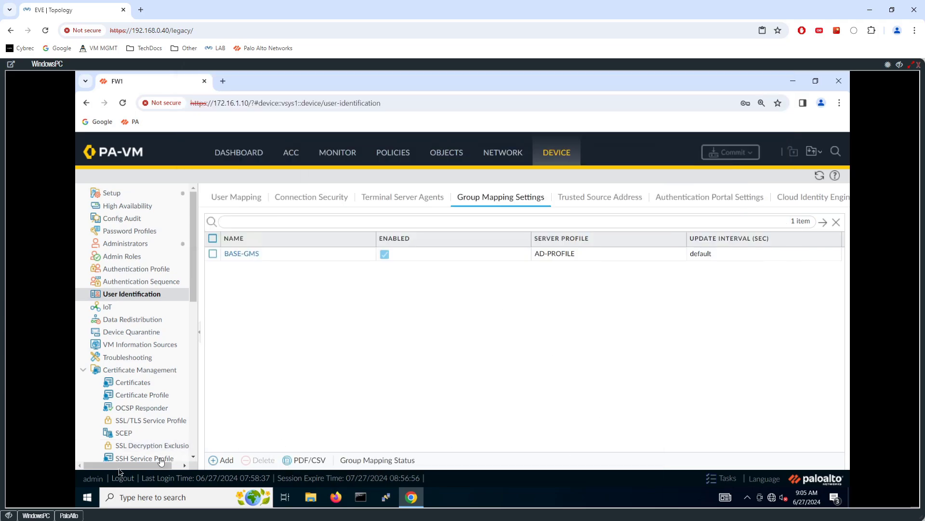
{"action": "left_click", "coordinate": [69, 515]}
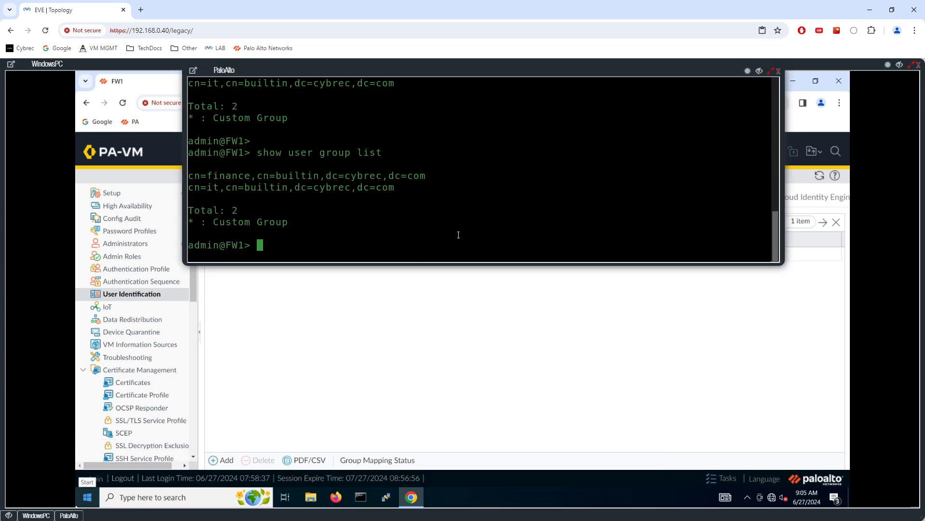
{"action": "key", "text": "Up"}
{"action": "key", "text": "Down"}
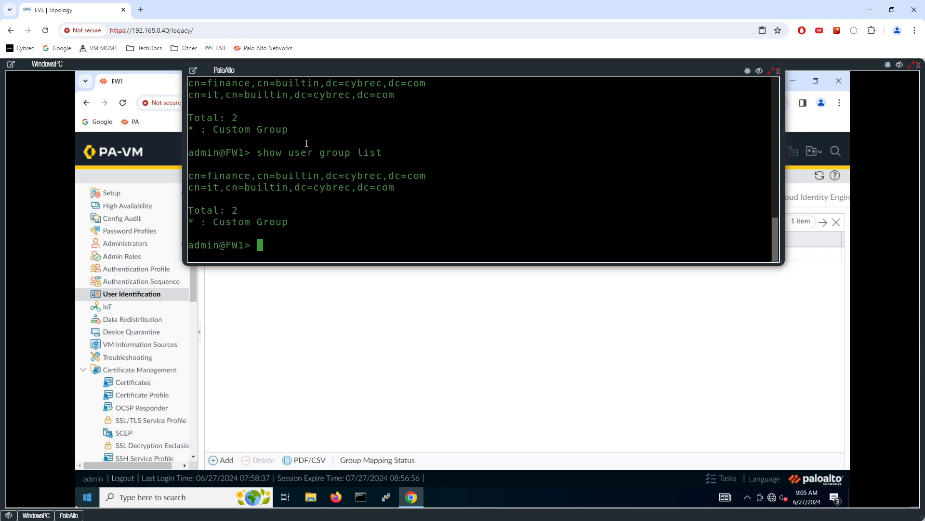
List the members of cybrec\finance with 'show user group name cybrec\finance'
{"action": "type", "text": "show user groupnam"}
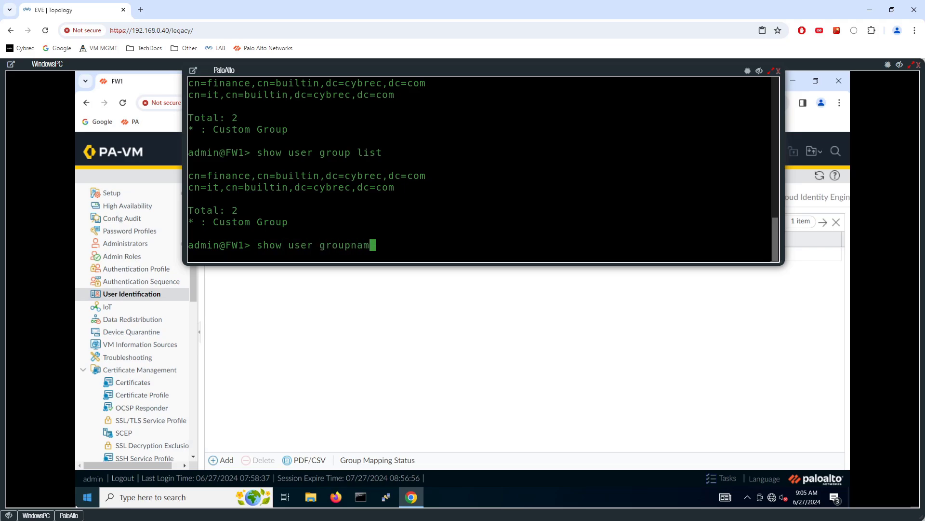
{"action": "key", "text": "BackSpace"}
{"action": "key", "text": "BackSpace"}
{"action": "key", "text": "BackSpace"}
{"action": "type", "text": "name"}
{"action": "key", "text": "Tab"}
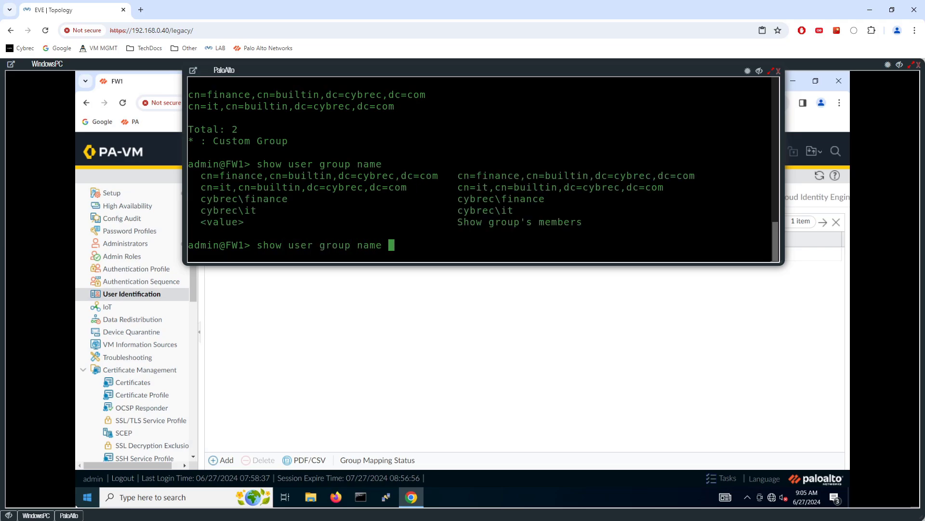
{"action": "type", "text": "cybrec\\finance"}
{"action": "key", "text": "question"}
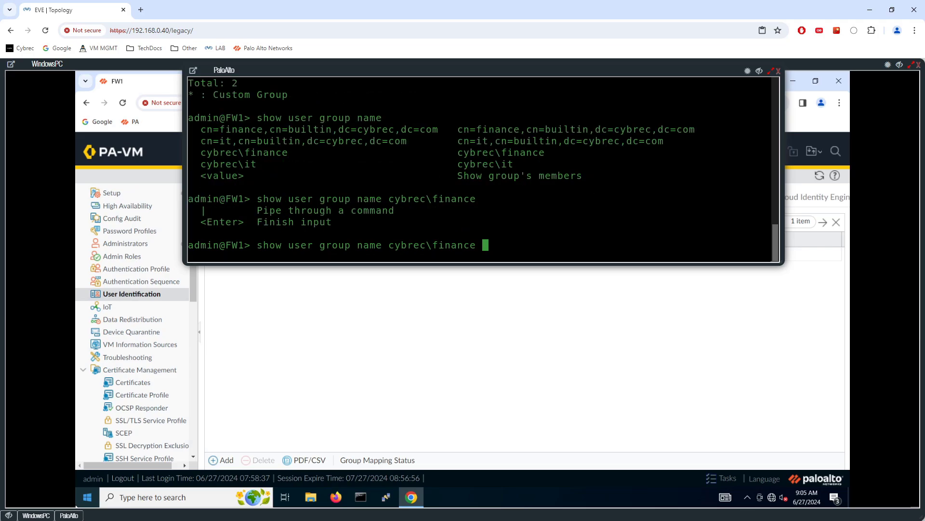
{"action": "key", "text": "Return"}
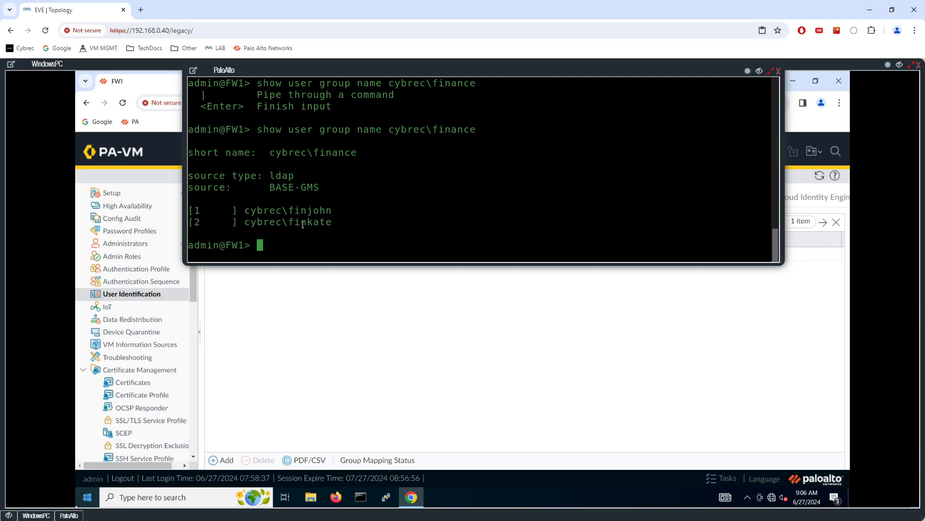
Repeat the member lookup for cybrec\it, then return to the web interface
{"action": "key", "text": "Up"}
{"action": "key", "text": "BackSpace"}
{"action": "key", "text": "BackSpace"}
{"action": "key", "text": "BackSpace"}
{"action": "key", "text": "BackSpace"}
{"action": "key", "text": "BackSpace"}
{"action": "key", "text": "BackSpace"}
{"action": "key", "text": "BackSpace"}
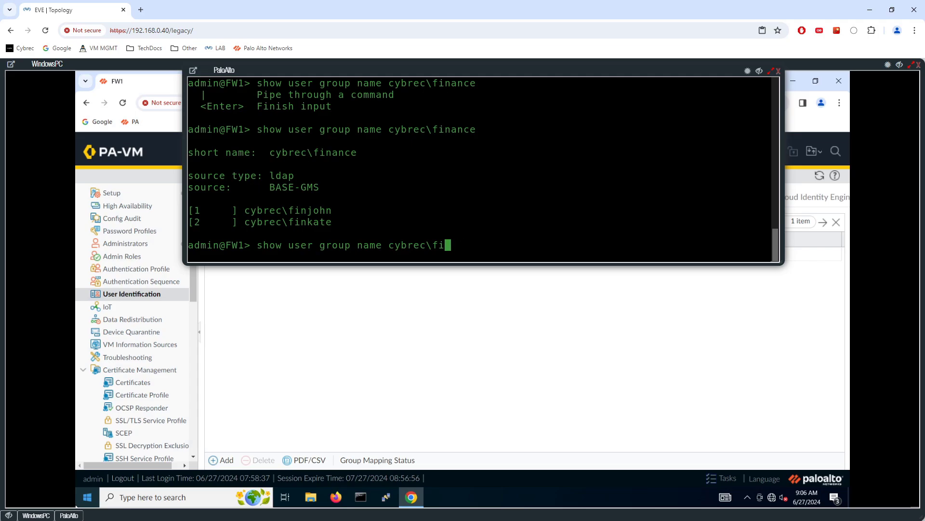
{"action": "type", "text": "it"}
{"action": "key", "text": "Return"}
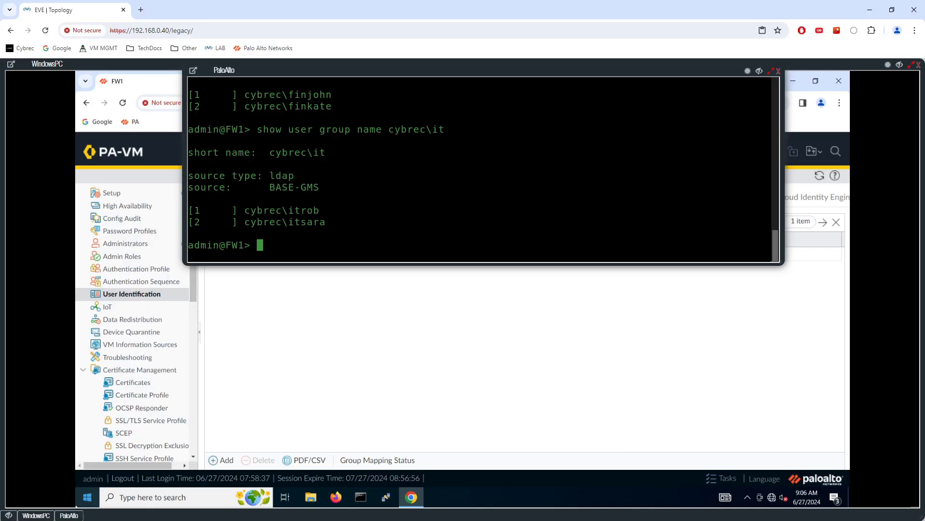
{"action": "left_click", "coordinate": [364, 398]}
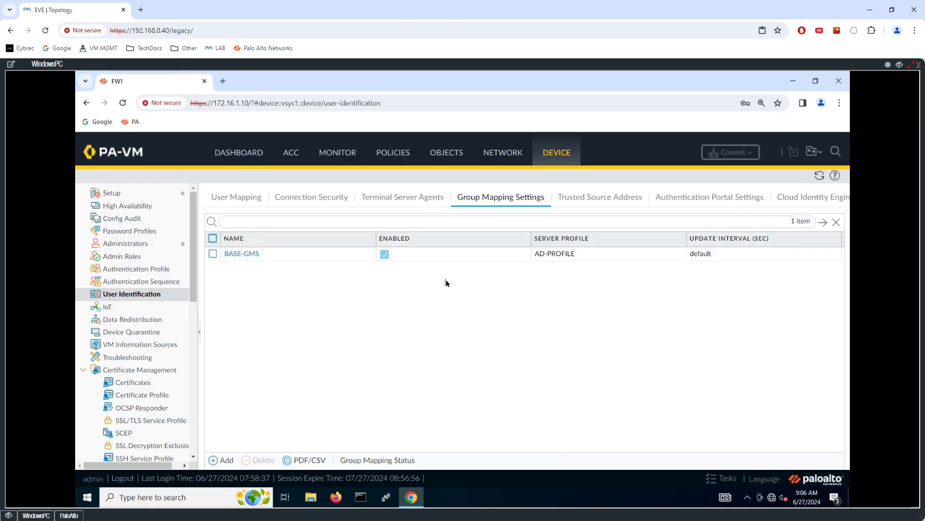
Create interface management profile UID-PROFILE with Response Pages and User-ID enabled
{"action": "left_click", "coordinate": [506, 155]}
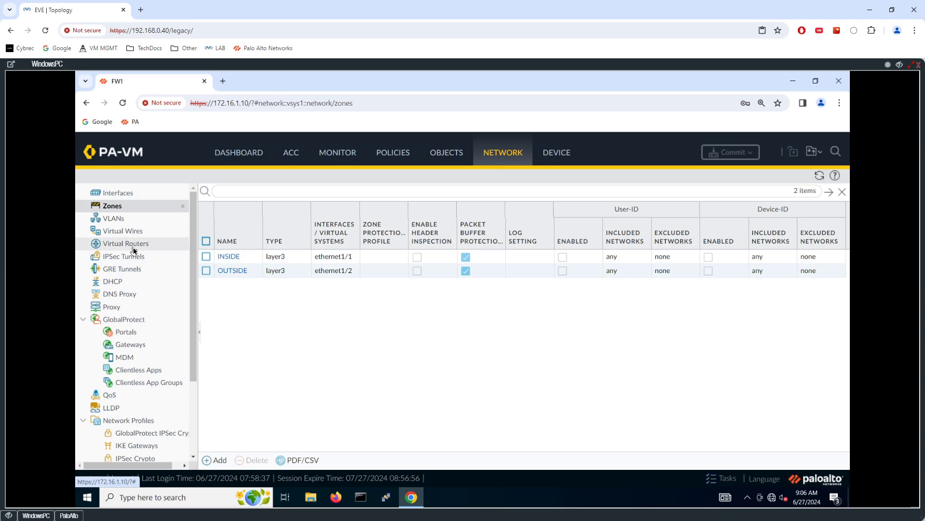
{"action": "scroll", "coordinate": [139, 271], "scroll_direction": "down", "scroll_amount": 2}
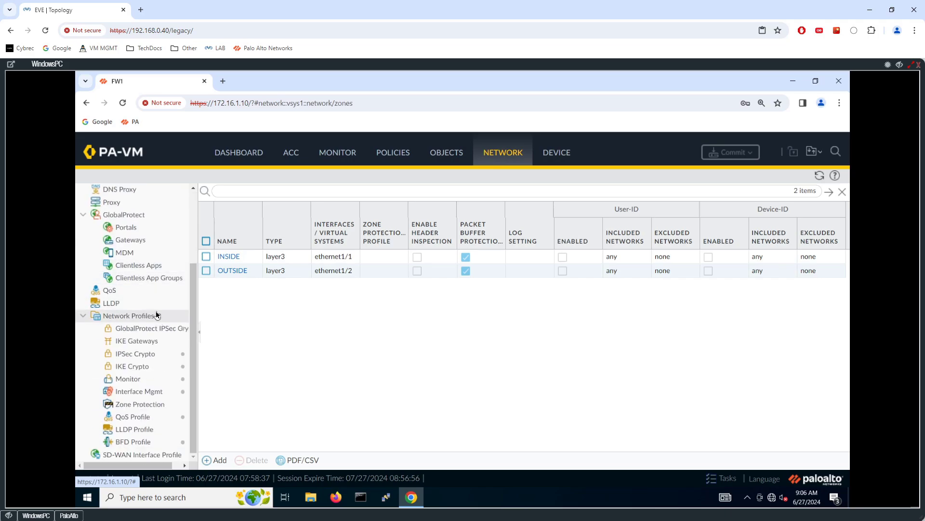
{"action": "left_click", "coordinate": [145, 391]}
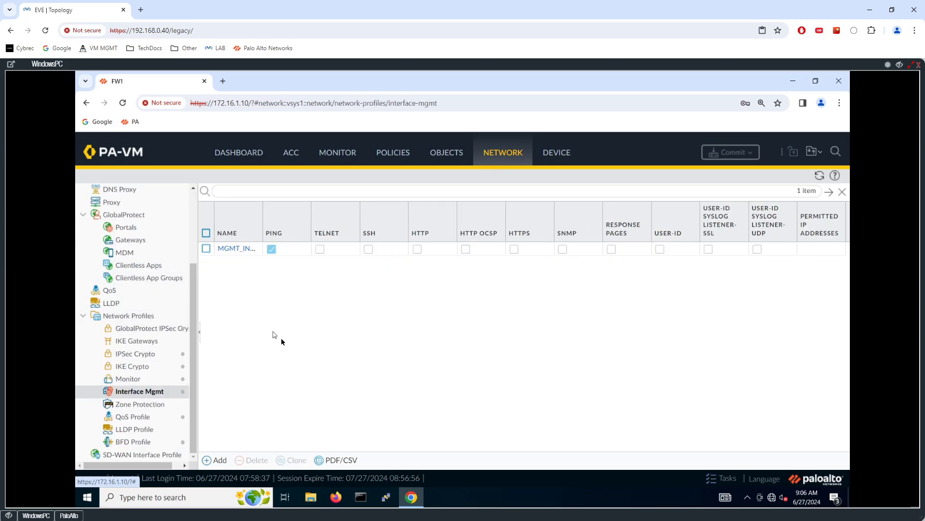
{"action": "left_click", "coordinate": [225, 459]}
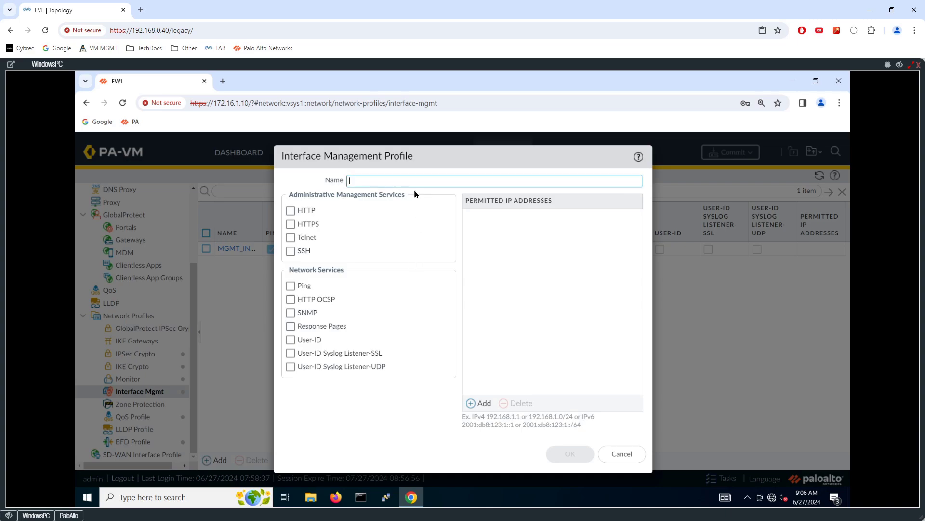
{"action": "type", "text": "UID-PRO"}
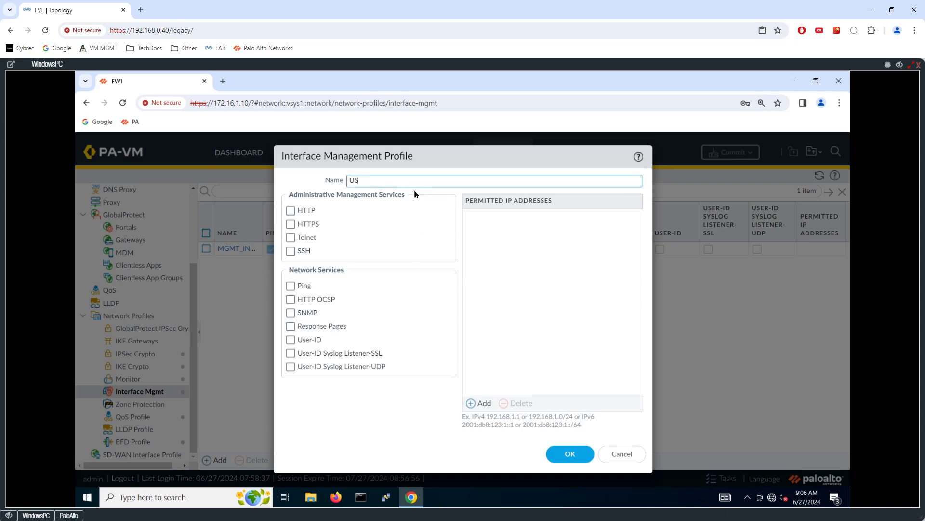
{"action": "type", "text": "FILE"}
{"action": "left_click", "coordinate": [291, 327]}
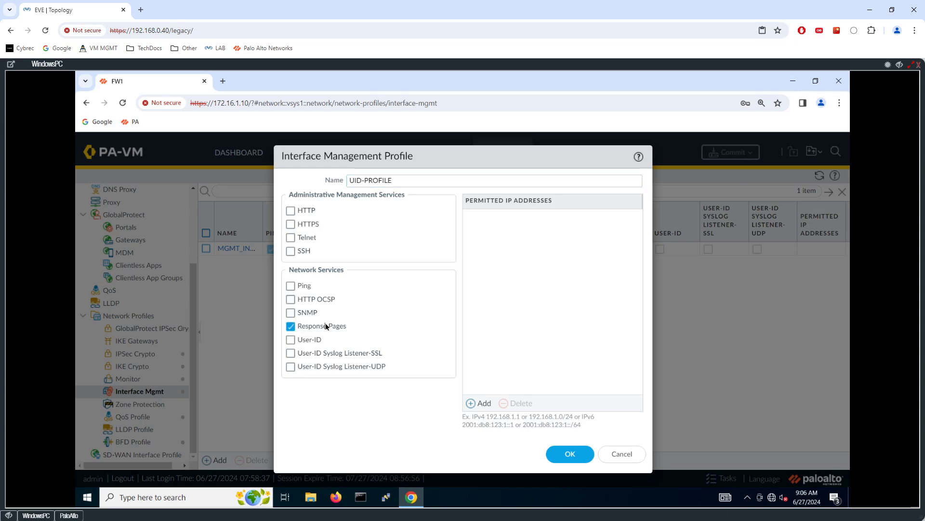
{"action": "left_click", "coordinate": [290, 339]}
{"action": "left_click", "coordinate": [567, 455]}
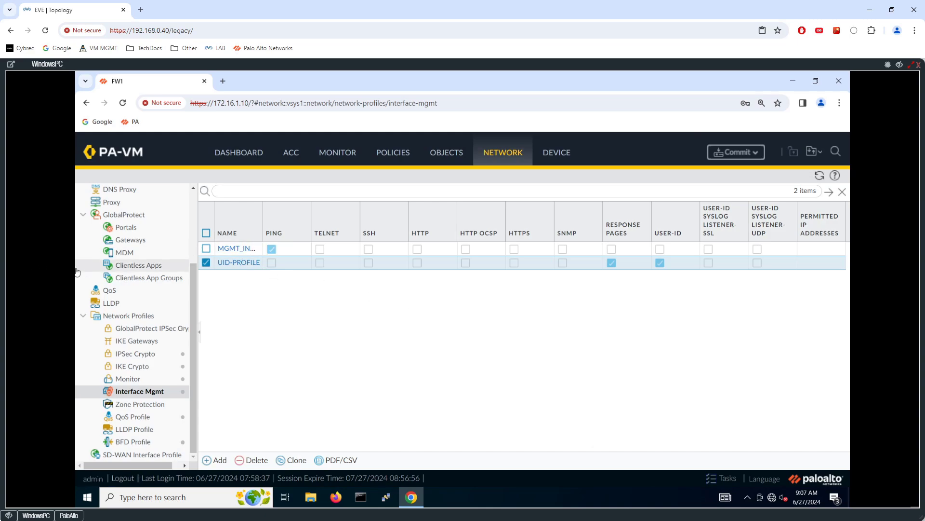
Annotate the topology, marking eth1/1 toward R1 as inside with UID-PROFILE, then clear the annotations
{"action": "left_click", "coordinate": [8, 515]}
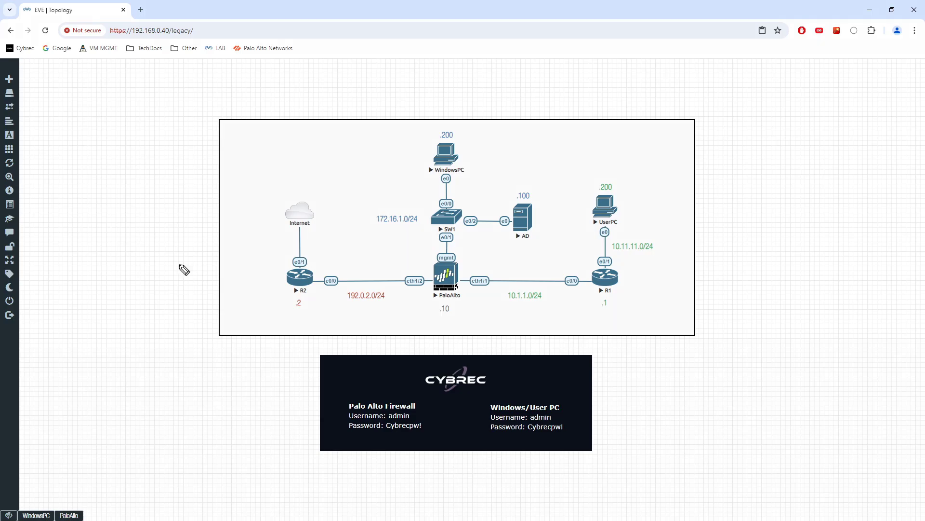
{"action": "left_click_drag", "start_coordinate": [468, 256], "coordinate": [469, 265]}
{"action": "left_click_drag", "start_coordinate": [472, 257], "coordinate": [479, 256]}
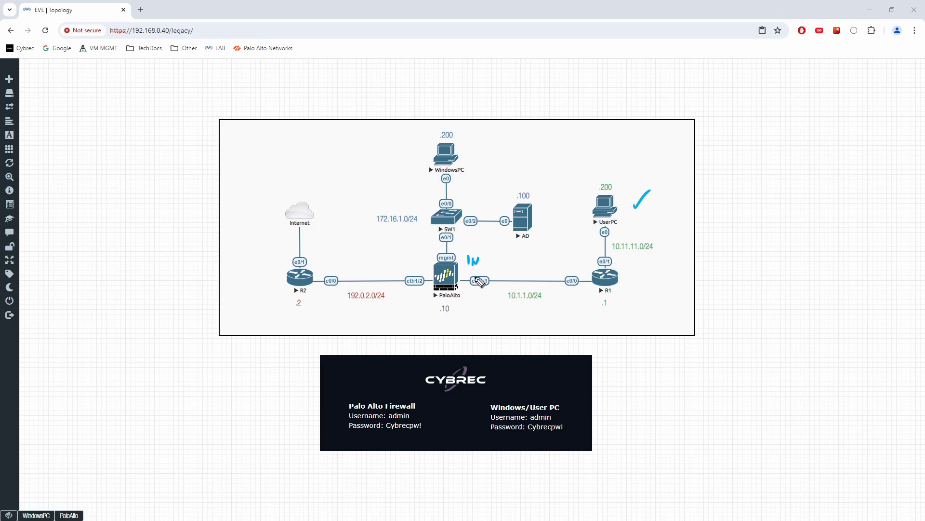
{"action": "mouse_move", "coordinate": [481, 273]}
{"action": "left_mouse_down"}
{"action": "mouse_move", "coordinate": [468, 282]}
{"action": "mouse_move", "coordinate": [492, 288]}
{"action": "mouse_move", "coordinate": [485, 277]}
{"action": "mouse_move", "coordinate": [476, 307]}
{"action": "mouse_move", "coordinate": [482, 296]}
{"action": "mouse_move", "coordinate": [487, 307]}
{"action": "left_mouse_up"}
{"action": "mouse_move", "coordinate": [491, 295]}
{"action": "left_mouse_down"}
{"action": "mouse_move", "coordinate": [499, 298]}
{"action": "mouse_move", "coordinate": [472, 332]}
{"action": "mouse_move", "coordinate": [534, 321]}
{"action": "left_mouse_up"}
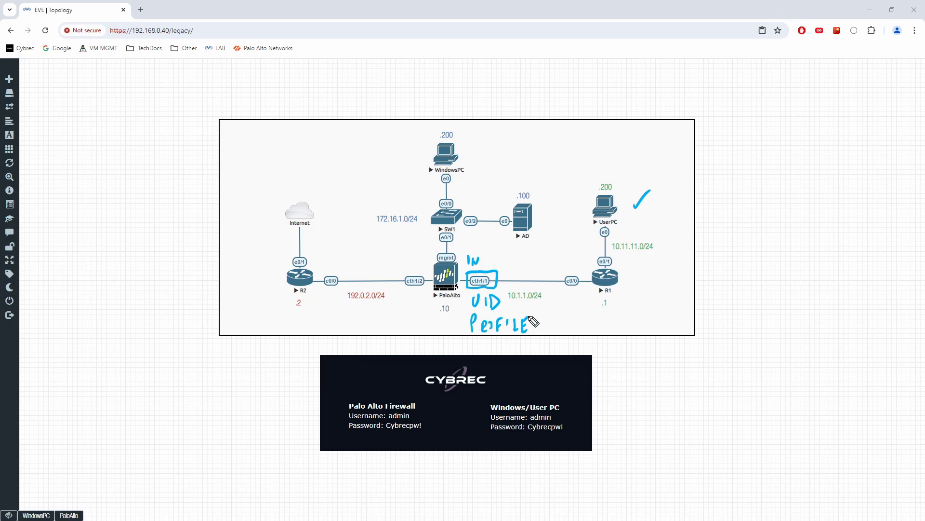
{"action": "mouse_move", "coordinate": [575, 199]}
{"action": "left_mouse_down"}
{"action": "mouse_move", "coordinate": [540, 249]}
{"action": "mouse_move", "coordinate": [519, 256]}
{"action": "left_mouse_up"}
{"action": "mouse_move", "coordinate": [536, 242]}
{"action": "left_mouse_down"}
{"action": "mouse_move", "coordinate": [520, 255]}
{"action": "mouse_move", "coordinate": [525, 263]}
{"action": "left_mouse_up"}
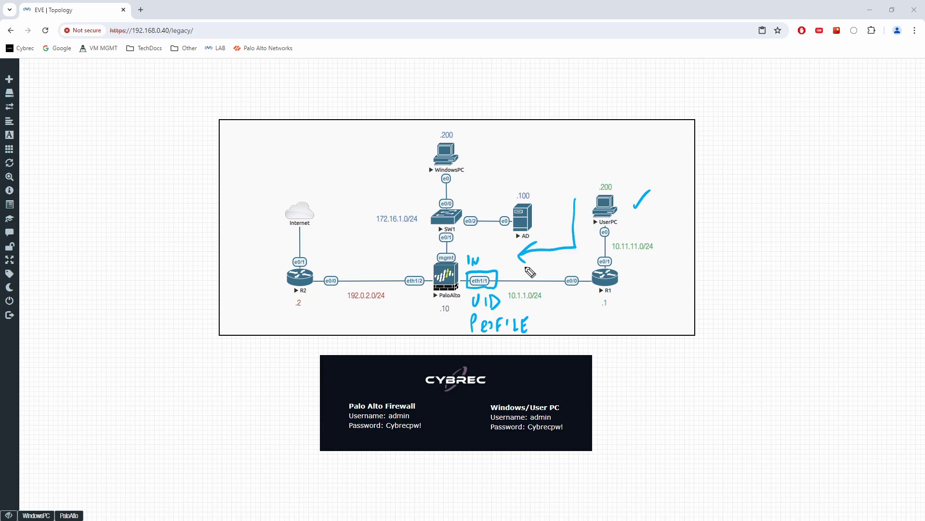
{"action": "key", "text": "Escape"}
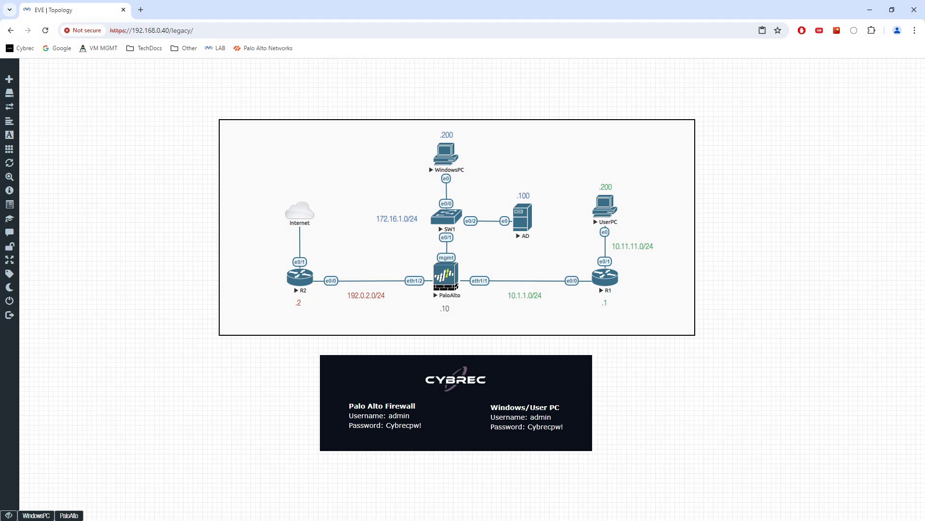
Return to the firewall console and open ethernet1/1's settings under Network > Interfaces
{"action": "left_click", "coordinate": [36, 515]}
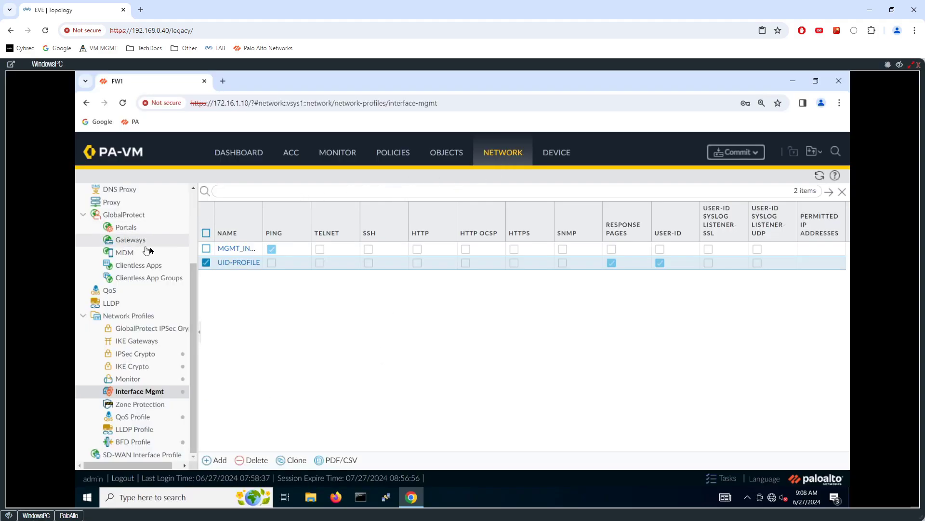
{"action": "scroll", "coordinate": [153, 260], "scroll_direction": "up", "scroll_amount": 3}
{"action": "left_click", "coordinate": [172, 196]}
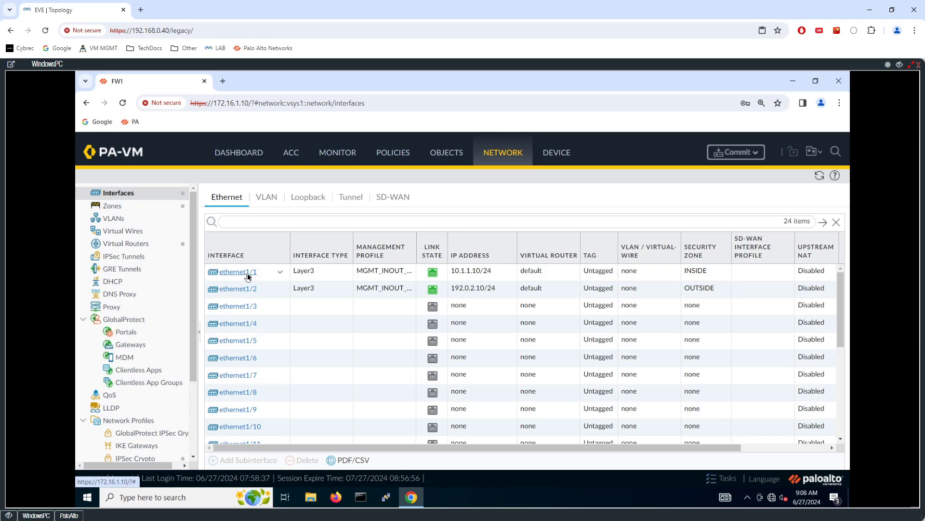
{"action": "left_click", "coordinate": [328, 279]}
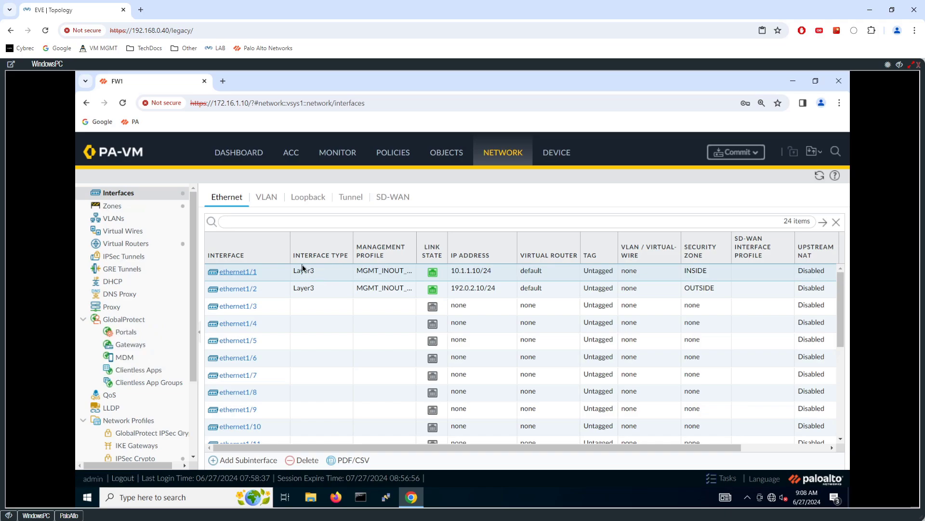
{"action": "double_click", "coordinate": [303, 268]}
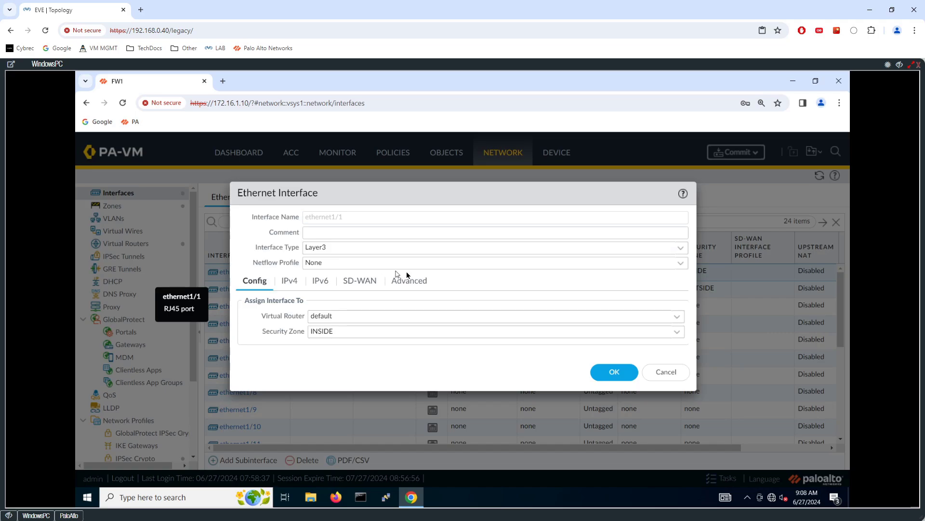
Assign management profile UID-PROFILE to ethernet1/1, then go back to the EVE-NG lab topology
{"action": "left_click", "coordinate": [409, 280]}
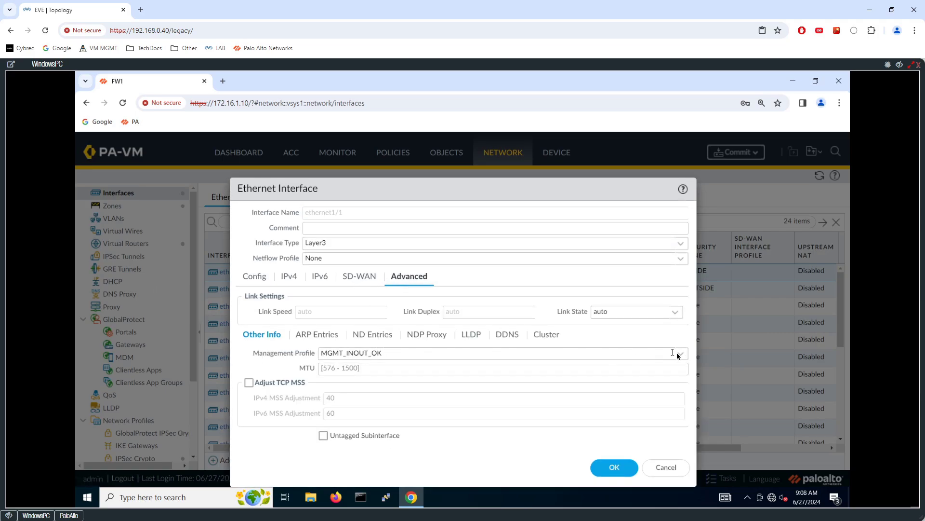
{"action": "left_click", "coordinate": [679, 354]}
{"action": "left_click", "coordinate": [354, 396]}
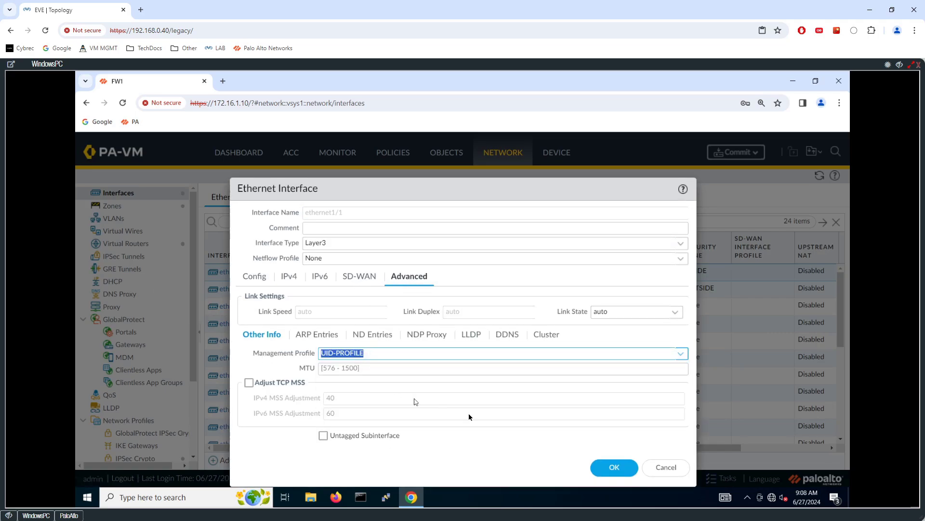
{"action": "left_click", "coordinate": [604, 471]}
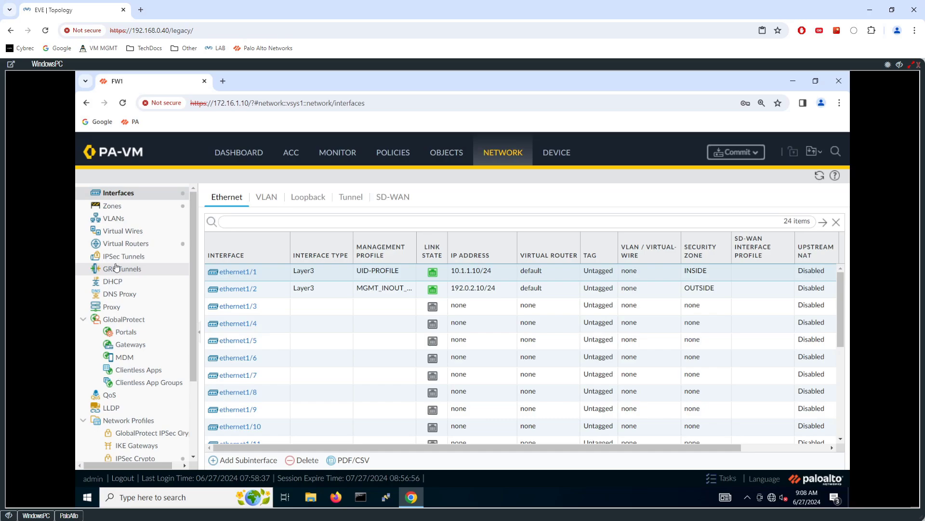
{"action": "left_click", "coordinate": [8, 516]}
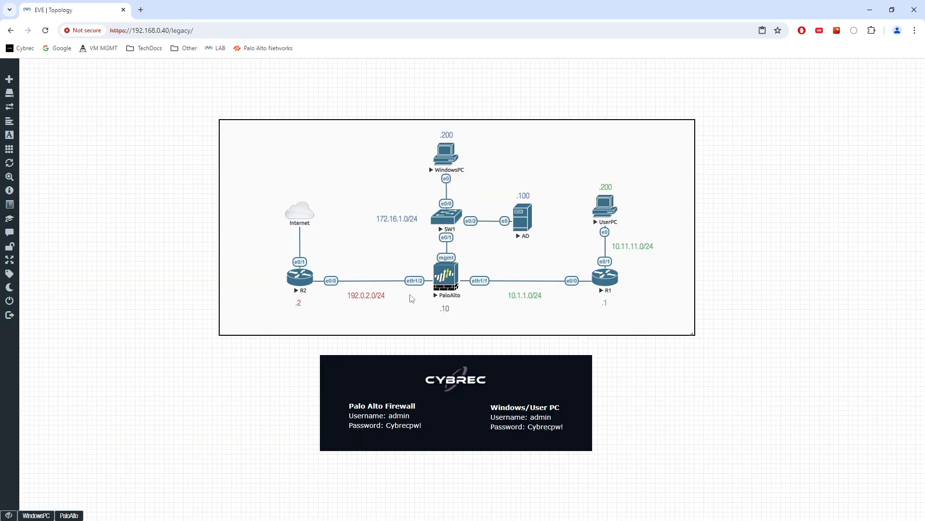
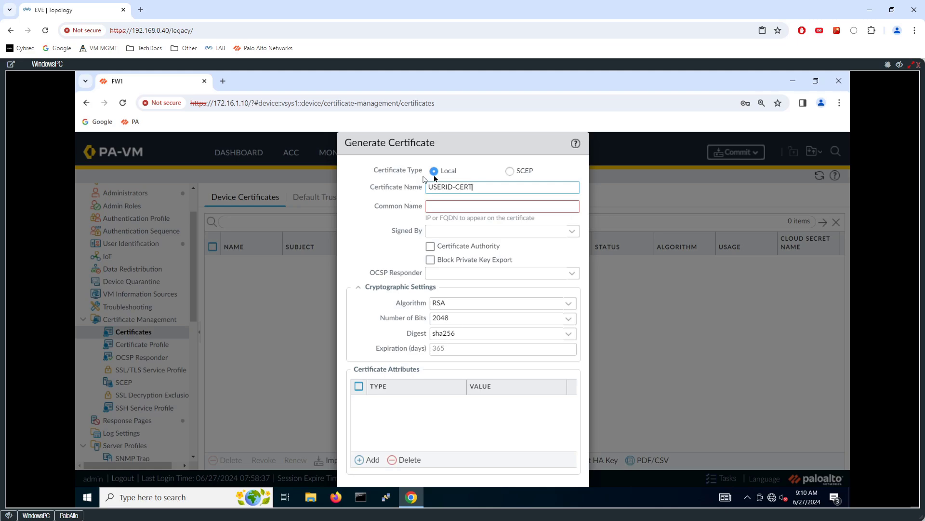
Generate USERID-CERT with common name 10.1.1.10, marked as a Certificate Authority
{"action": "left_click", "coordinate": [481, 207]}
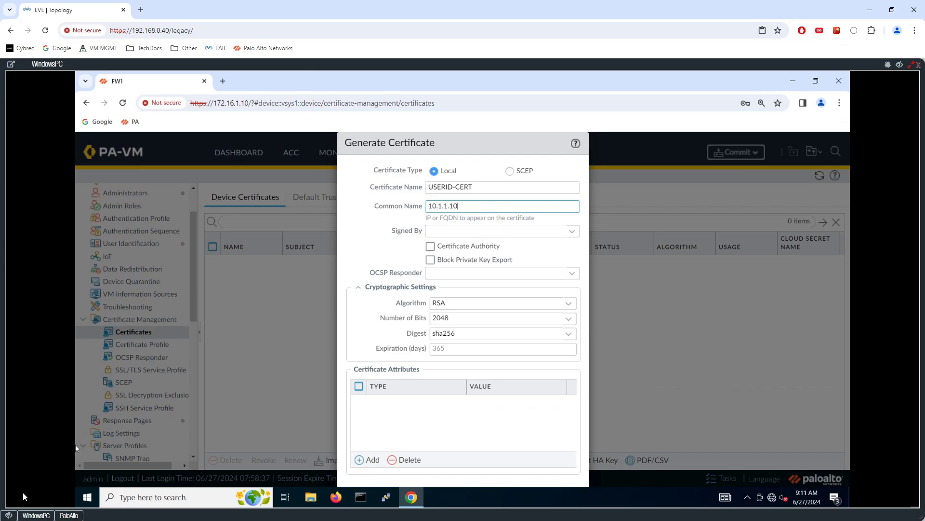
{"action": "left_click", "coordinate": [10, 516]}
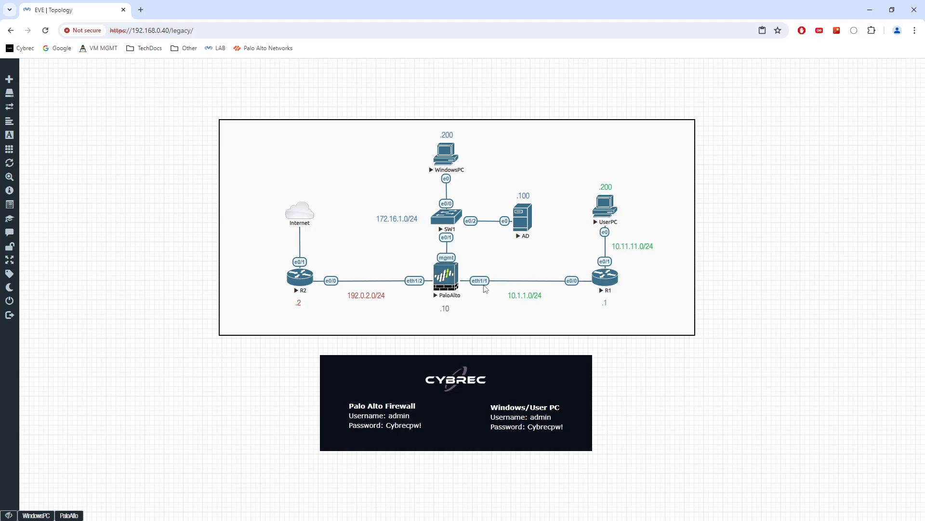
{"action": "left_click", "coordinate": [37, 513]}
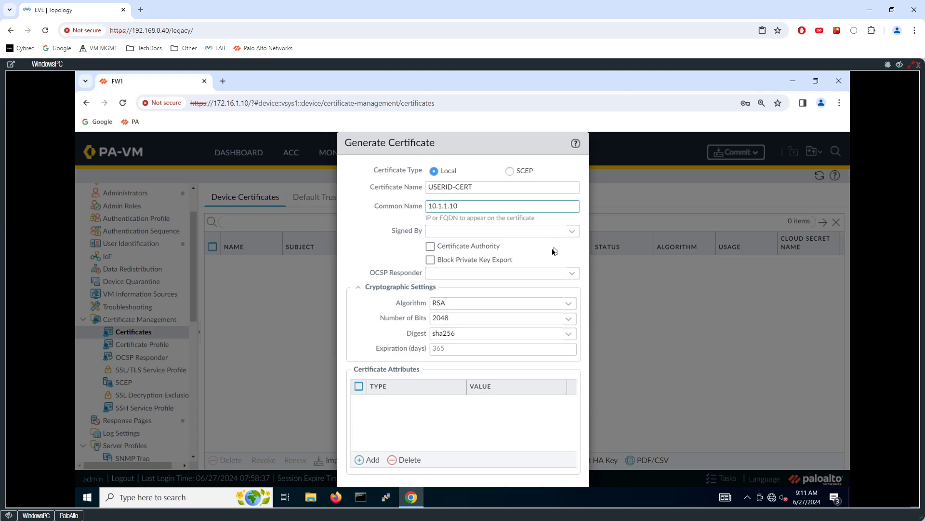
{"action": "left_click", "coordinate": [479, 249]}
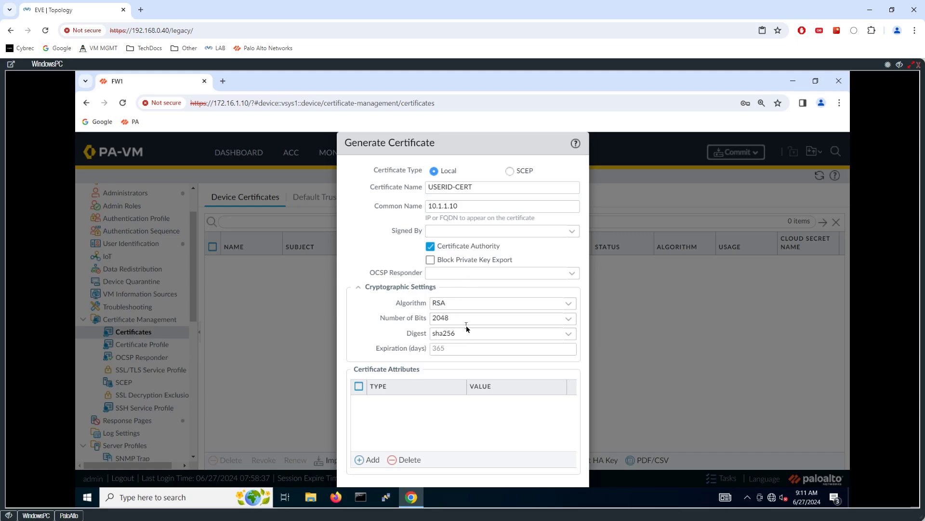
{"action": "mouse_move", "coordinate": [505, 143]}
{"action": "left_mouse_down"}
{"action": "mouse_move", "coordinate": [506, 124]}
{"action": "mouse_move", "coordinate": [507, 144]}
{"action": "mouse_move", "coordinate": [519, 143]}
{"action": "mouse_move", "coordinate": [496, 143]}
{"action": "mouse_move", "coordinate": [513, 139]}
{"action": "mouse_move", "coordinate": [529, 174]}
{"action": "mouse_move", "coordinate": [516, 215]}
{"action": "mouse_move", "coordinate": [506, 143]}
{"action": "left_mouse_up"}
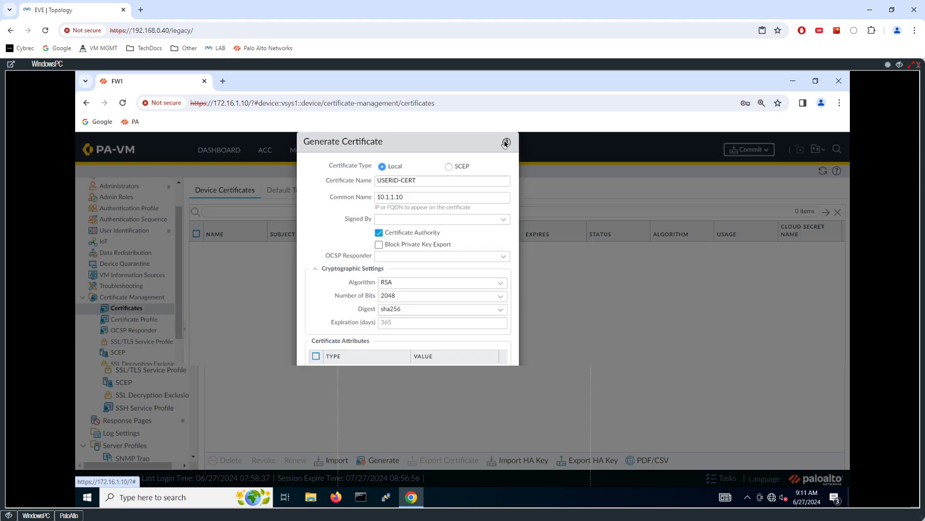
{"action": "left_click", "coordinate": [505, 143]}
{"action": "left_click", "coordinate": [325, 81]}
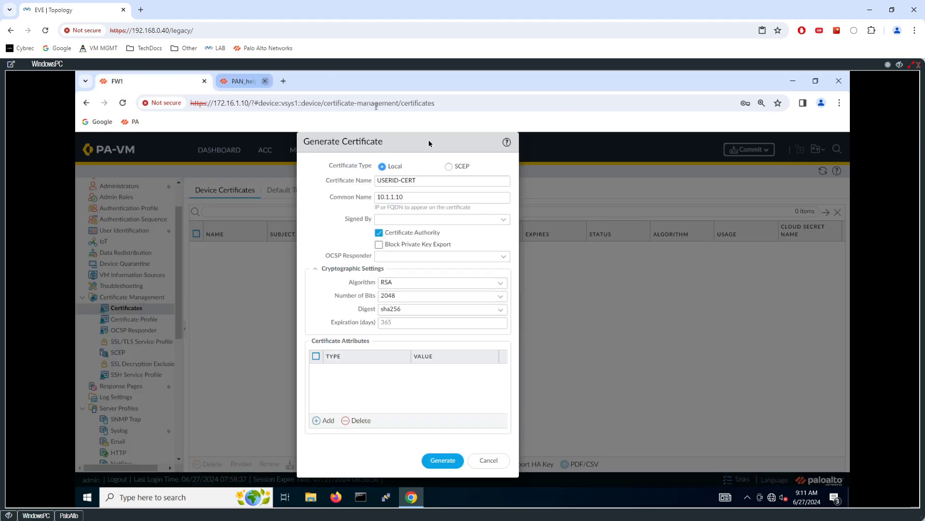
{"action": "left_click", "coordinate": [443, 461]}
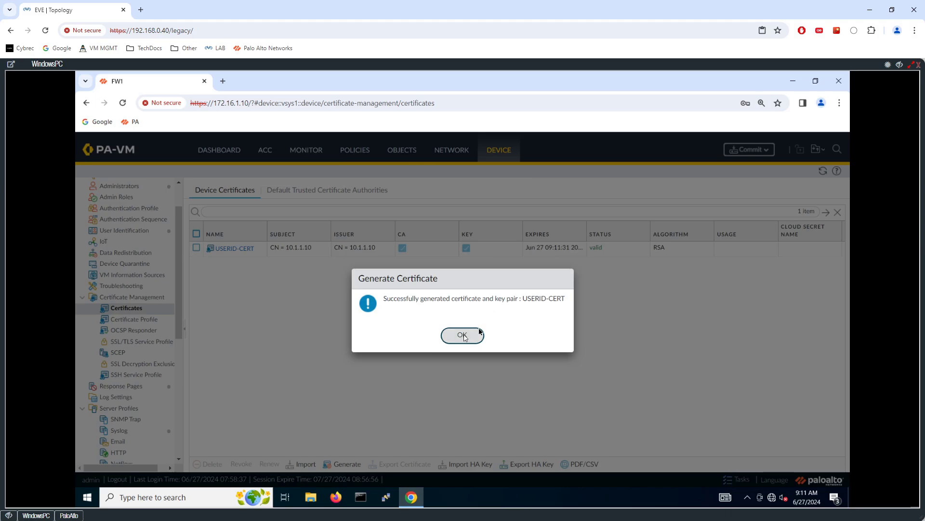
Dismiss the generation success message, zoom the page in, and go to Certificate Profile
{"action": "left_click", "coordinate": [463, 335]}
{"action": "key", "text": "ctrl+plus"}
{"action": "key", "text": "ctrl+plus"}
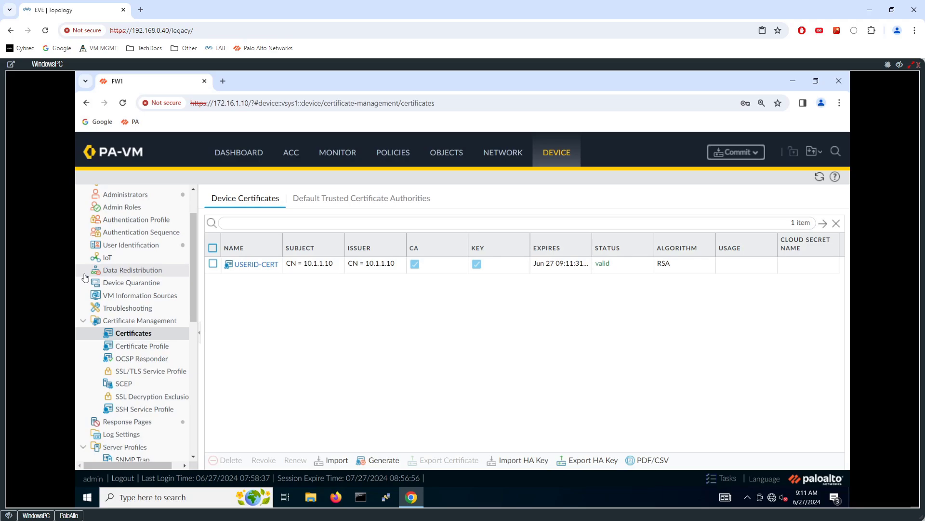
{"action": "left_click", "coordinate": [142, 346]}
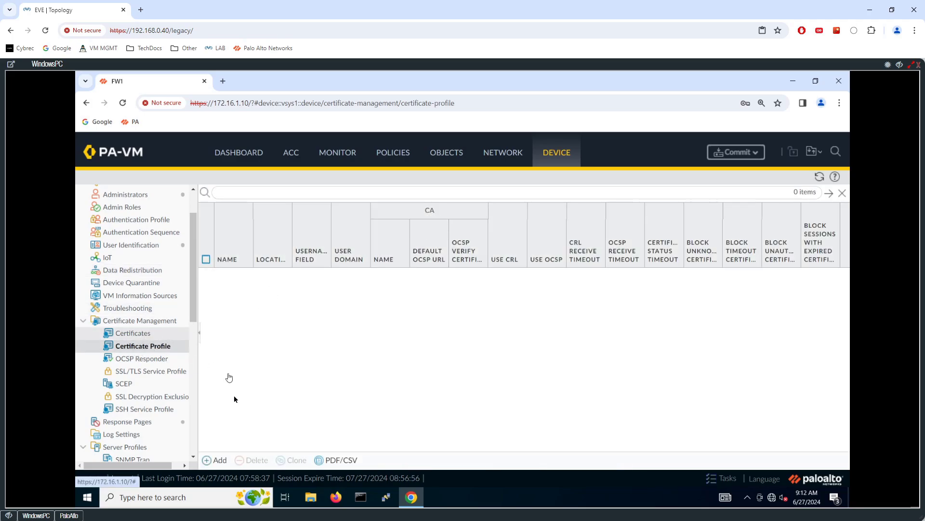
Add SSL/TLS service profile SSLUID-PROFILE with certificate USERID-CERT and save it
{"action": "left_click", "coordinate": [147, 372]}
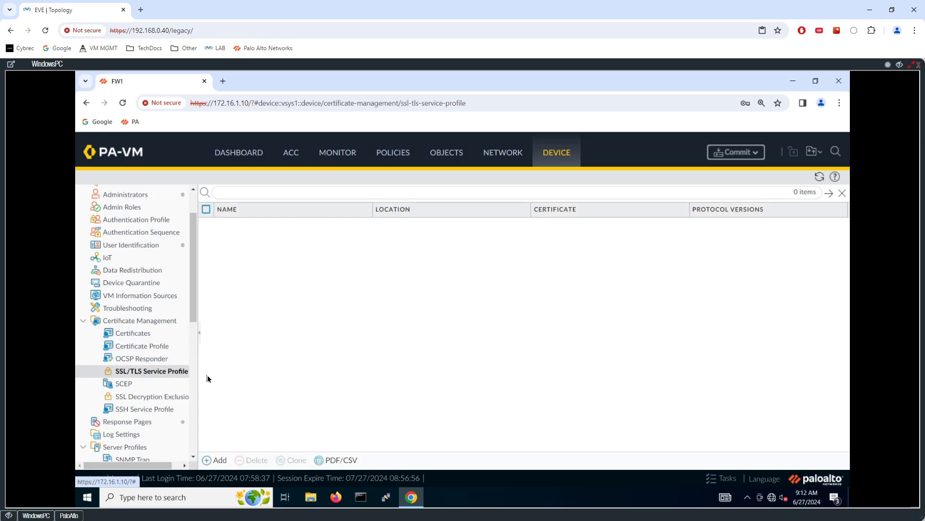
{"action": "left_click", "coordinate": [219, 460]}
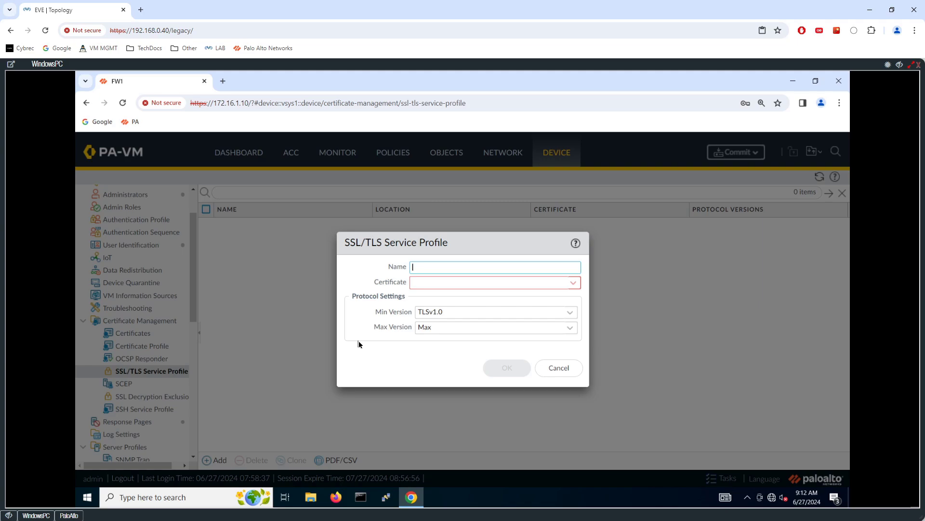
{"action": "type", "text": "SSLUID-PROFILE"}
{"action": "left_click", "coordinate": [572, 283]}
{"action": "left_click", "coordinate": [462, 299]}
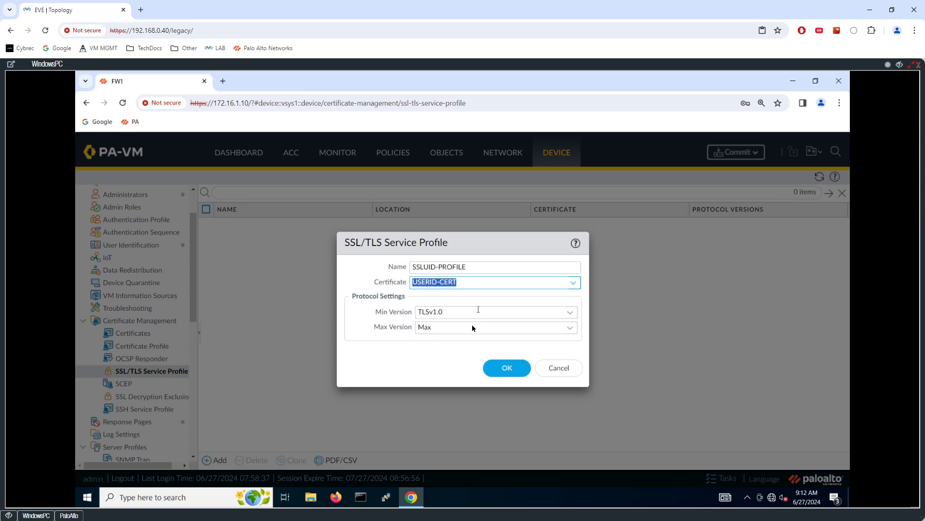
{"action": "left_click", "coordinate": [501, 368]}
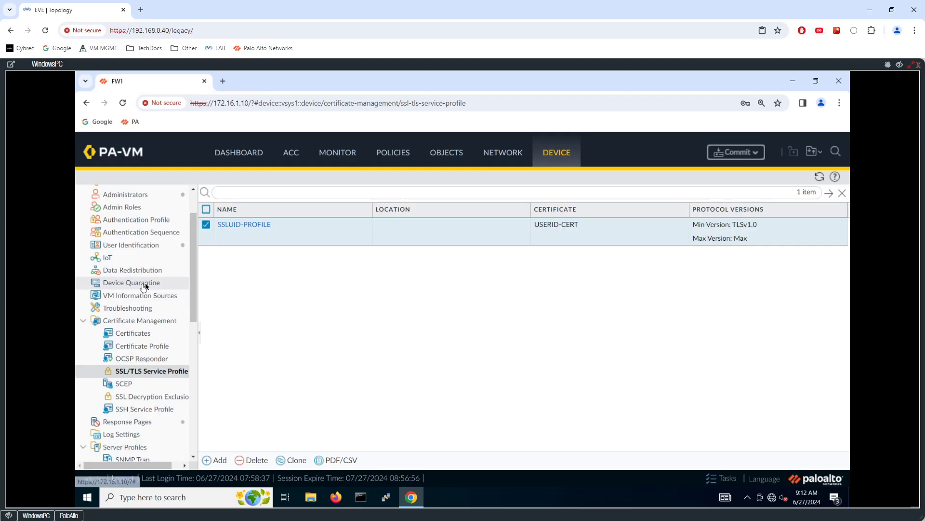
Define AUTHC-PROFILE-AD as type LDAP with server profile AD-PROFILE, typing 'cybr' into User Domain
{"action": "left_click", "coordinate": [159, 221]}
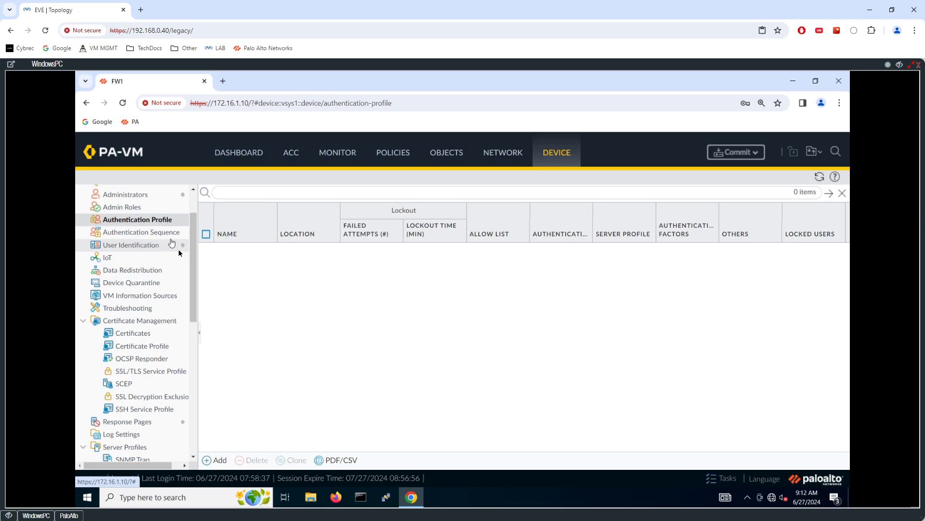
{"action": "left_click", "coordinate": [217, 459]}
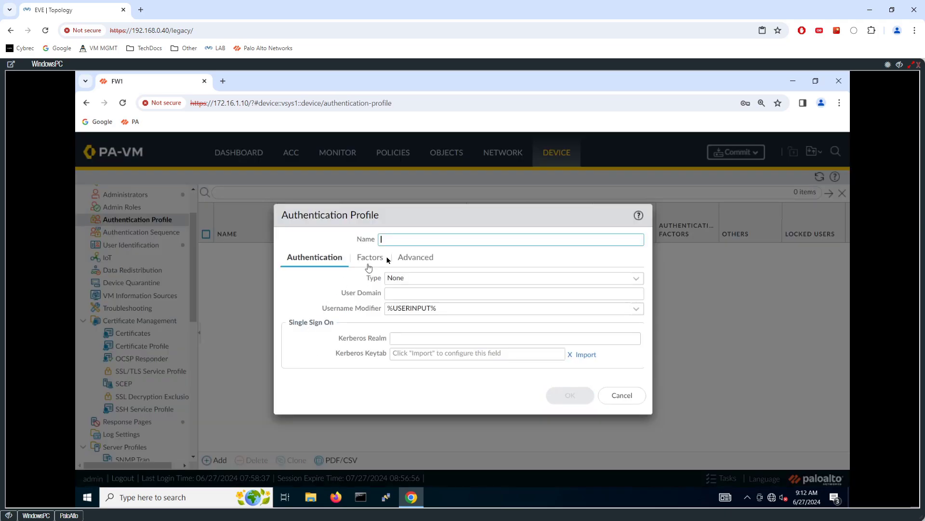
{"action": "type", "text": "AUTHC-P"}
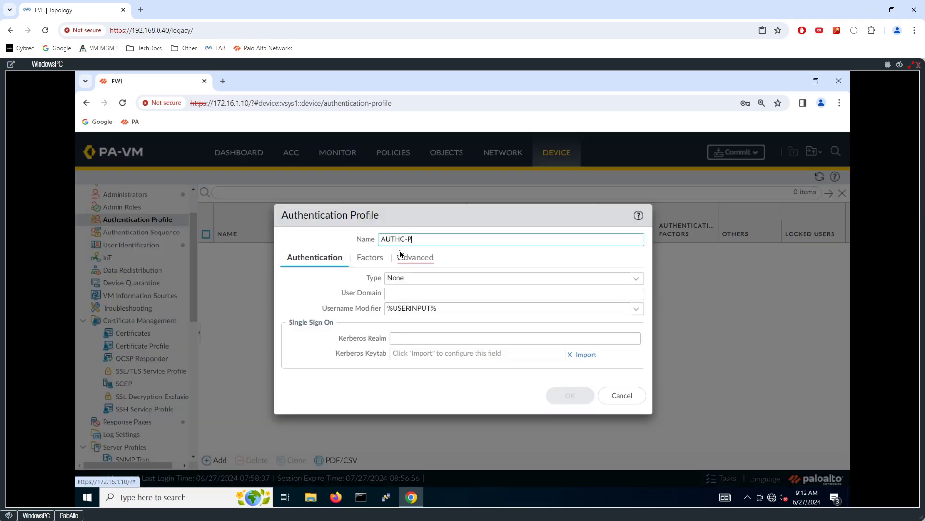
{"action": "type", "text": "ROFILE"}
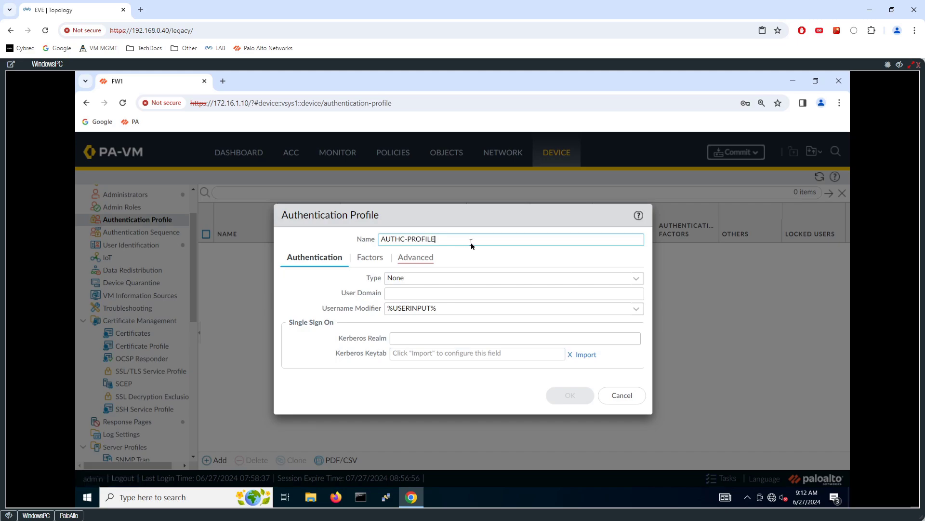
{"action": "left_click", "coordinate": [628, 278]}
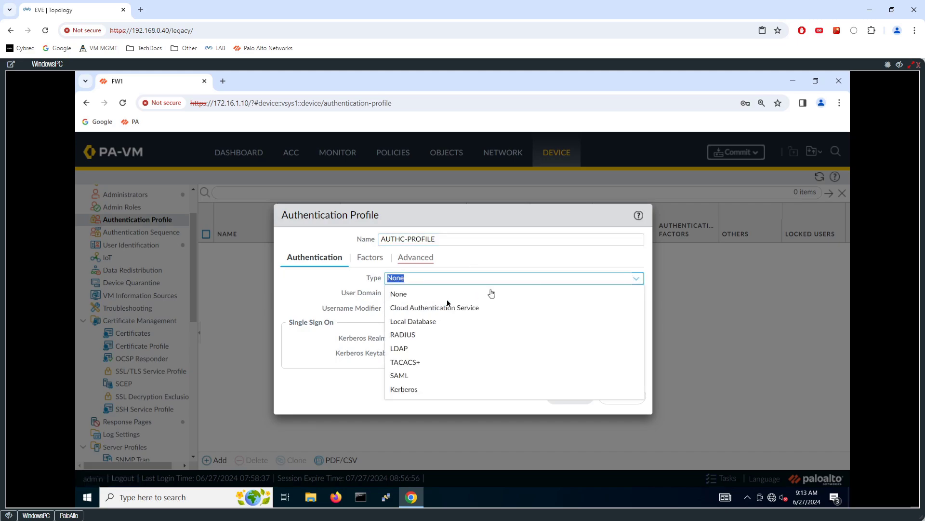
{"action": "left_click", "coordinate": [402, 349]}
{"action": "left_click", "coordinate": [458, 241]}
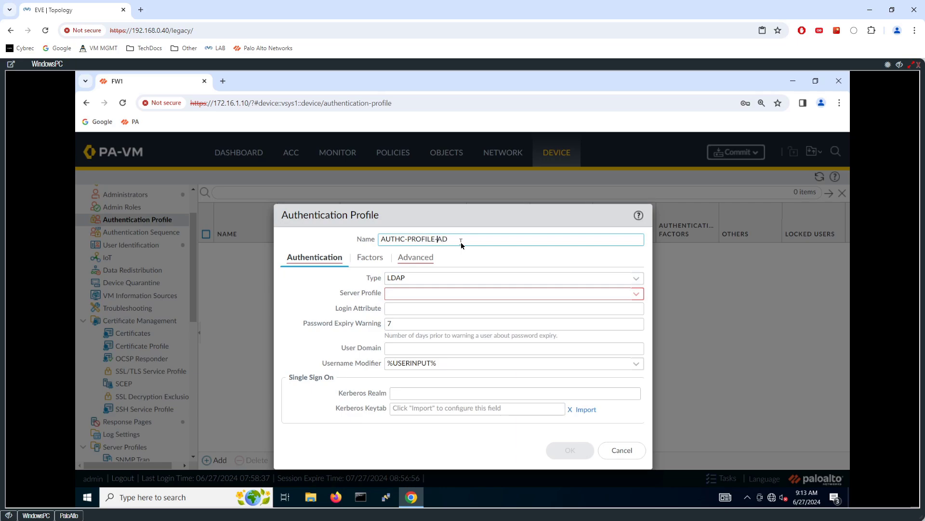
{"action": "left_click", "coordinate": [637, 295]}
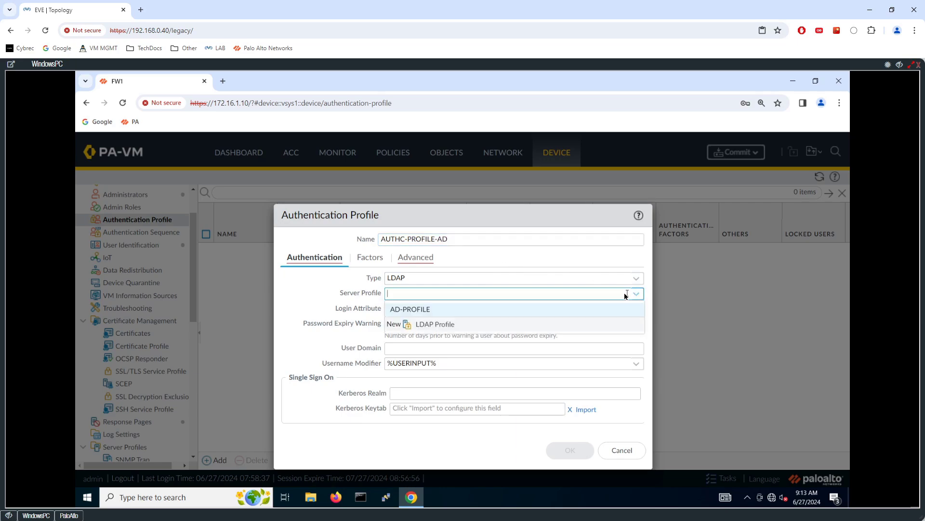
{"action": "left_click", "coordinate": [418, 311]}
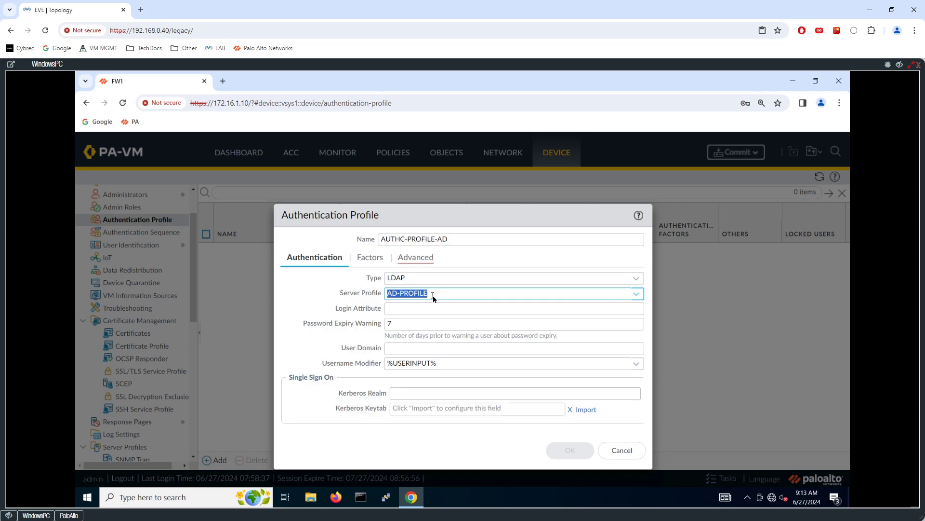
{"action": "left_click", "coordinate": [401, 348]}
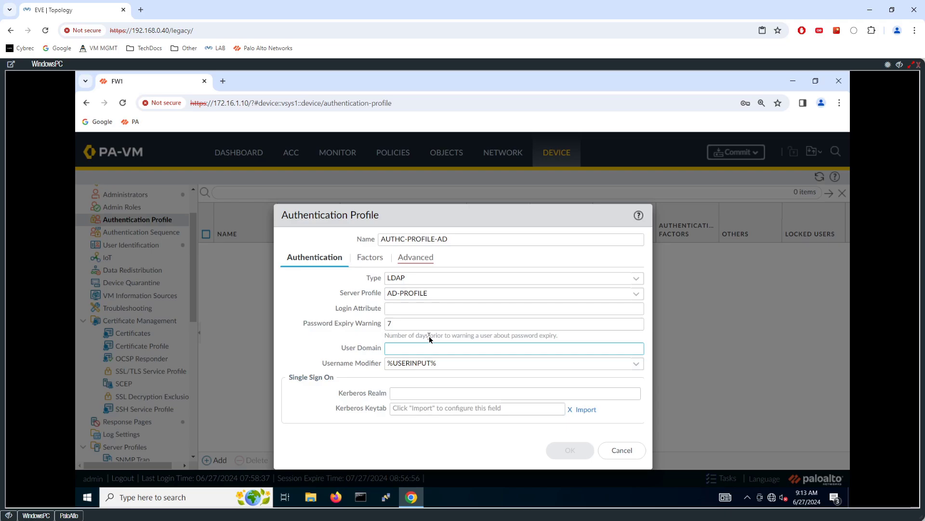
{"action": "type", "text": "cybrec"}
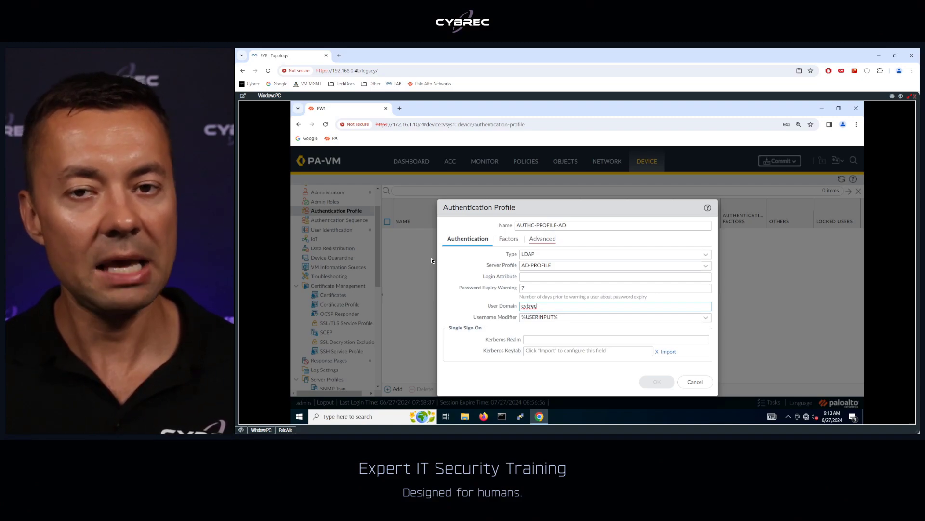
In the CLI group output, highlight the cybrec prefix and a member's domain-qualified username
{"action": "left_click", "coordinate": [285, 430]}
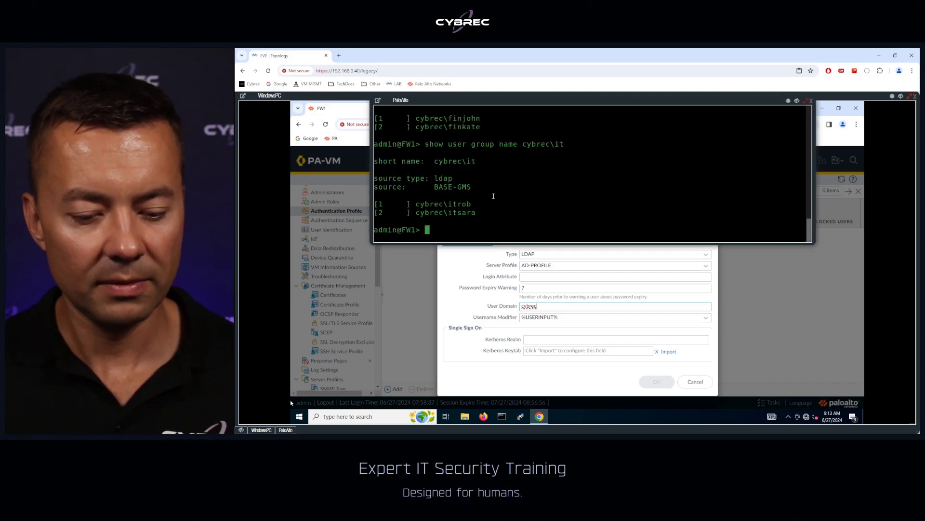
{"action": "double_click", "coordinate": [437, 204]}
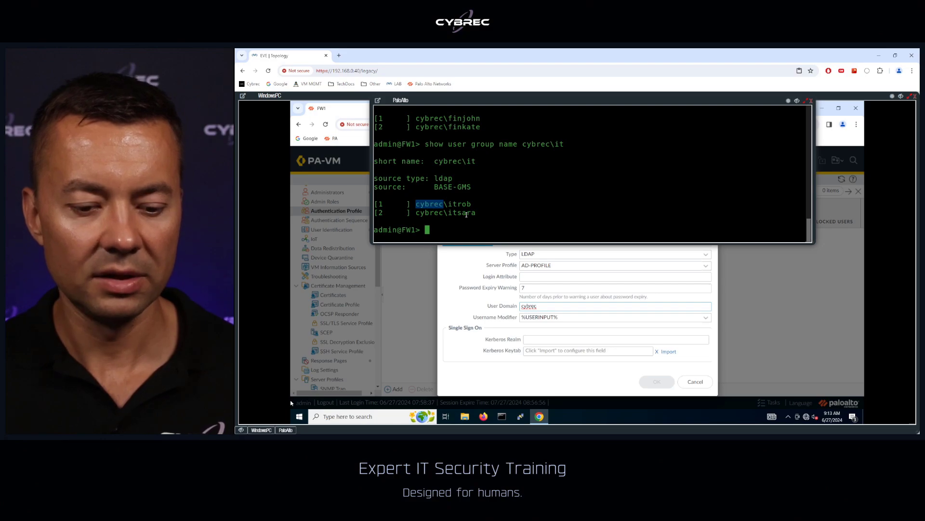
{"action": "left_click", "coordinate": [436, 204]}
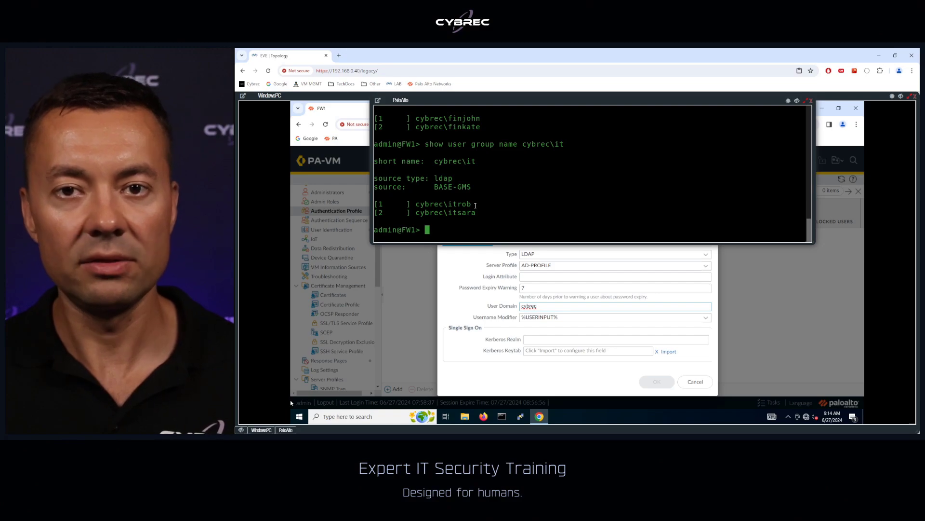
{"action": "left_click_drag", "start_coordinate": [471, 204], "coordinate": [417, 204]}
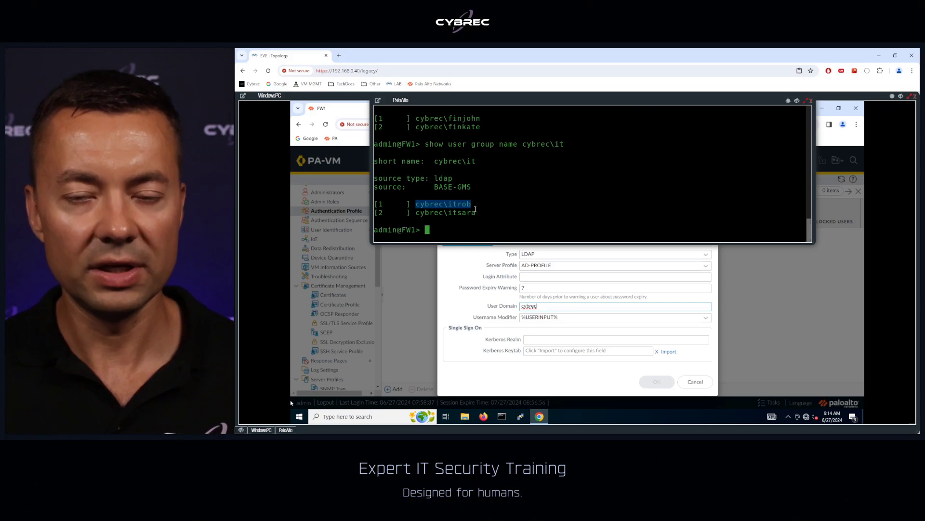
{"action": "left_click", "coordinate": [467, 203]}
{"action": "left_click_drag", "start_coordinate": [472, 203], "coordinate": [419, 206]}
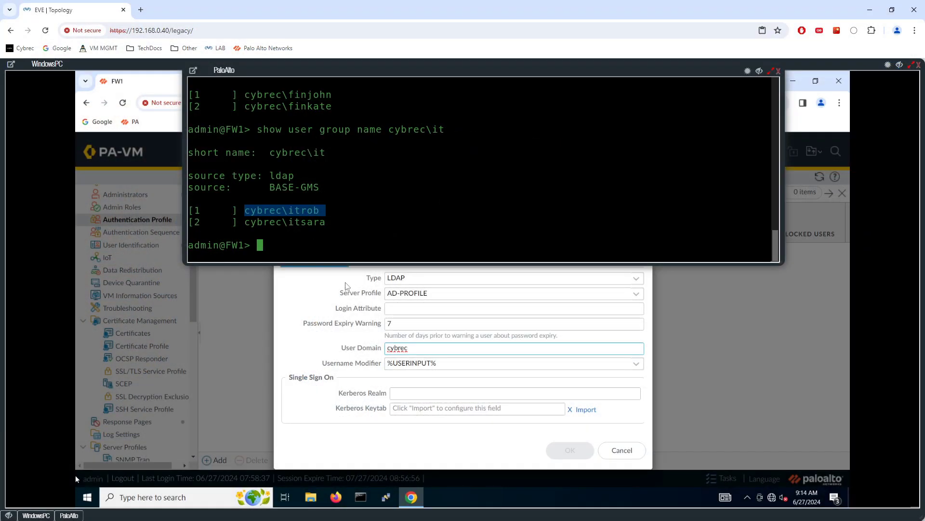
Add 'all' to AUTHC-PROFILE-AD's Advanced allow list, recheck the Authentication tab, and save
{"action": "left_click", "coordinate": [313, 283]}
{"action": "left_click", "coordinate": [370, 257]}
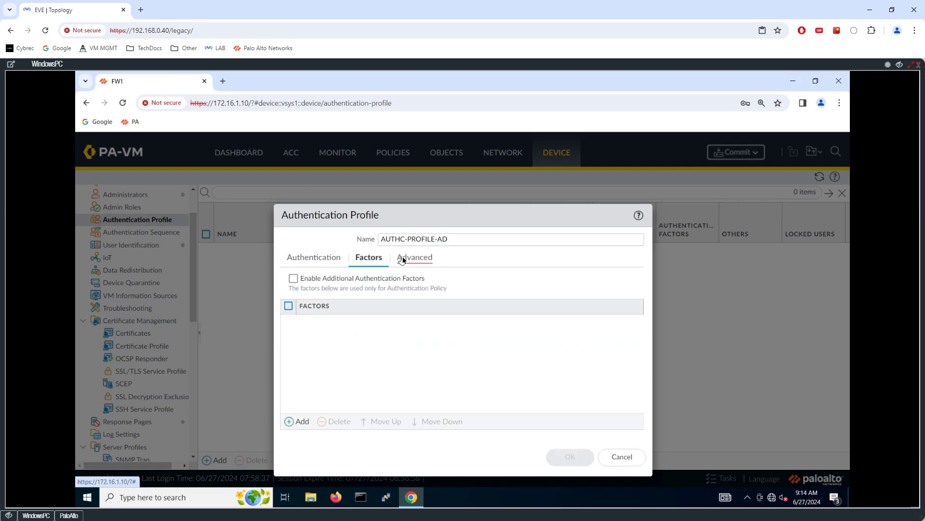
{"action": "left_click", "coordinate": [414, 258]}
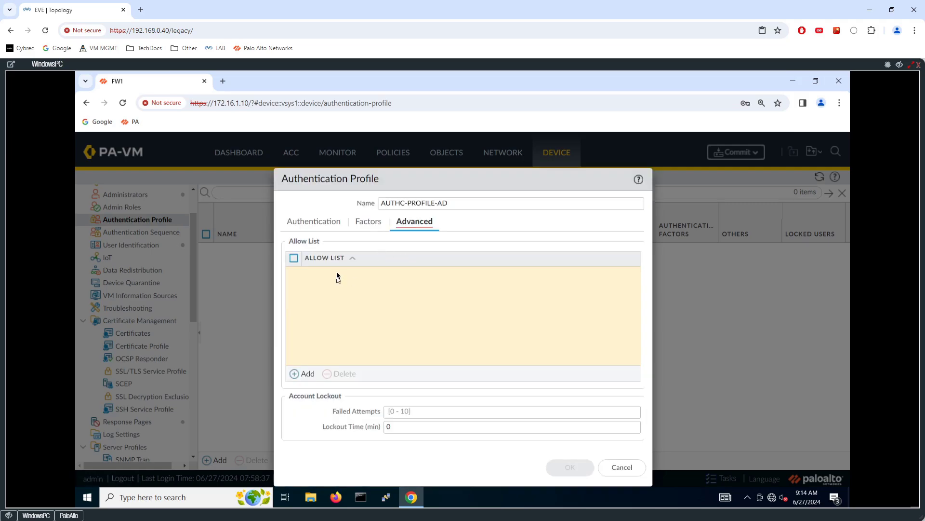
{"action": "left_click", "coordinate": [305, 373]}
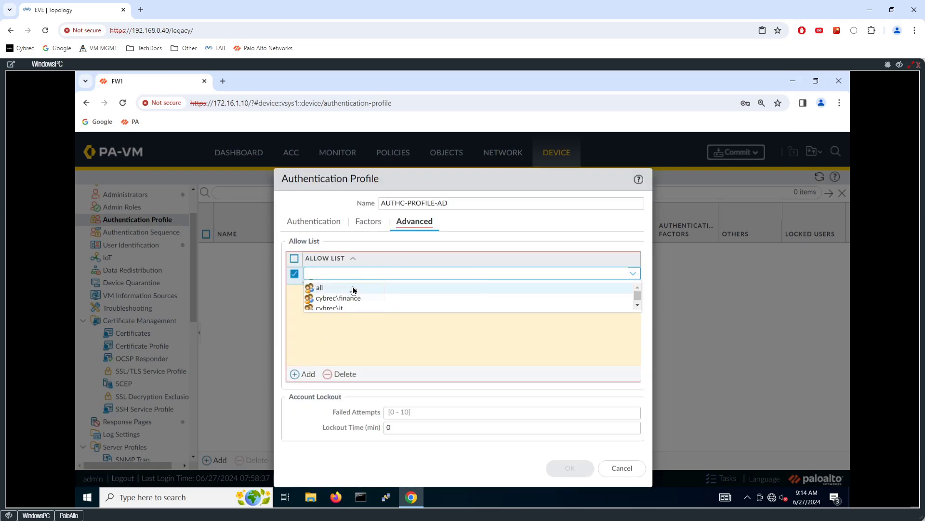
{"action": "left_click", "coordinate": [332, 288]}
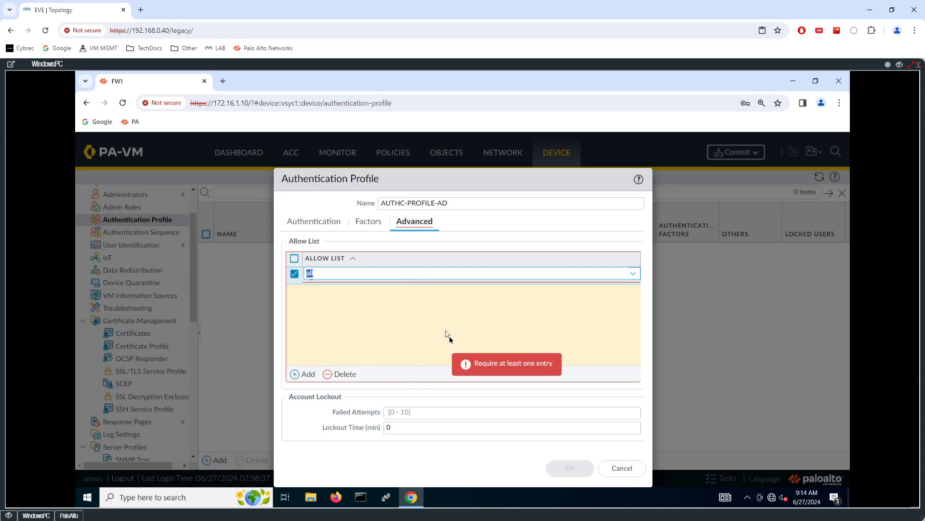
{"action": "left_click", "coordinate": [481, 457]}
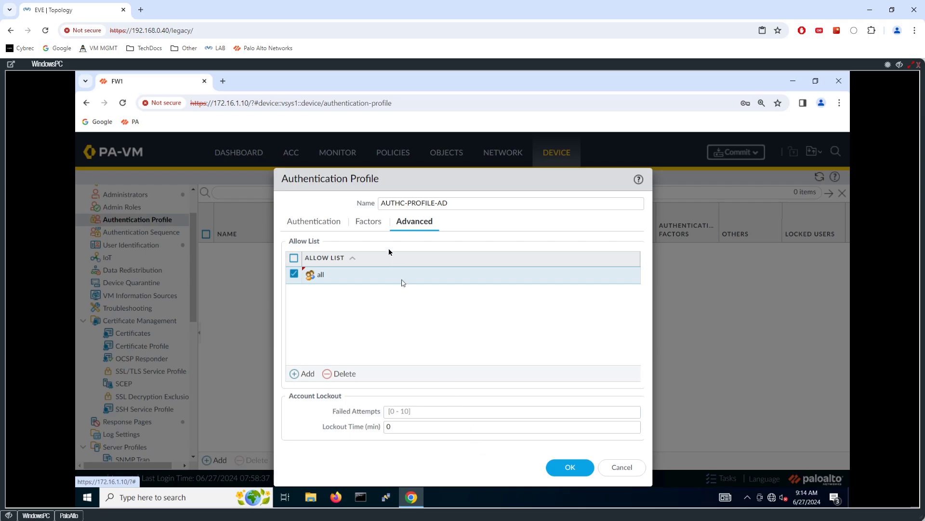
{"action": "left_click", "coordinate": [314, 222]}
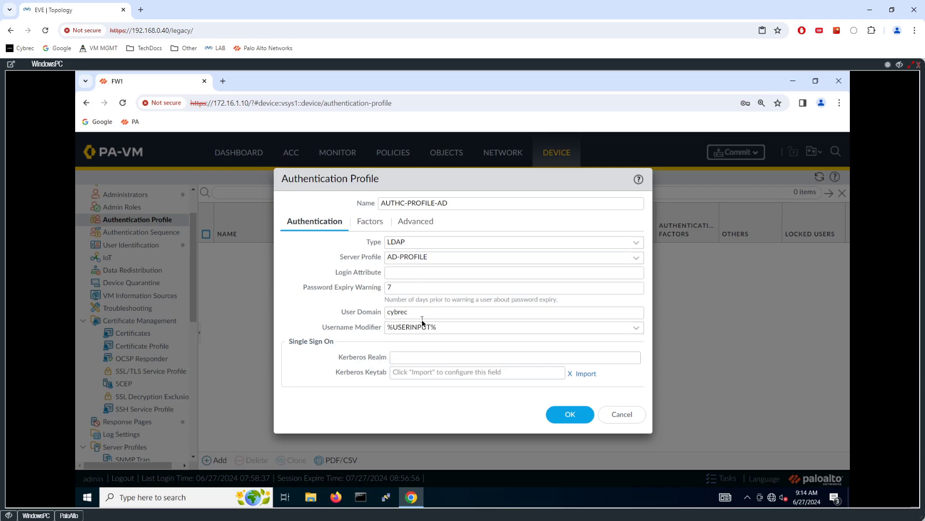
{"action": "left_click", "coordinate": [570, 414]}
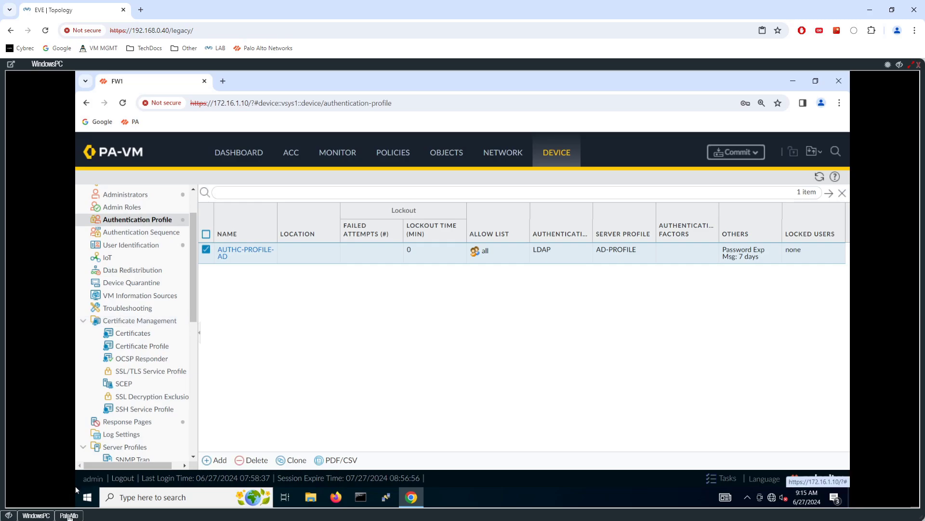
Bring the PaloAlto CLI console to the front from the authentication profile list
{"action": "left_click", "coordinate": [69, 515]}
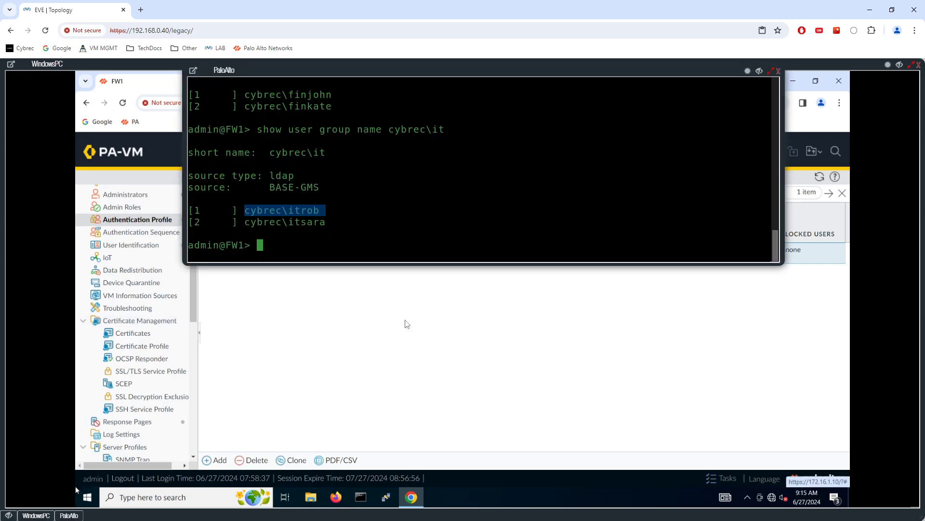
Hide the console, launch a commit of all changes, then return to the PaloAlto CLI
{"action": "left_click", "coordinate": [487, 305]}
{"action": "left_click", "coordinate": [737, 153]}
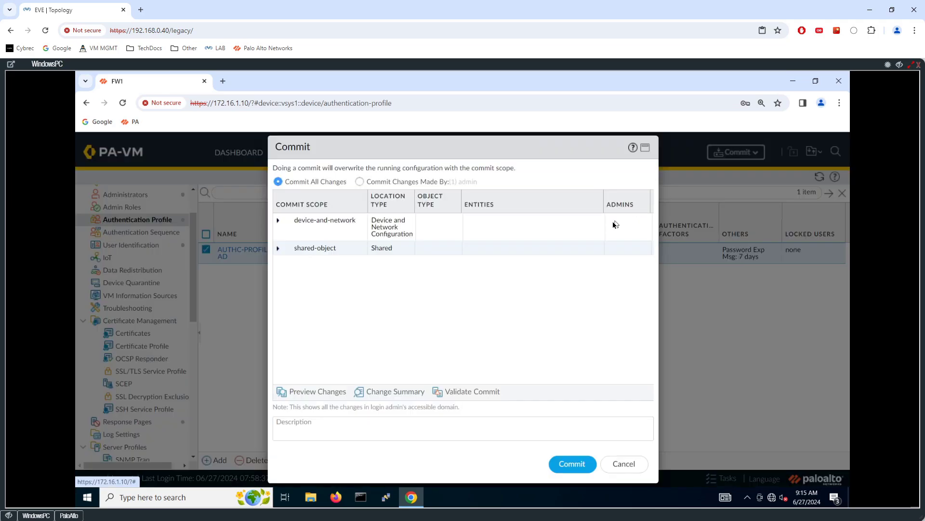
{"action": "left_click", "coordinate": [576, 471]}
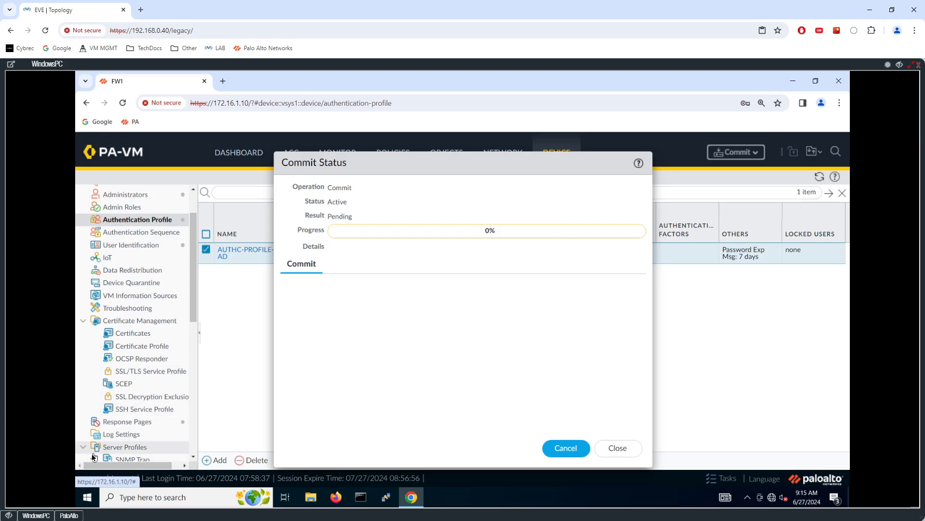
{"action": "left_click", "coordinate": [69, 515]}
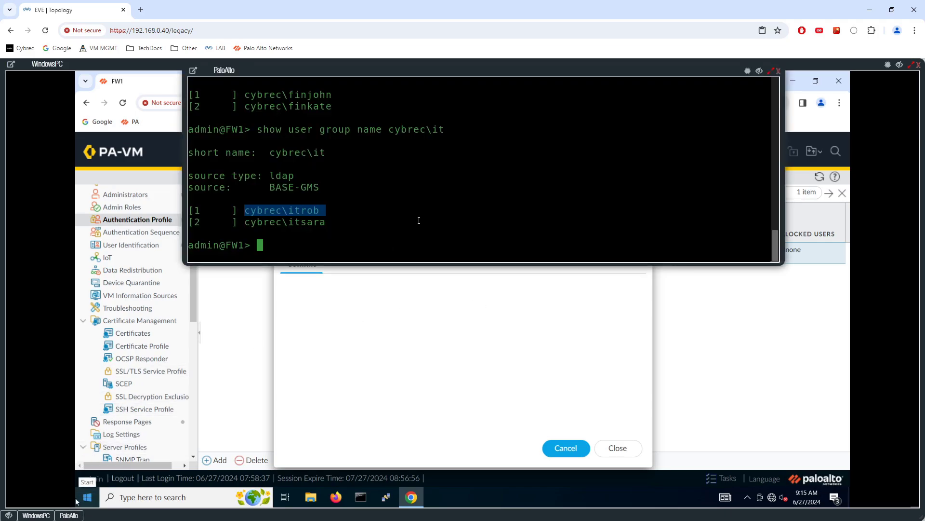
Run 'test authentication authentication-profile AUTHC-PROFILE-AD' with the AD test user's username and password
{"action": "key", "text": "Return"}
{"action": "key", "text": "Return"}
{"action": "key", "text": "Return"}
{"action": "type", "text": "test authe"}
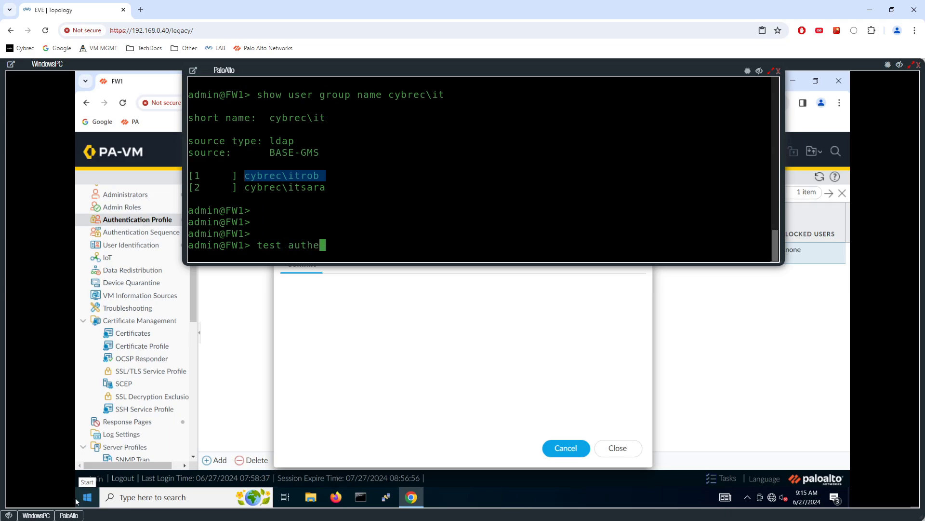
{"action": "key", "text": "Tab"}
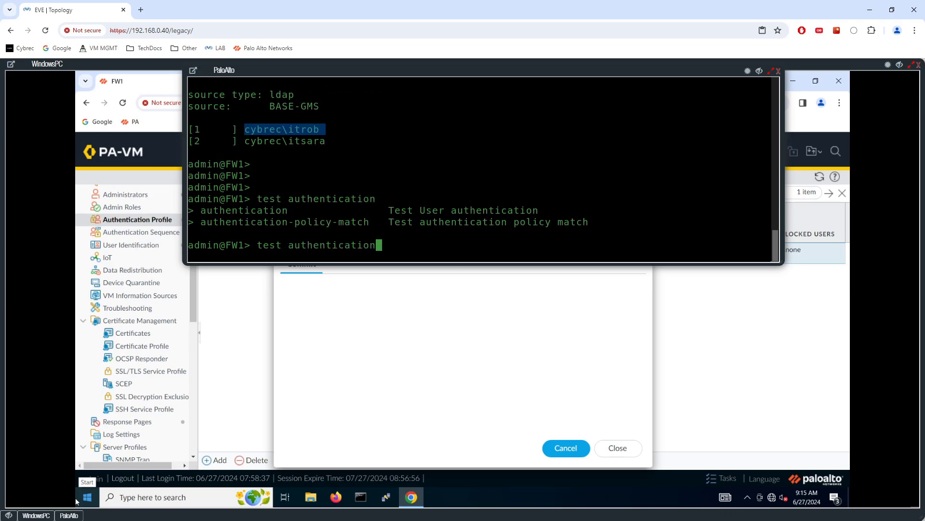
{"action": "key", "text": "Tab"}
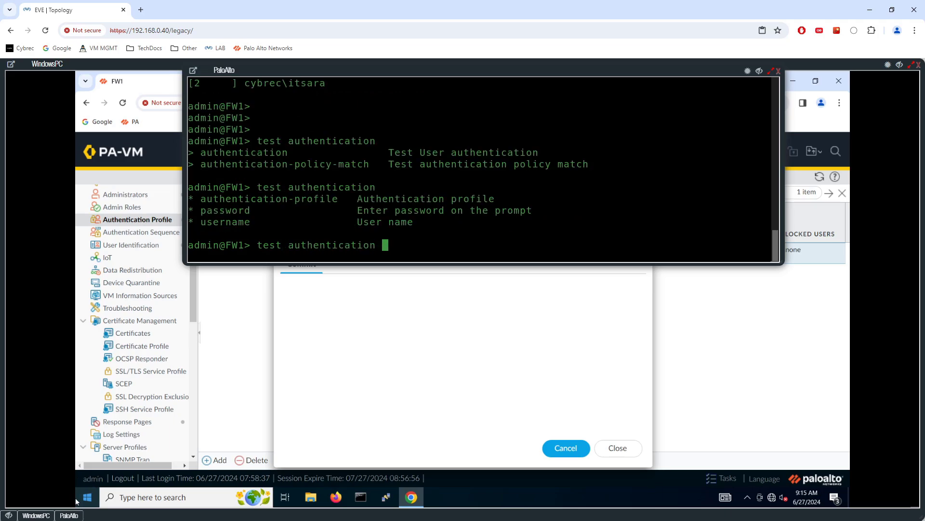
{"action": "type", "text": "authe"}
{"action": "key", "text": "Tab"}
{"action": "key", "text": "Tab"}
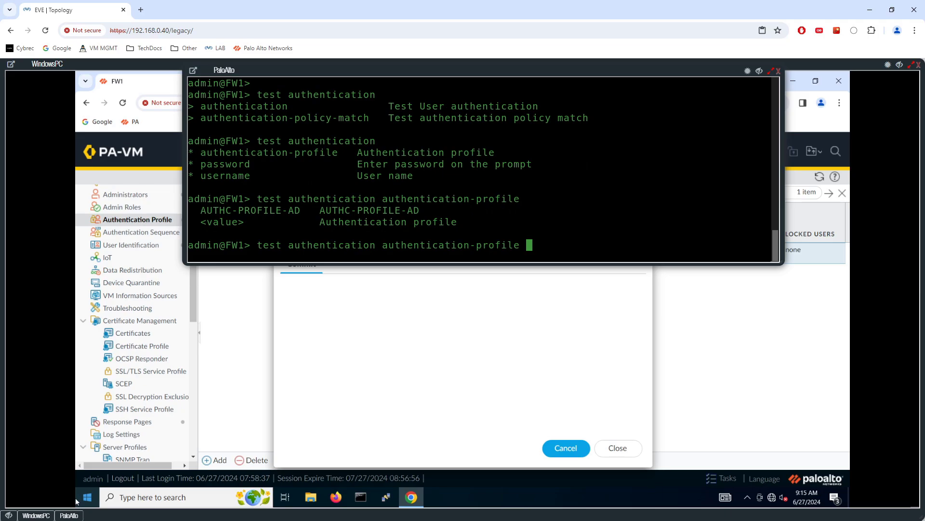
{"action": "type", "text": "AU"}
{"action": "key", "text": "Tab"}
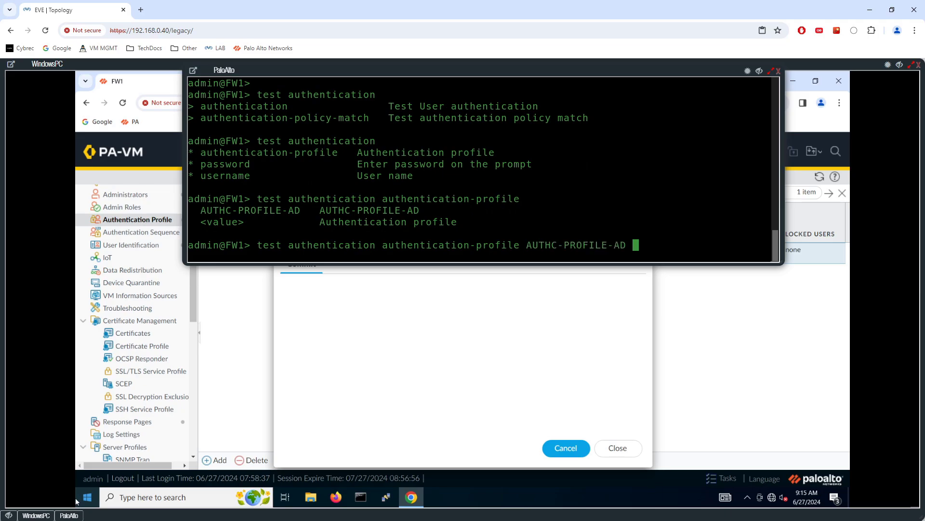
{"action": "key", "text": "Tab"}
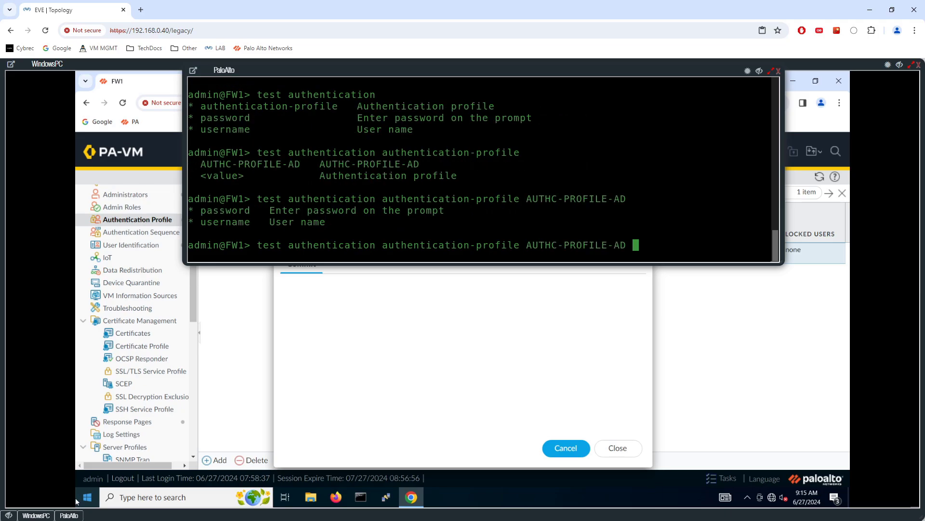
{"action": "type", "text": "username "}
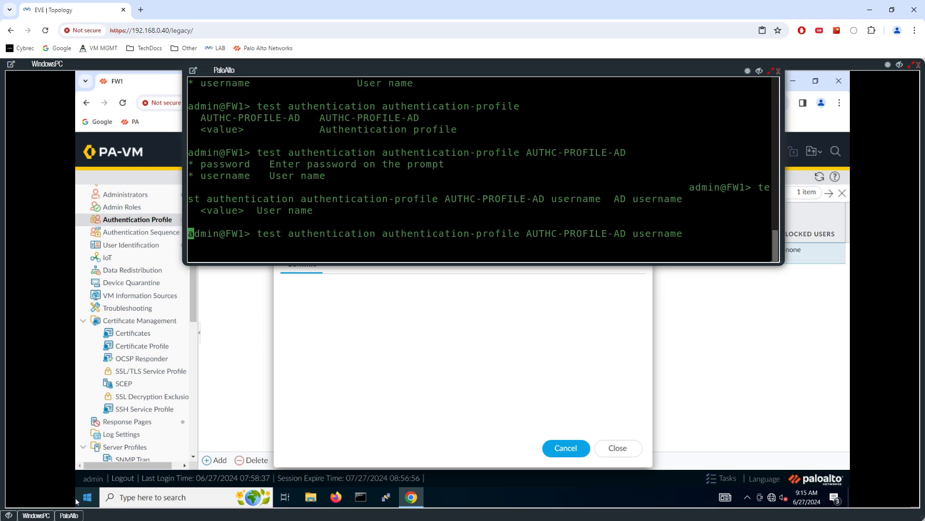
{"action": "type", "text": "itsara "}
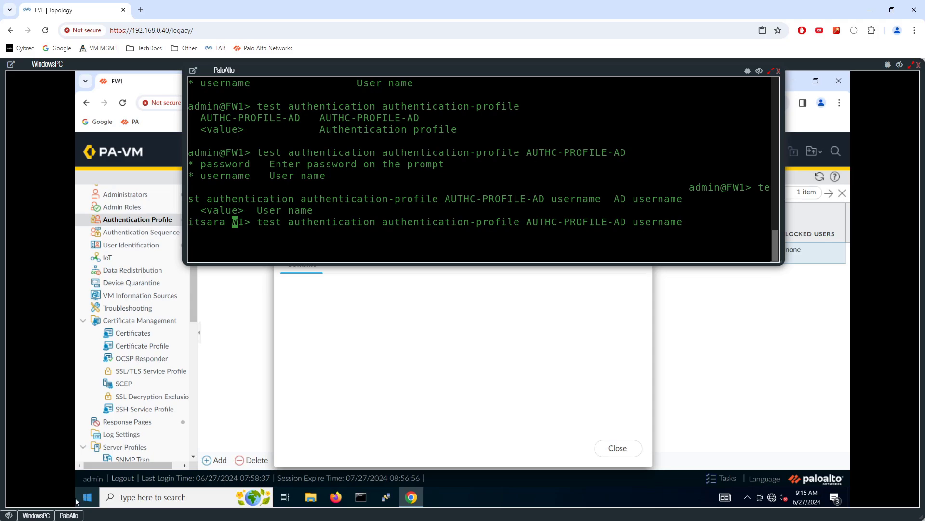
{"action": "type", "text": "password"}
{"action": "key", "text": "BackSpace"}
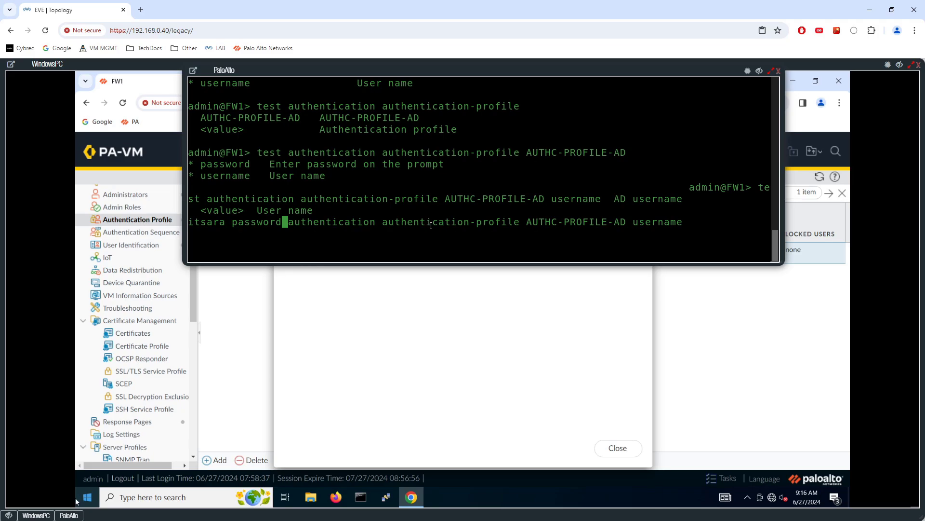
{"action": "key", "text": "Return"}
{"action": "key", "text": "Return"}
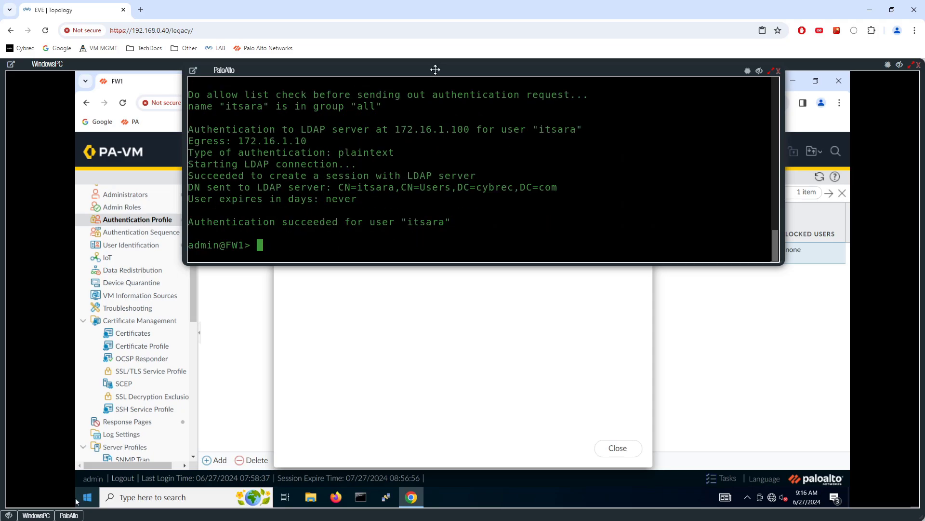
{"action": "left_click_drag", "start_coordinate": [434, 71], "coordinate": [431, 84]}
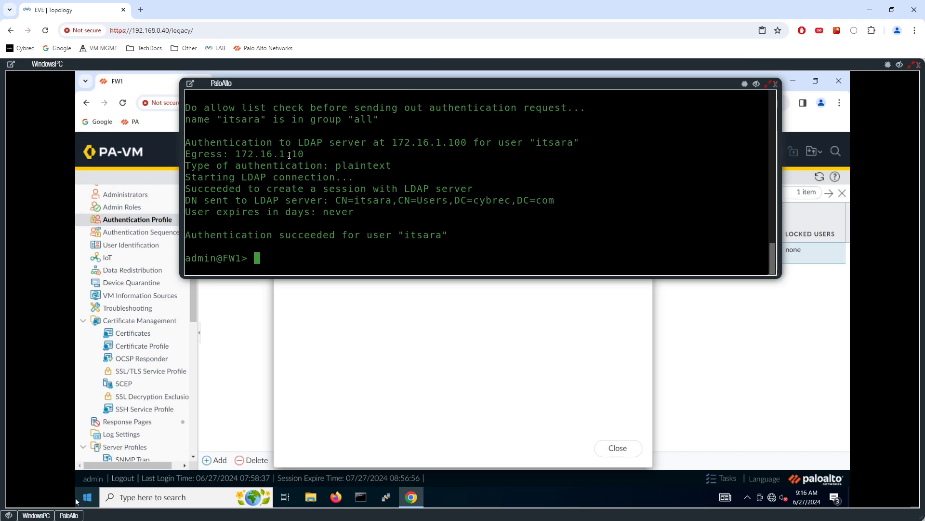
{"action": "scroll", "coordinate": [290, 164], "scroll_direction": "up", "scroll_amount": 1}
{"action": "scroll", "coordinate": [291, 166], "scroll_direction": "down", "scroll_amount": 1}
{"action": "scroll", "coordinate": [376, 132], "scroll_direction": "up", "scroll_amount": 1}
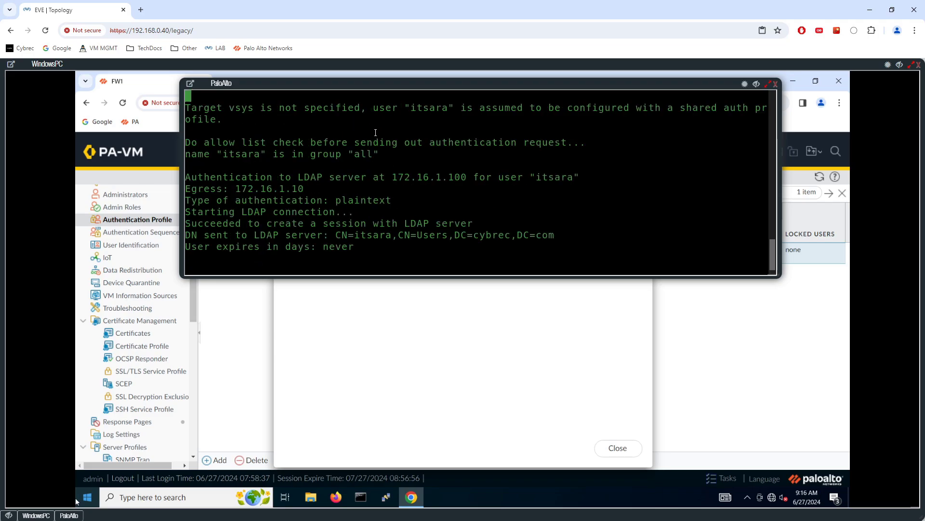
{"action": "left_click_drag", "start_coordinate": [383, 160], "coordinate": [186, 155]}
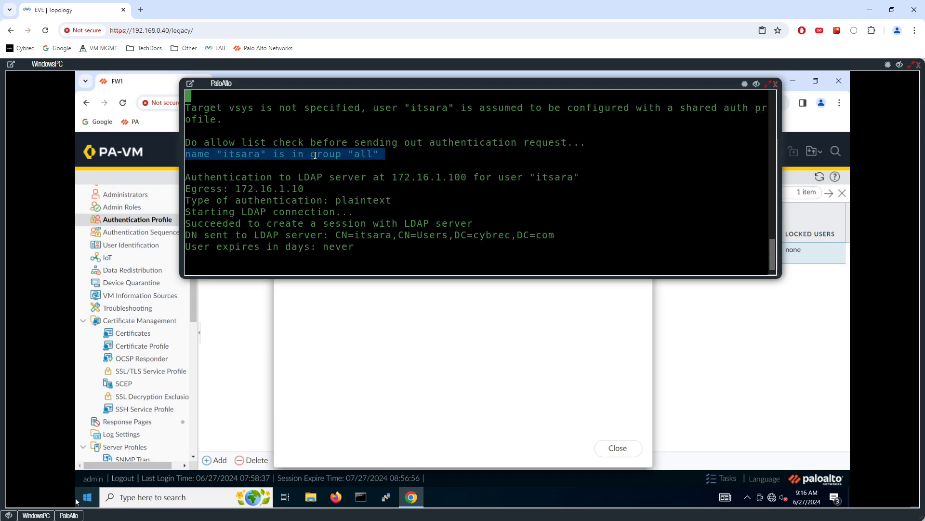
{"action": "scroll", "coordinate": [318, 153], "scroll_direction": "up", "scroll_amount": 1}
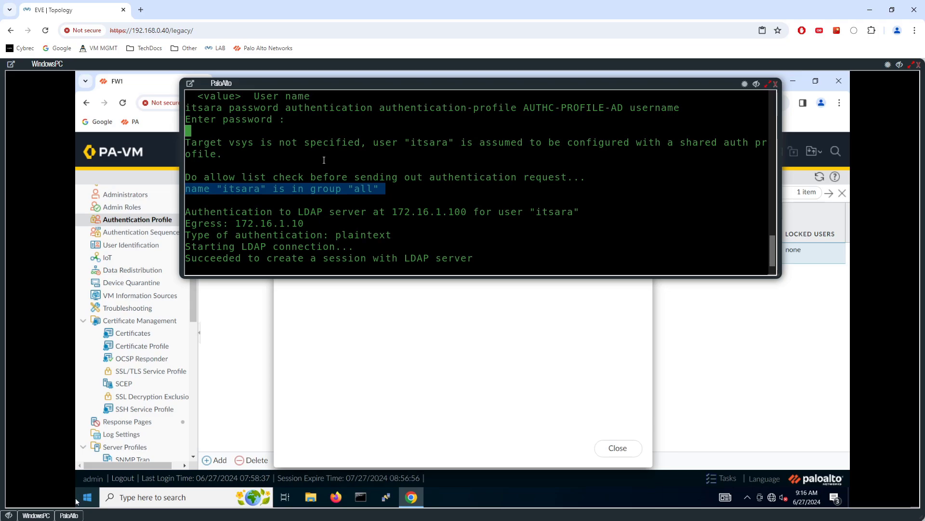
{"action": "scroll", "coordinate": [326, 155], "scroll_direction": "down", "scroll_amount": 2}
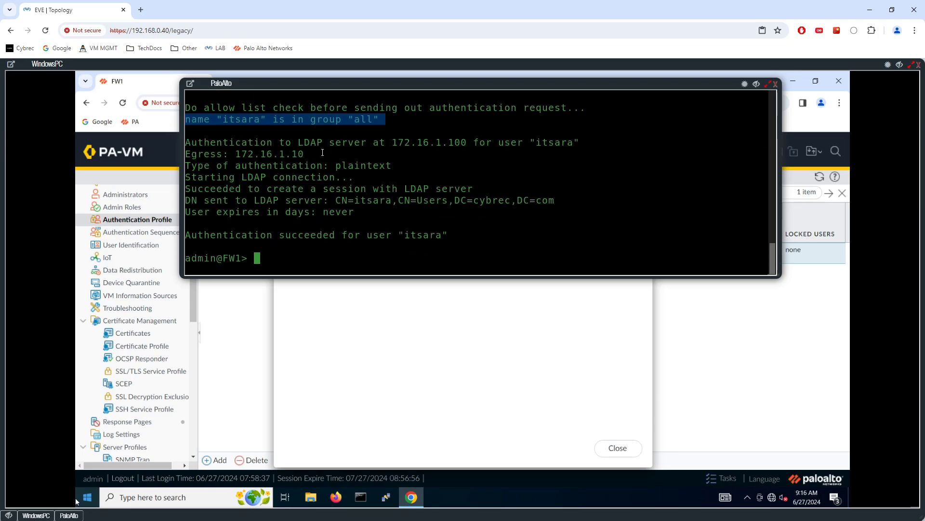
{"action": "left_click_drag", "start_coordinate": [392, 143], "coordinate": [467, 143]}
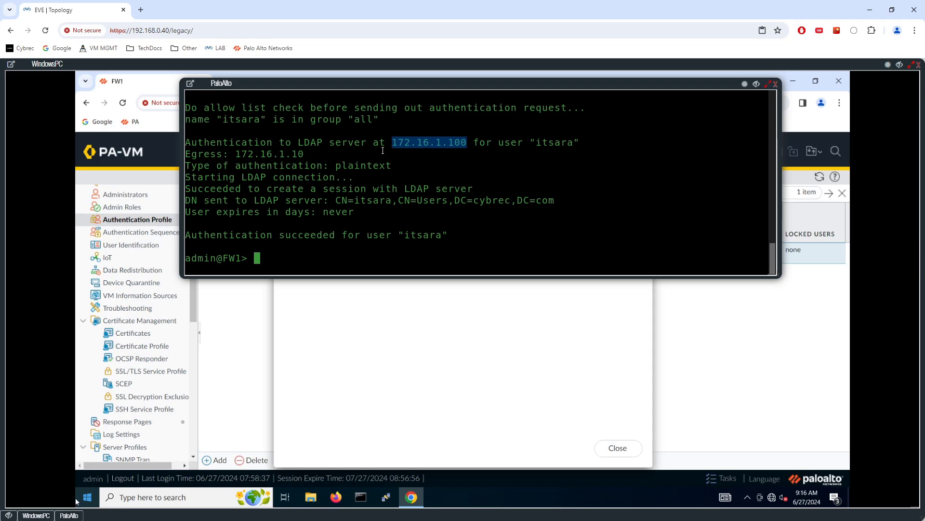
{"action": "left_click_drag", "start_coordinate": [308, 154], "coordinate": [238, 153]}
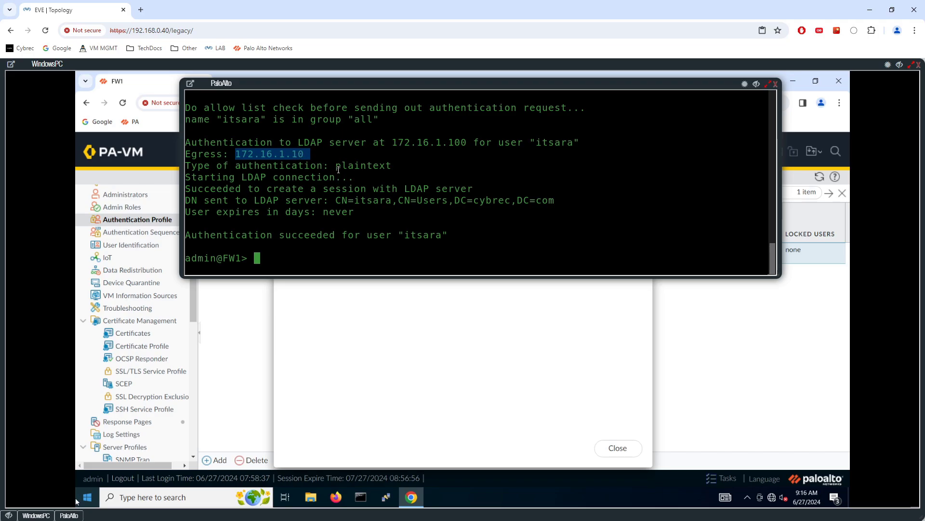
{"action": "left_click_drag", "start_coordinate": [385, 177], "coordinate": [224, 178]}
{"action": "left_click_drag", "start_coordinate": [480, 188], "coordinate": [323, 188]}
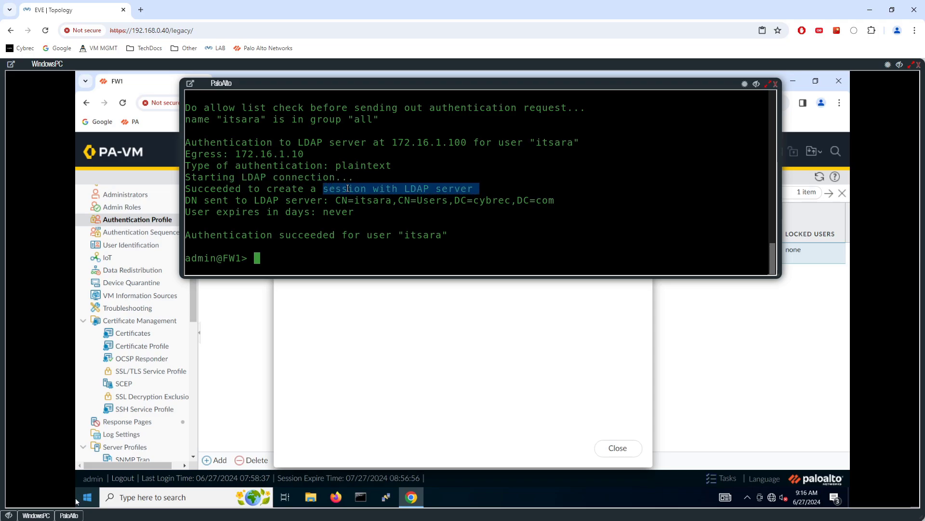
{"action": "left_click_drag", "start_coordinate": [337, 200], "coordinate": [559, 205]}
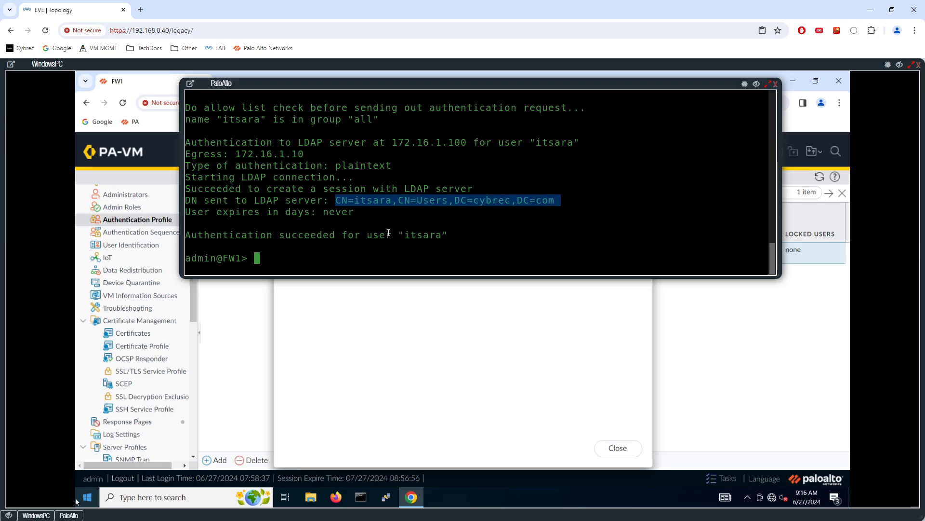
{"action": "left_click_drag", "start_coordinate": [449, 233], "coordinate": [236, 234]}
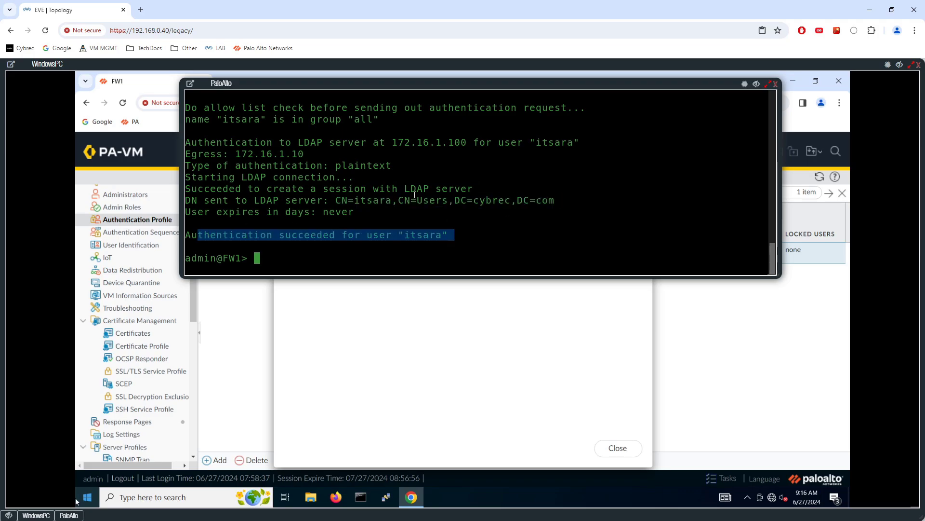
Add blank CLI prompts, then close the Successful commit status in the web interface
{"action": "key", "text": "Return"}
{"action": "key", "text": "Return"}
{"action": "key", "text": "Up"}
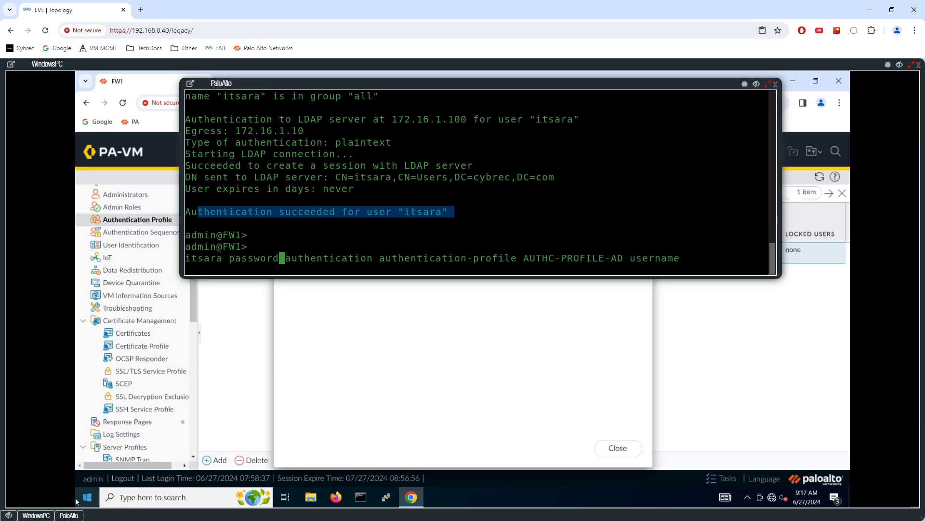
{"action": "key", "text": "Down"}
{"action": "key", "text": "Return"}
{"action": "key", "text": "Return"}
{"action": "key", "text": "Return"}
{"action": "key", "text": "Return"}
{"action": "key", "text": "Return"}
{"action": "key", "text": "Return"}
{"action": "key", "text": "Return"}
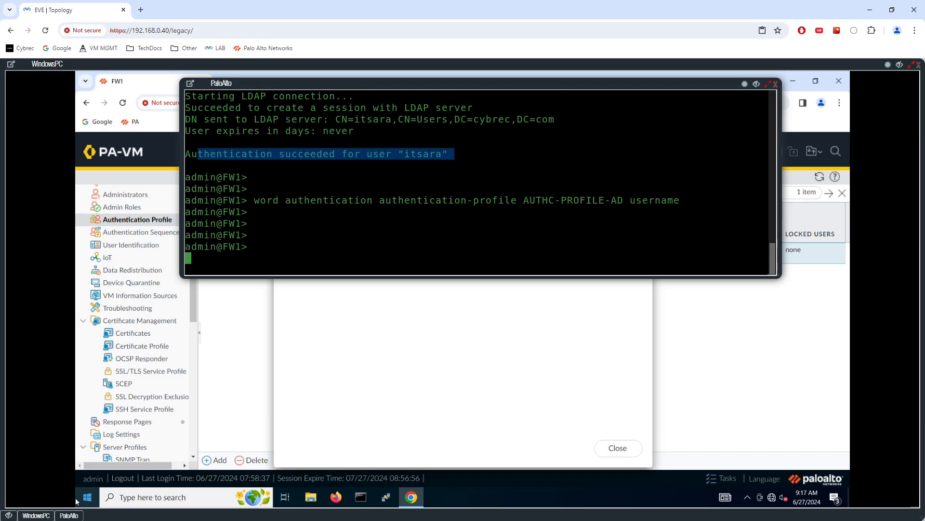
{"action": "key", "text": "Return"}
{"action": "key", "text": "Return"}
{"action": "key", "text": "Return"}
{"action": "left_click", "coordinate": [434, 303]}
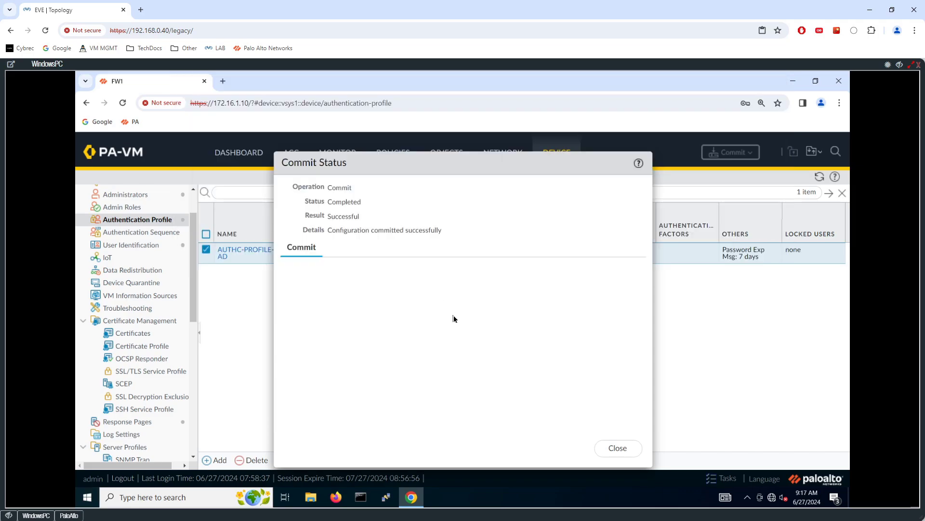
{"action": "left_click", "coordinate": [616, 449]}
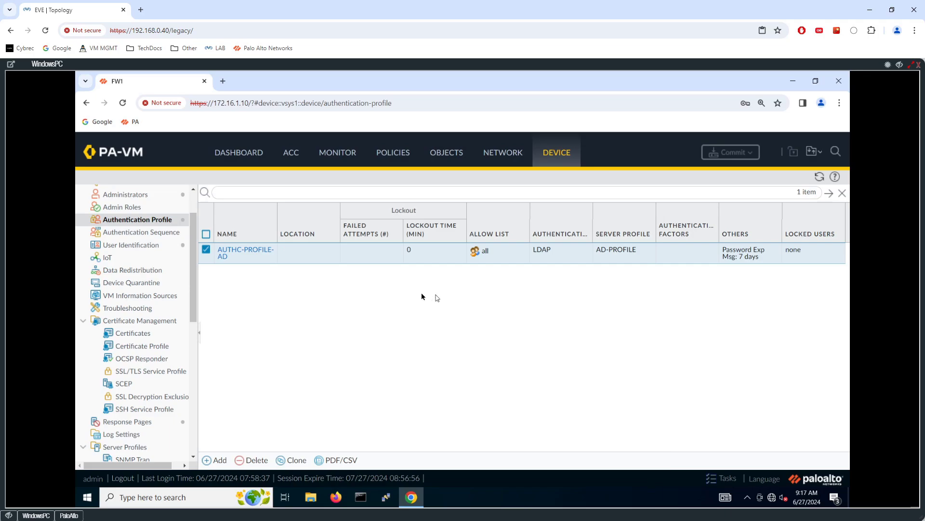
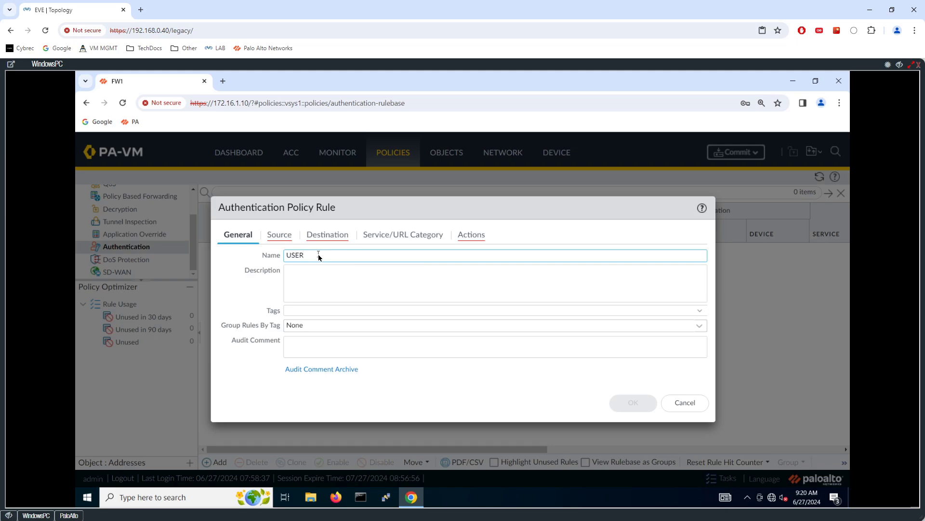
Finish naming the rule USERID-AUTHENTICATION and add INSIDE as its source zone
{"action": "type", "text": "ID-AUTHENTICATION"}
{"action": "left_click", "coordinate": [279, 235]}
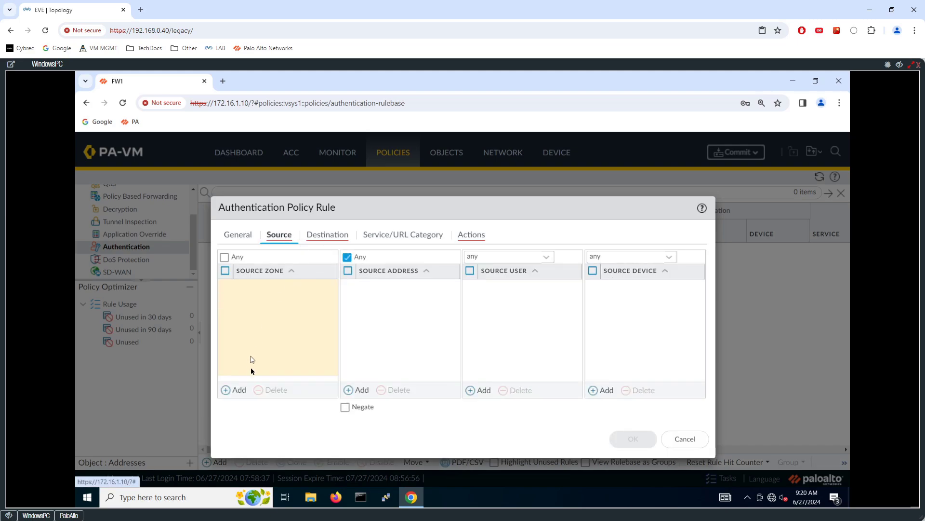
{"action": "left_click", "coordinate": [239, 390]}
{"action": "left_click", "coordinate": [248, 302]}
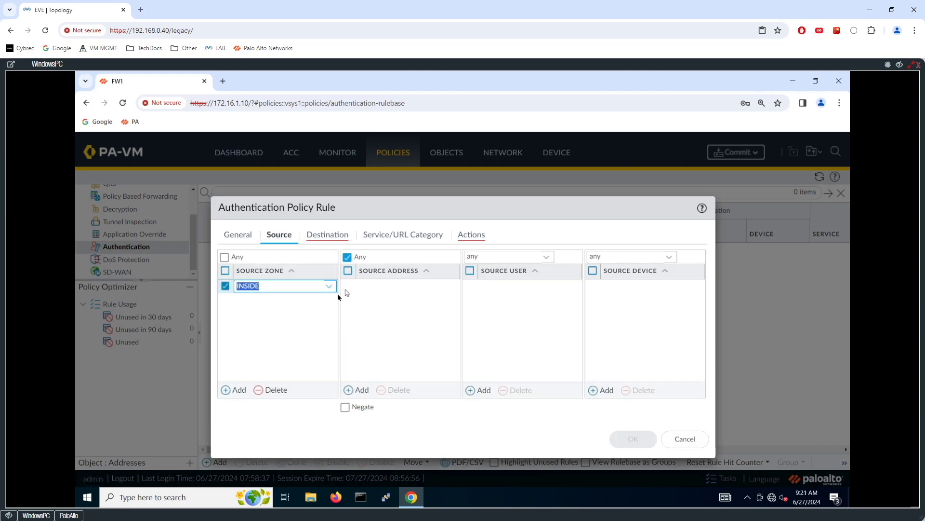
{"action": "left_click", "coordinate": [285, 323]}
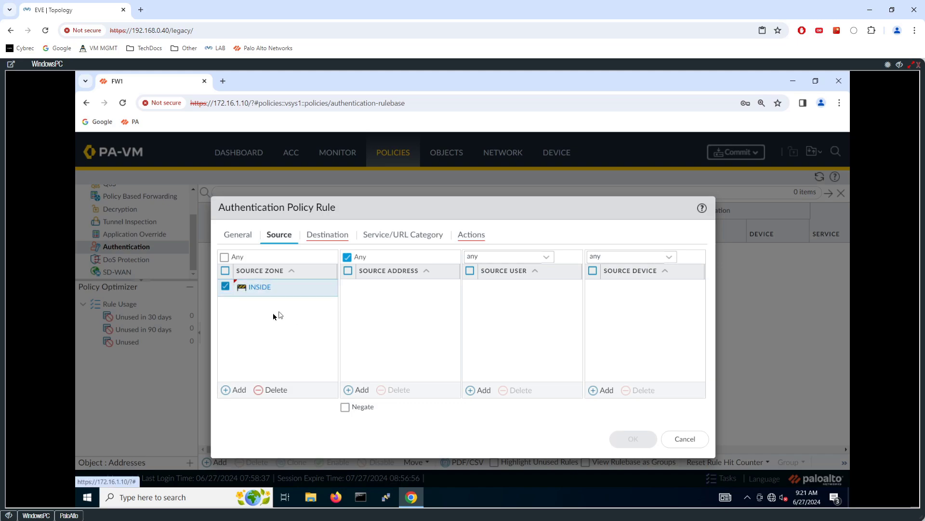
Set the rule's Source User to unknown
{"action": "left_click", "coordinate": [551, 257]}
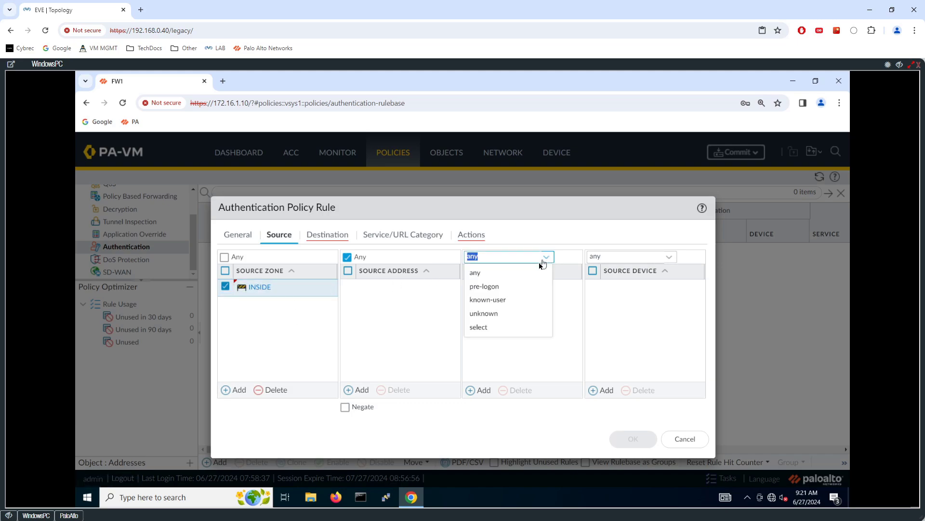
{"action": "left_click", "coordinate": [491, 312]}
{"action": "left_click", "coordinate": [567, 257]}
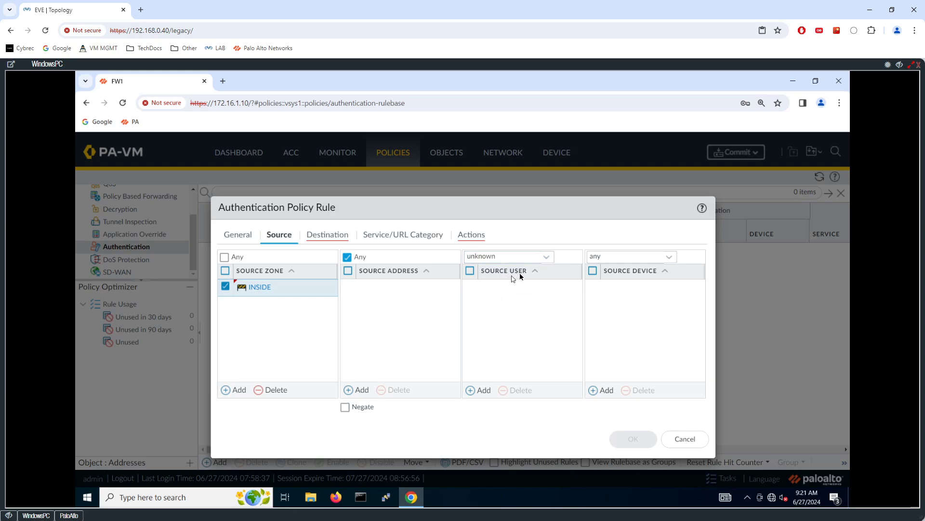
{"action": "left_click", "coordinate": [549, 259]}
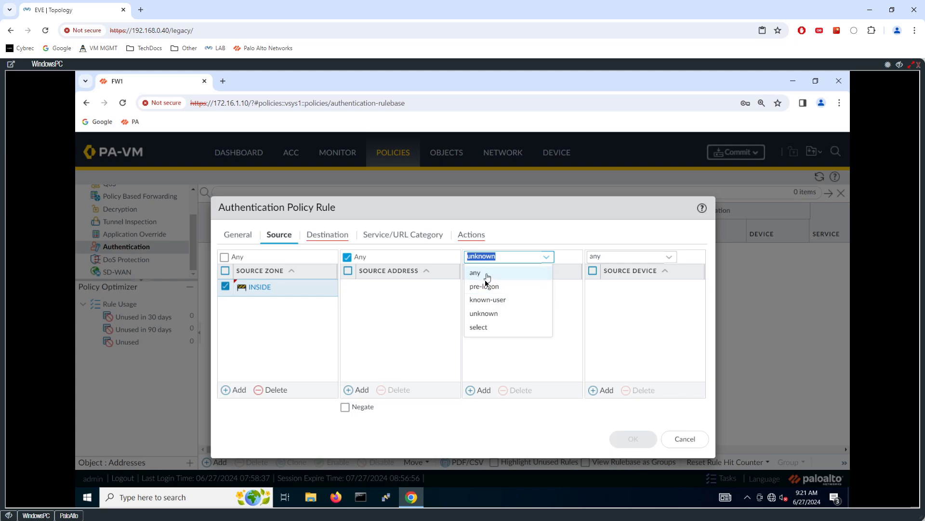
{"action": "left_click", "coordinate": [573, 263]}
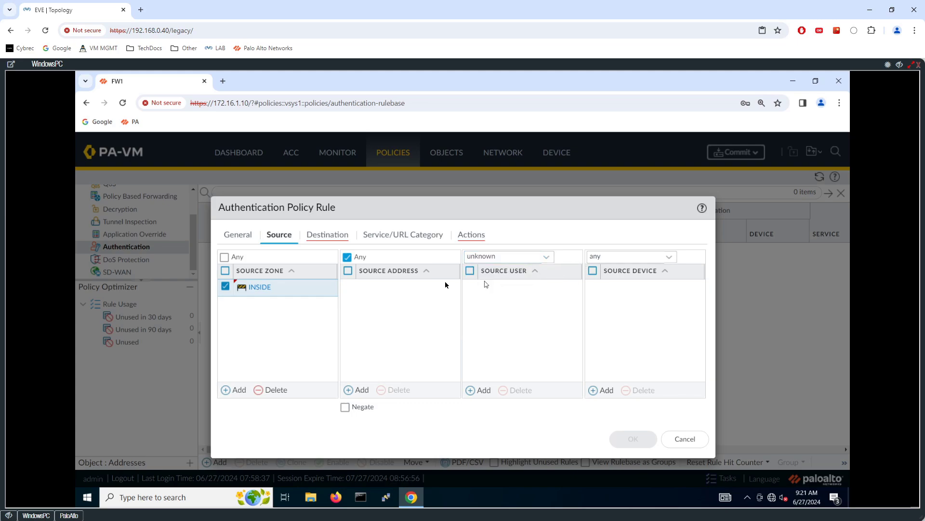
Add OUTSIDE as the rule's destination zone
{"action": "left_click", "coordinate": [325, 236]}
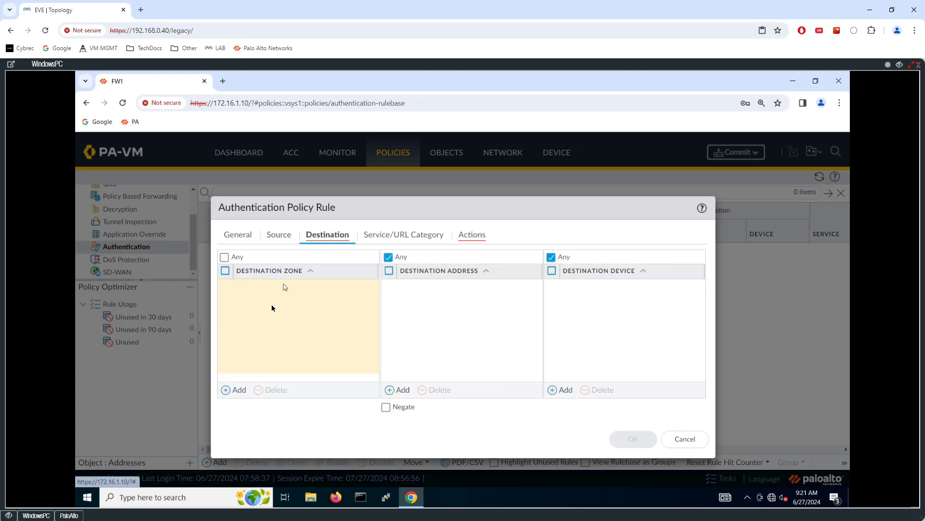
{"action": "left_click", "coordinate": [239, 389]}
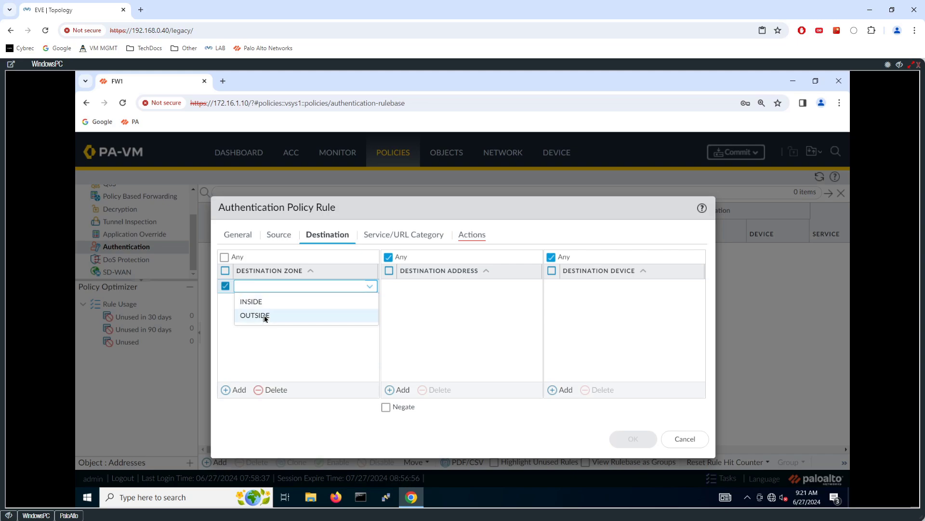
{"action": "left_click", "coordinate": [264, 315]}
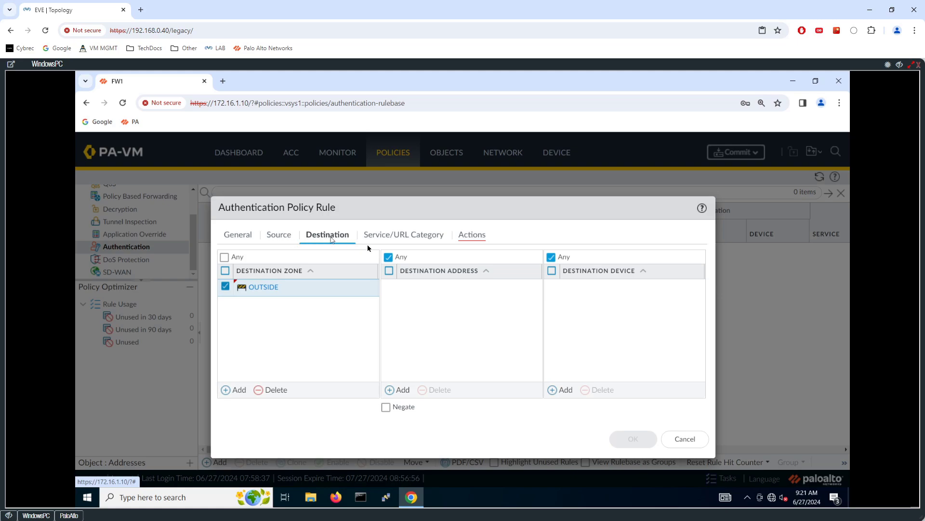
Add service-https alongside service-http in the rule's services
{"action": "left_click", "coordinate": [394, 236]}
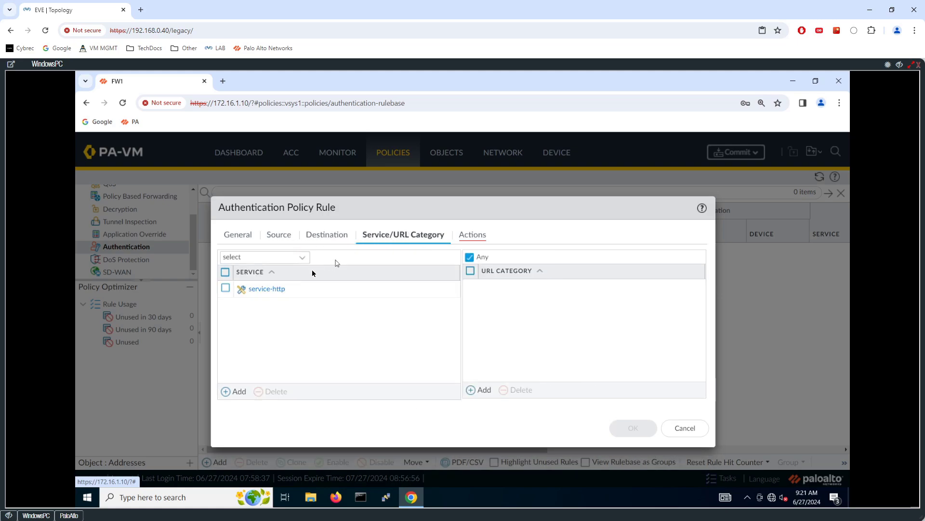
{"action": "left_click", "coordinate": [234, 390]}
{"action": "left_click", "coordinate": [281, 340]}
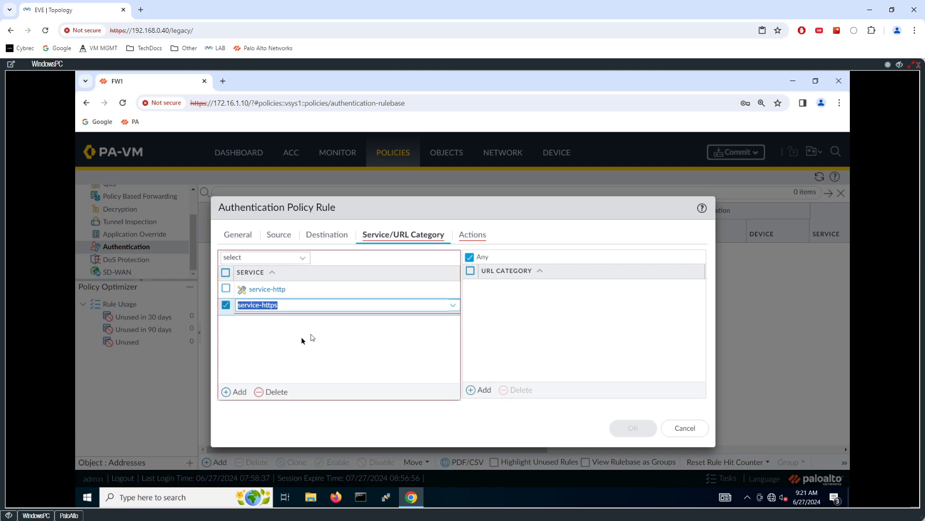
{"action": "left_click", "coordinate": [289, 338]}
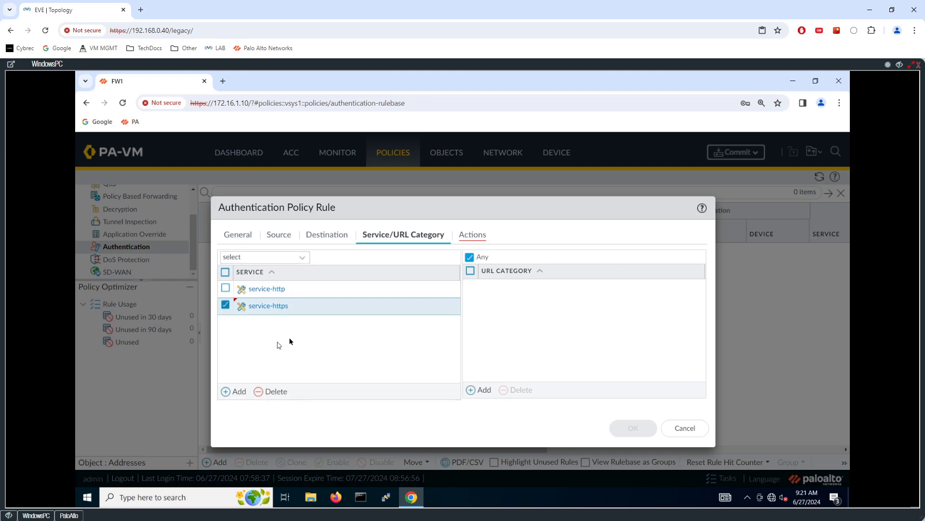
{"action": "left_click", "coordinate": [225, 305]}
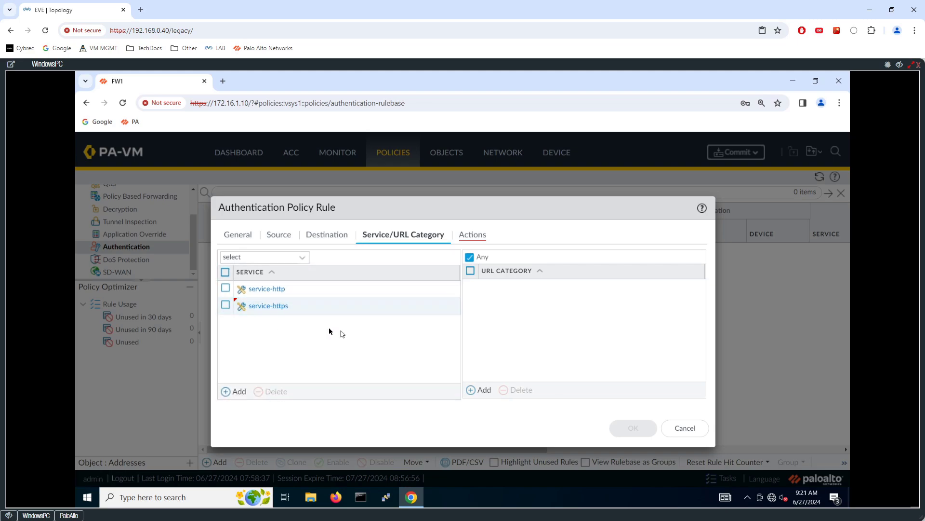
Set Authentication Enforcement to default-web-form and save the USERID-AUTHENTICATION rule
{"action": "left_click", "coordinate": [472, 234]}
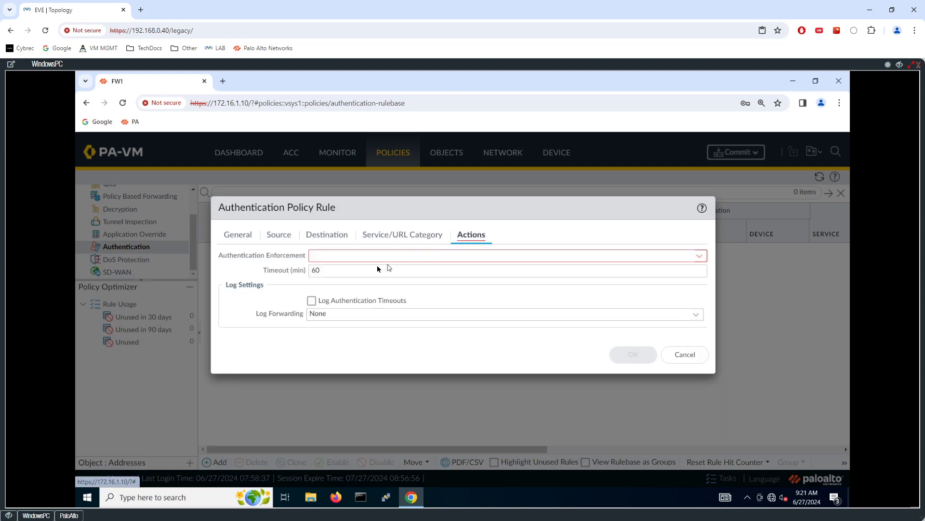
{"action": "left_click", "coordinate": [701, 260]}
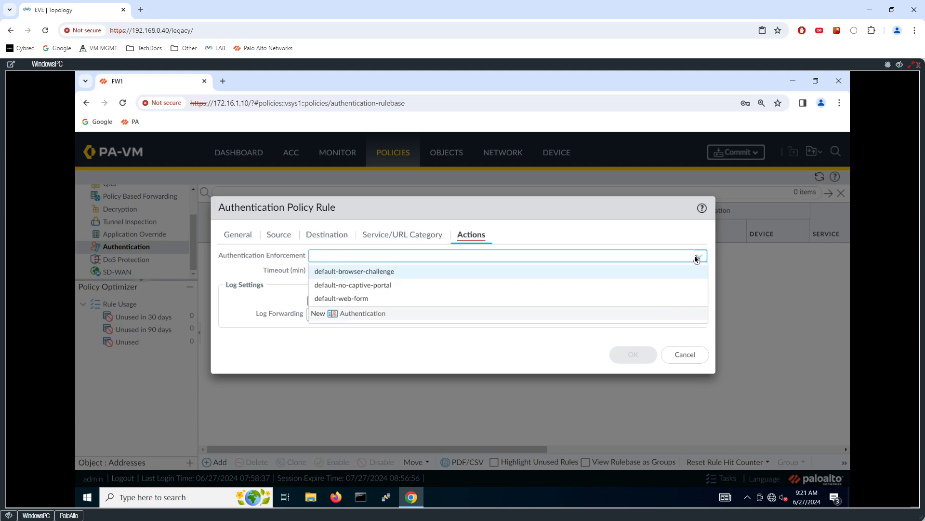
{"action": "left_click", "coordinate": [352, 299]}
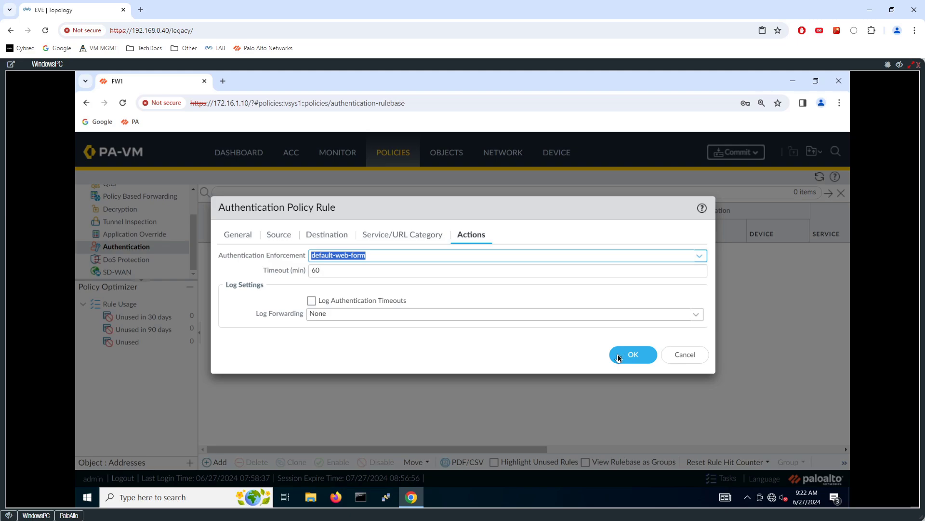
{"action": "left_click", "coordinate": [619, 358]}
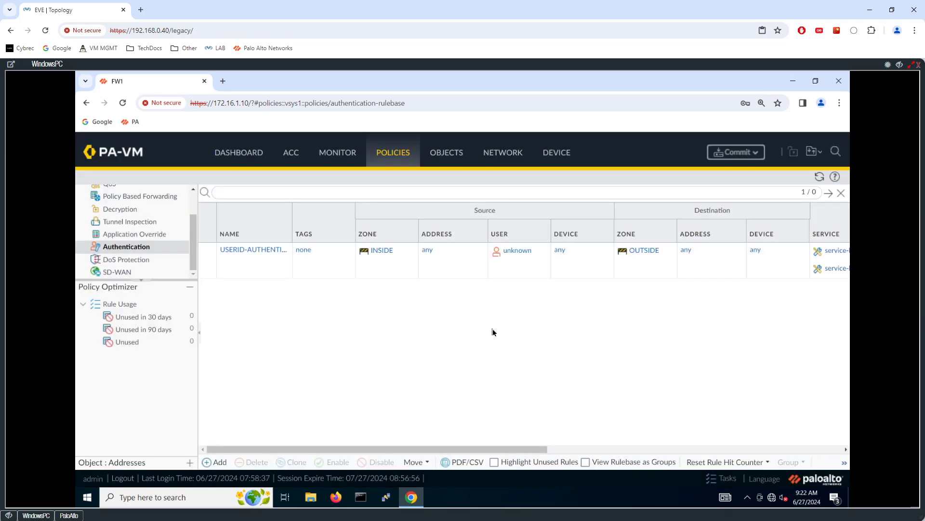
{"action": "left_click", "coordinate": [462, 154]}
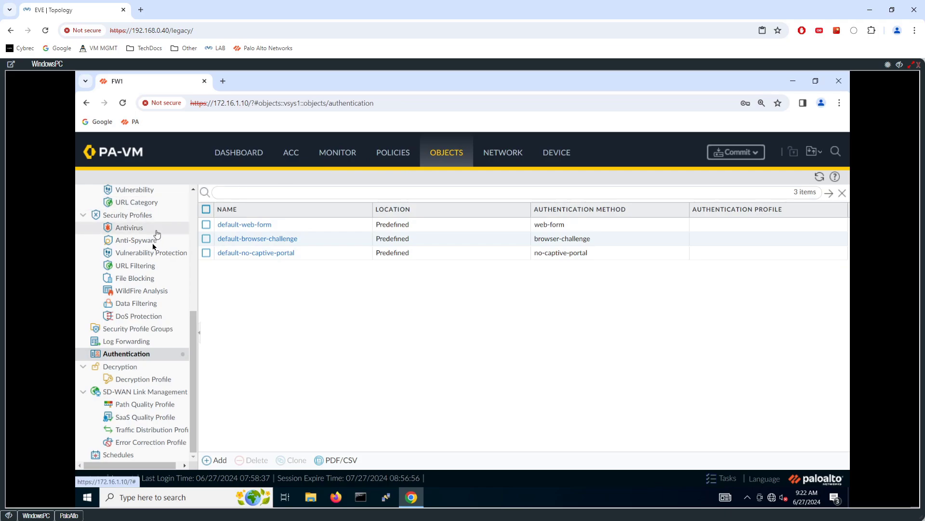
{"action": "scroll", "coordinate": [146, 262], "scroll_direction": "up", "scroll_amount": 5}
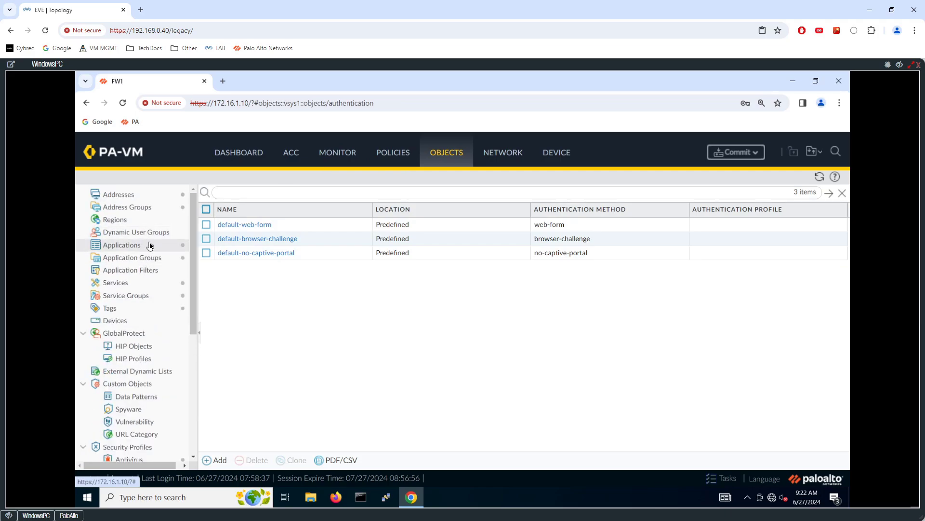
{"action": "scroll", "coordinate": [143, 238], "scroll_direction": "down", "scroll_amount": 1}
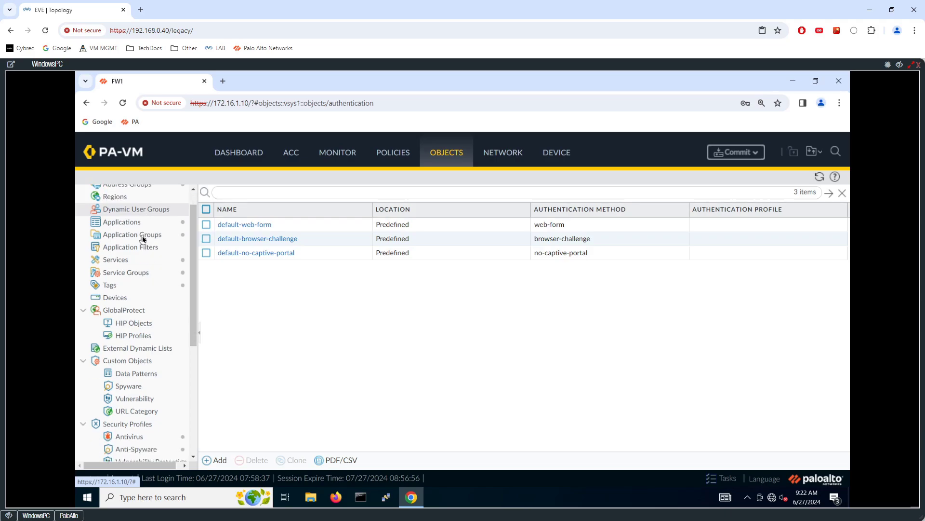
{"action": "scroll", "coordinate": [142, 239], "scroll_direction": "down", "scroll_amount": 9}
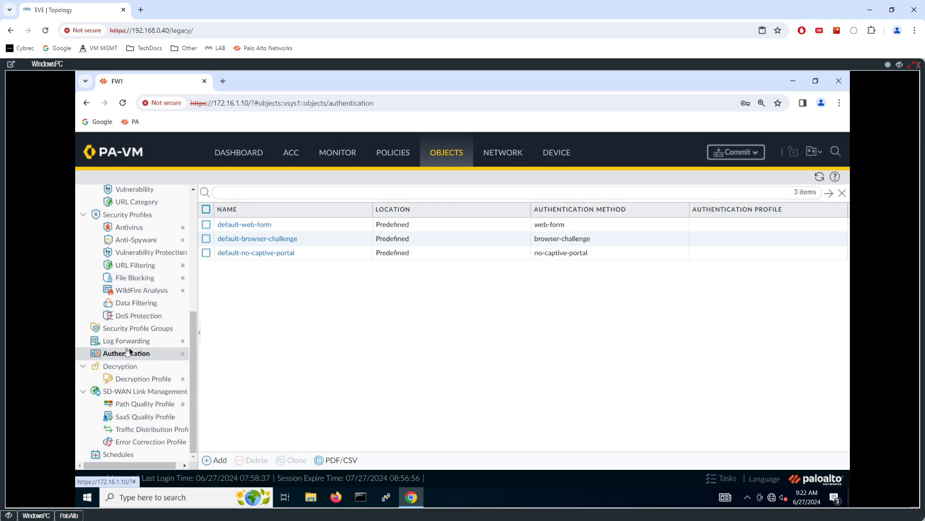
{"action": "left_click", "coordinate": [248, 225]}
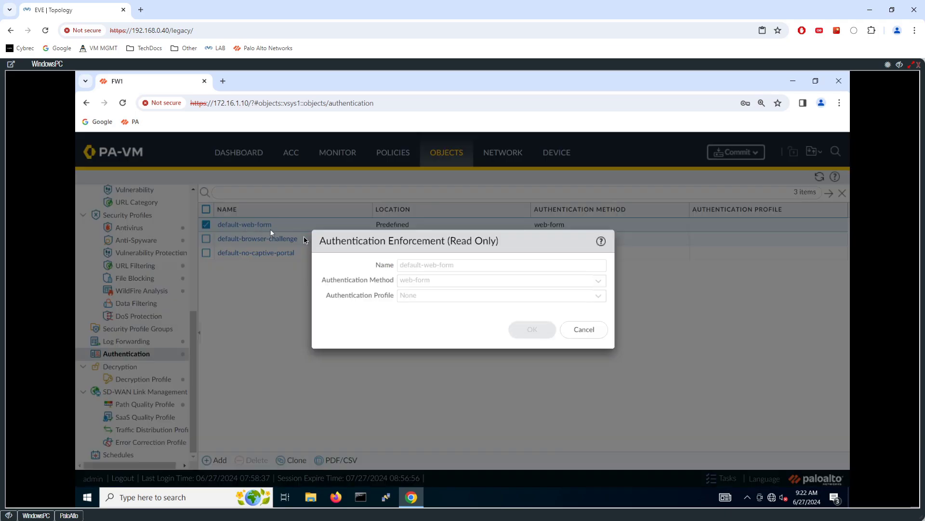
{"action": "left_click", "coordinate": [581, 338]}
{"action": "left_click", "coordinate": [215, 459]}
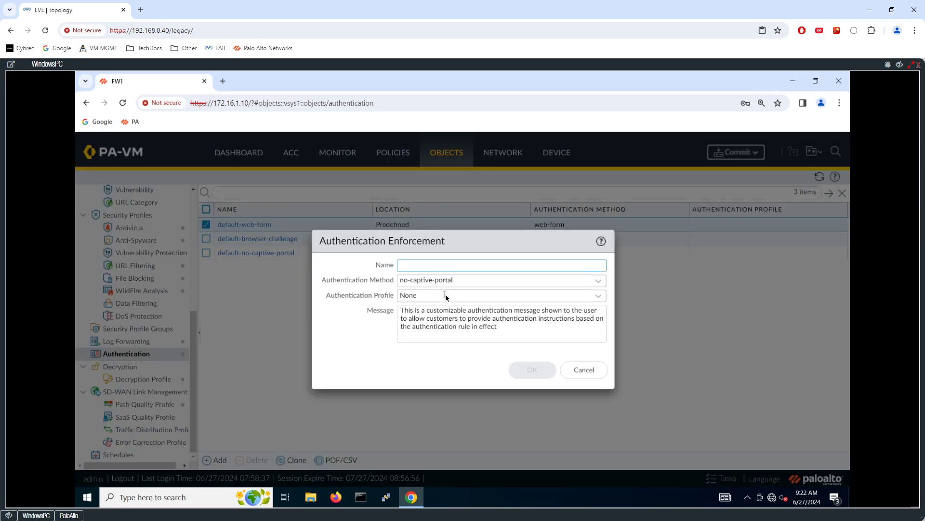
{"action": "left_click", "coordinate": [583, 370]}
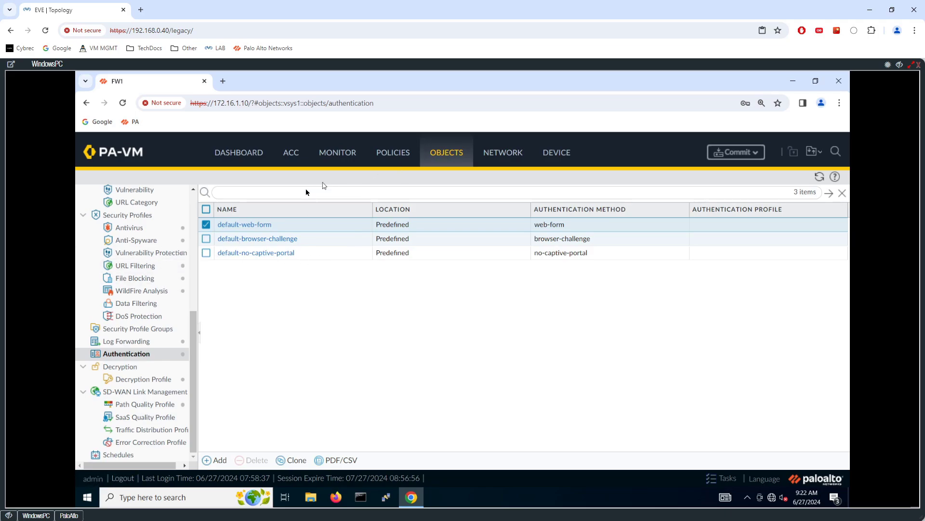
{"action": "left_click", "coordinate": [394, 154]}
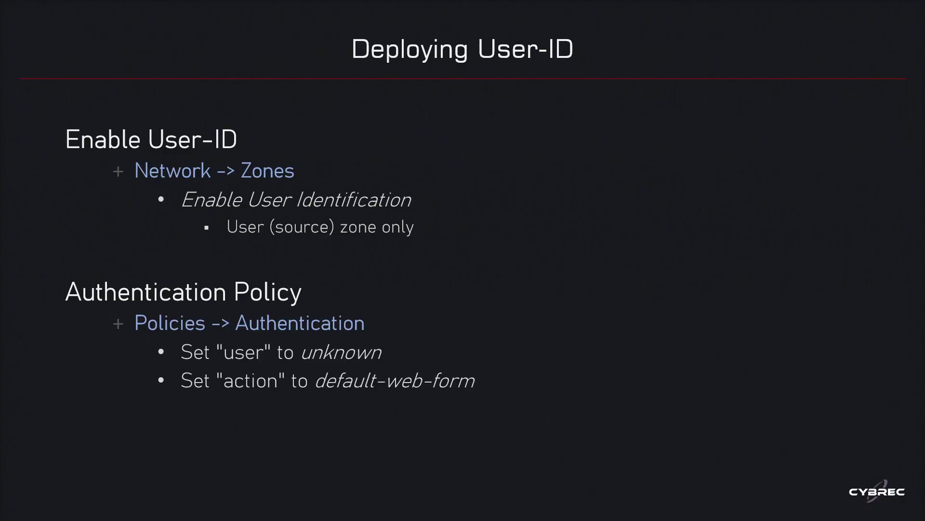
Advance the slides to reveal the Verification bullets: Monitor -> User-ID, Monitor -> Traffic, CLI ip-user-mapping
{"action": "key", "text": "Right"}
{"action": "key", "text": "Right"}
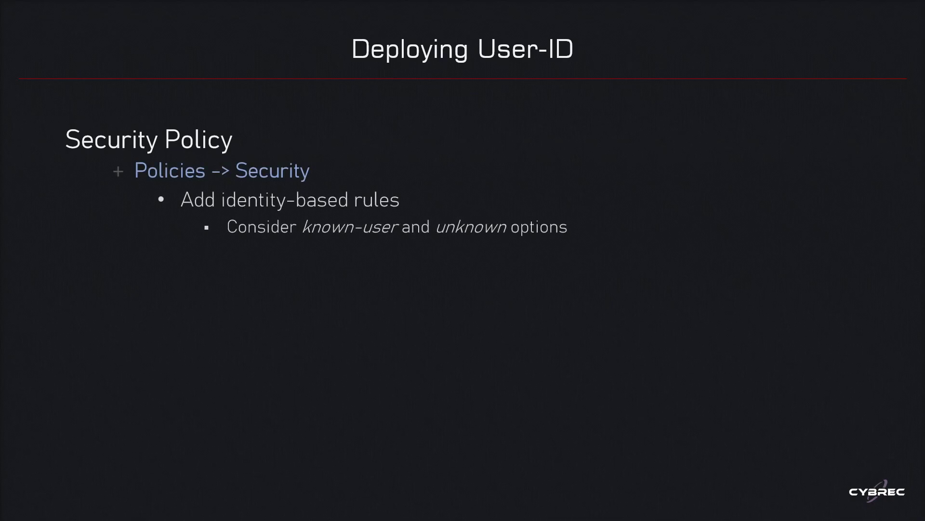
{"action": "key", "text": "Right"}
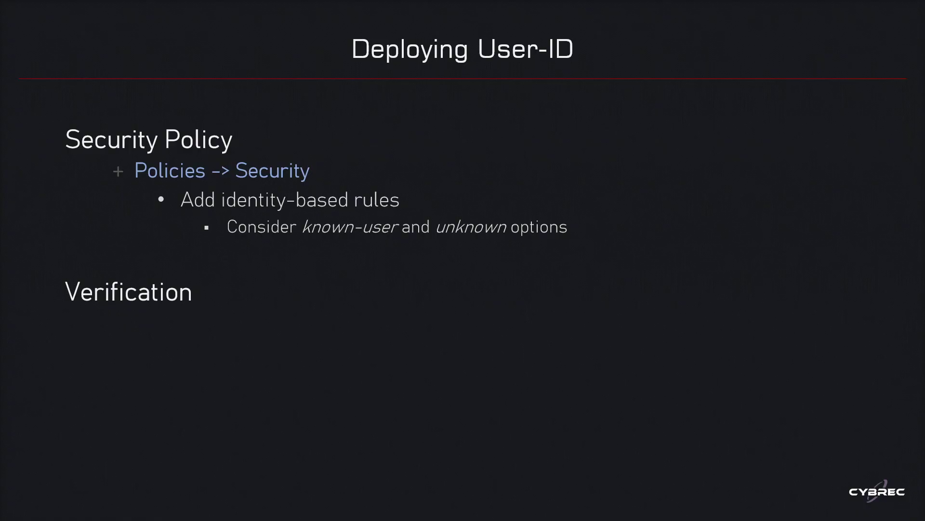
{"action": "key", "text": "Right"}
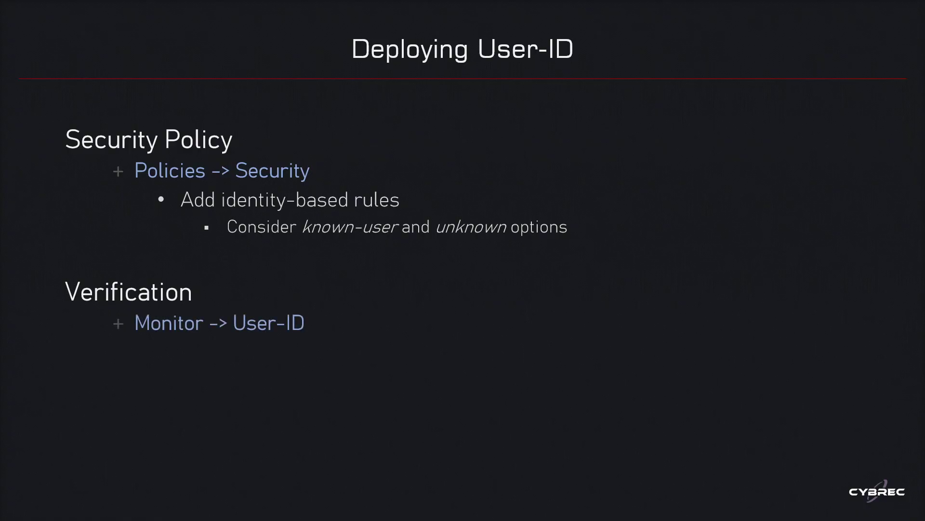
{"action": "key", "text": "Right"}
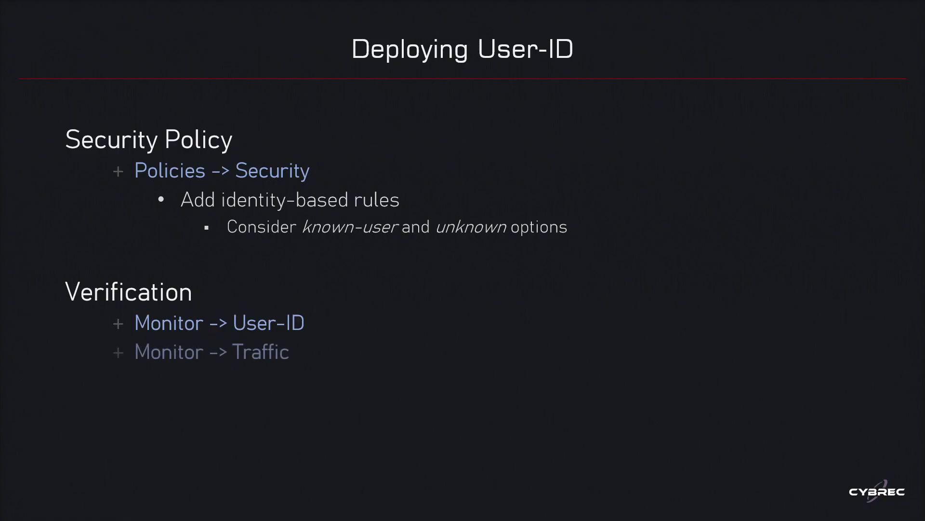
{"action": "key", "text": "Right"}
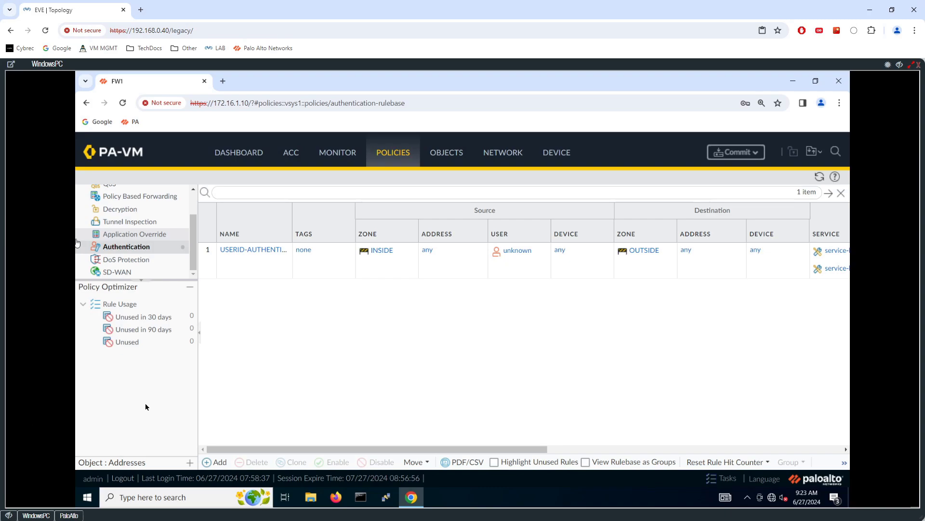
Scroll the policy list up to reach the Security rulebase with its six rules
{"action": "scroll", "coordinate": [161, 227], "scroll_direction": "up", "scroll_amount": 3}
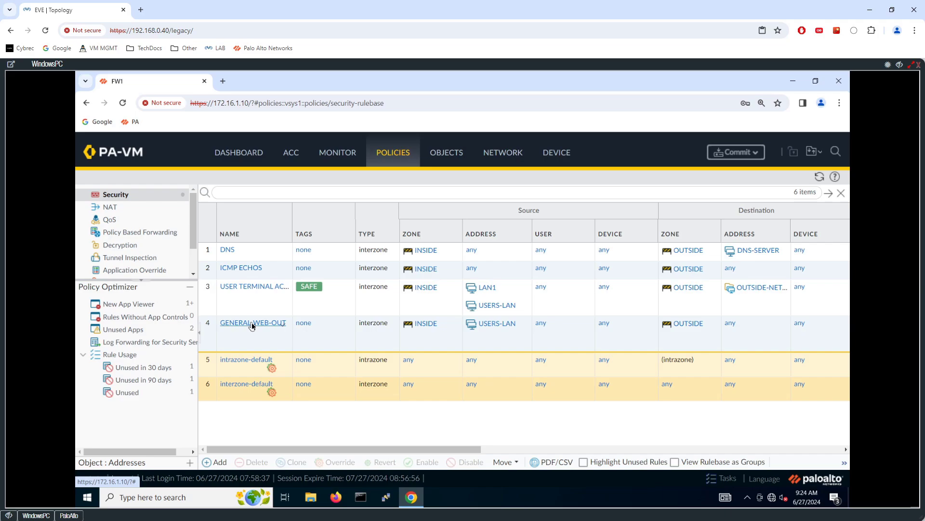
Restrict Security rule 3 to source user cybrec\it, then open GENERAL-WEB-OUT for editing
{"action": "double_click", "coordinate": [269, 296]}
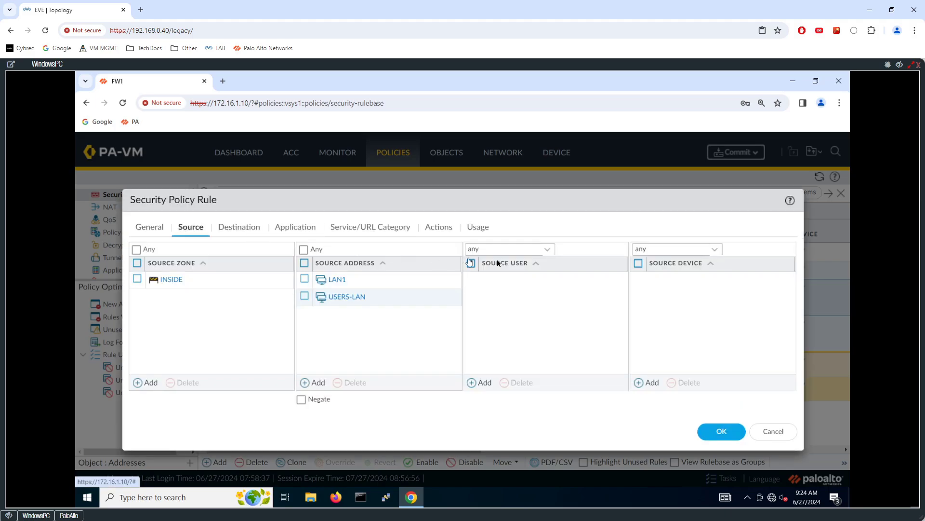
{"action": "left_click", "coordinate": [483, 383]}
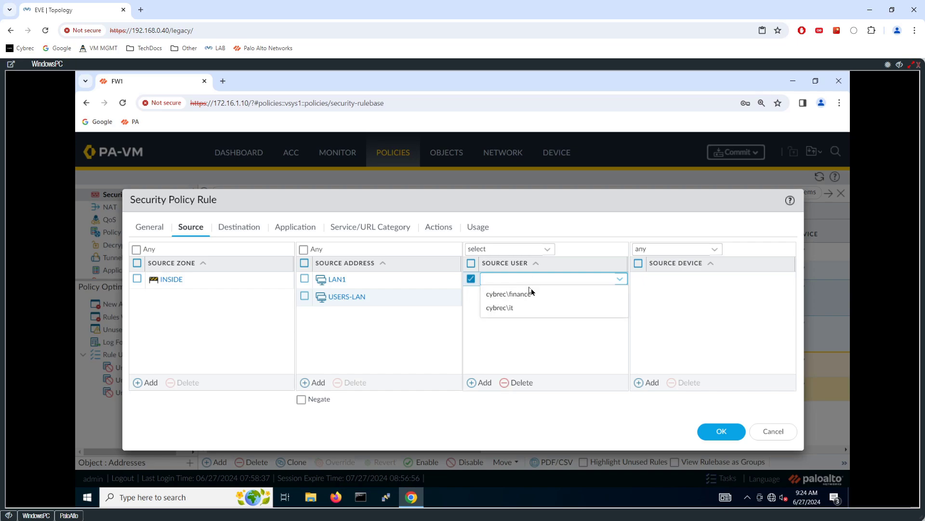
{"action": "left_click", "coordinate": [511, 308]}
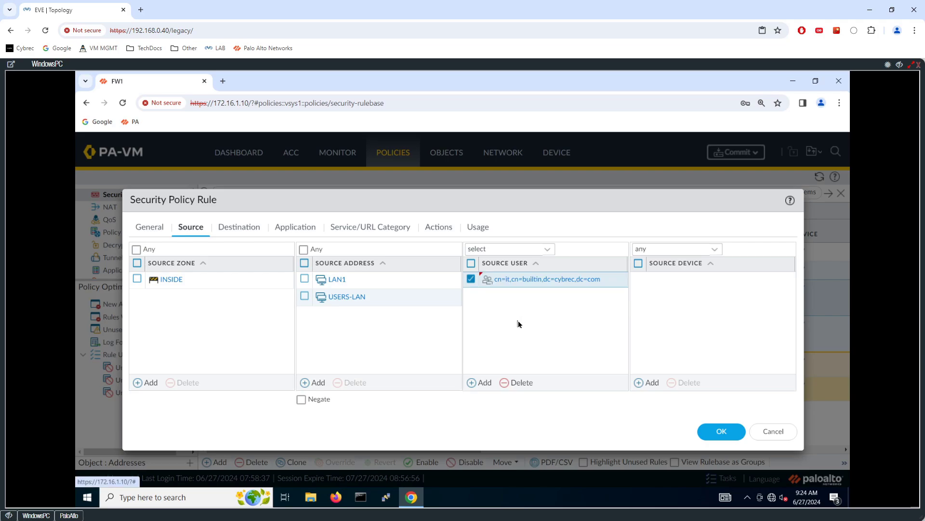
{"action": "left_click", "coordinate": [721, 431]}
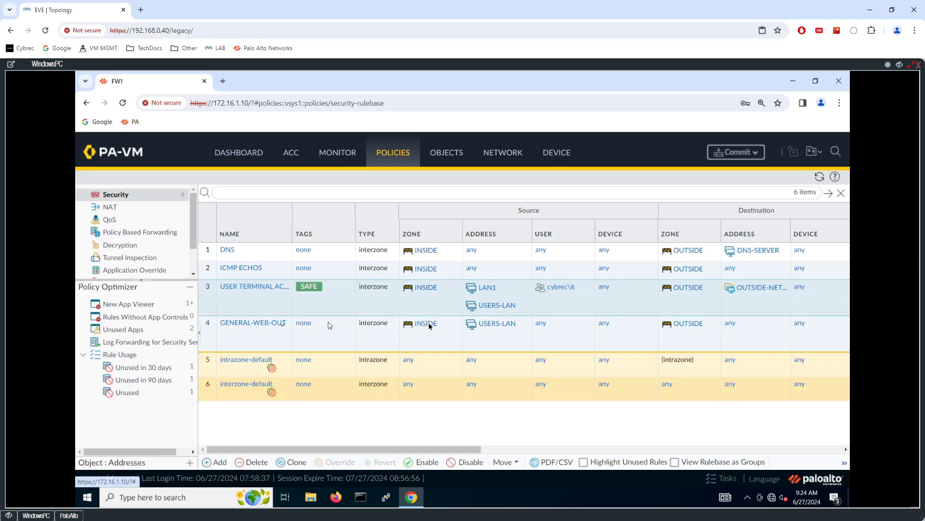
{"action": "left_click", "coordinate": [260, 324]}
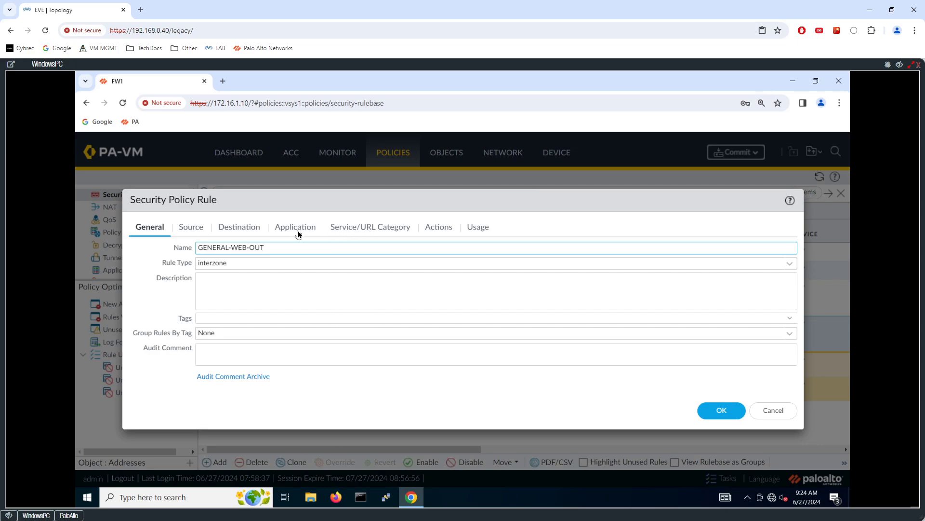
Add source users cybrec\it and cybrec\finance to GENERAL-WEB-OUT, save, and commit the configuration
{"action": "left_click", "coordinate": [197, 228]}
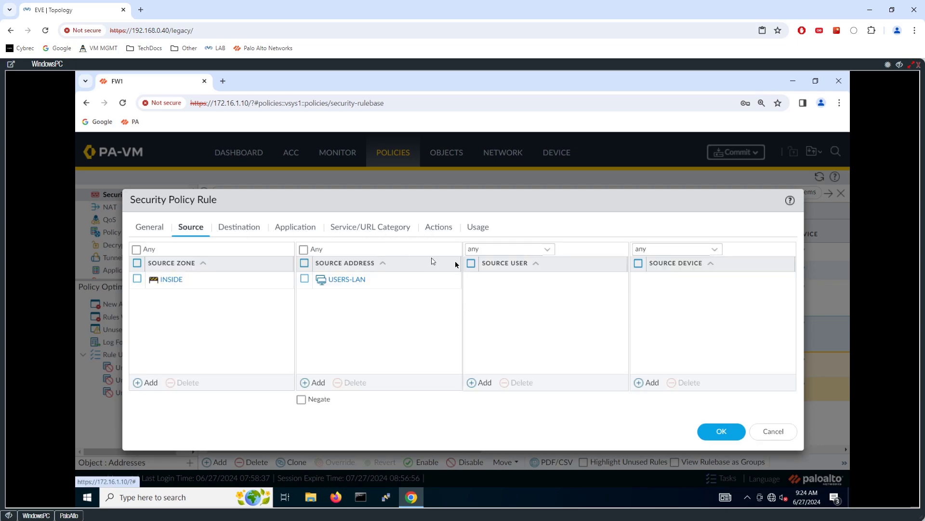
{"action": "left_click", "coordinate": [482, 384]}
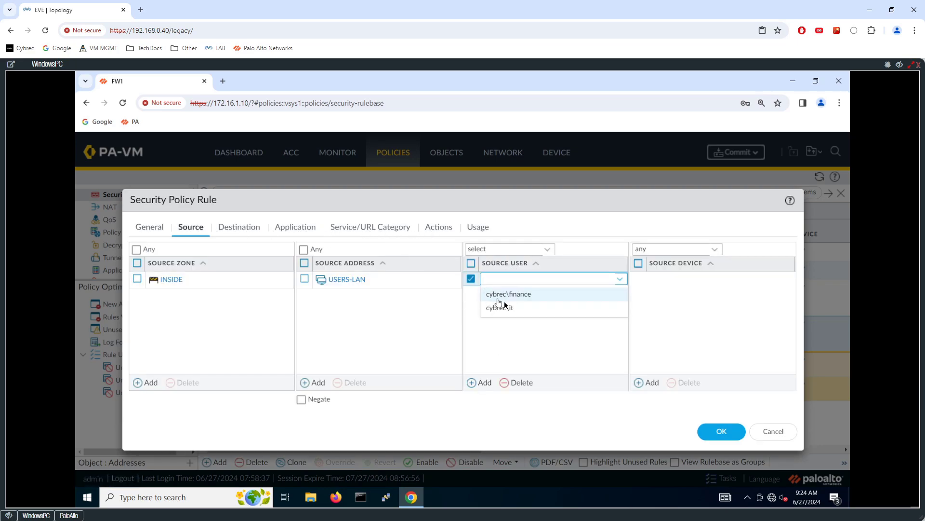
{"action": "left_click", "coordinate": [501, 308]}
{"action": "left_click", "coordinate": [483, 382]}
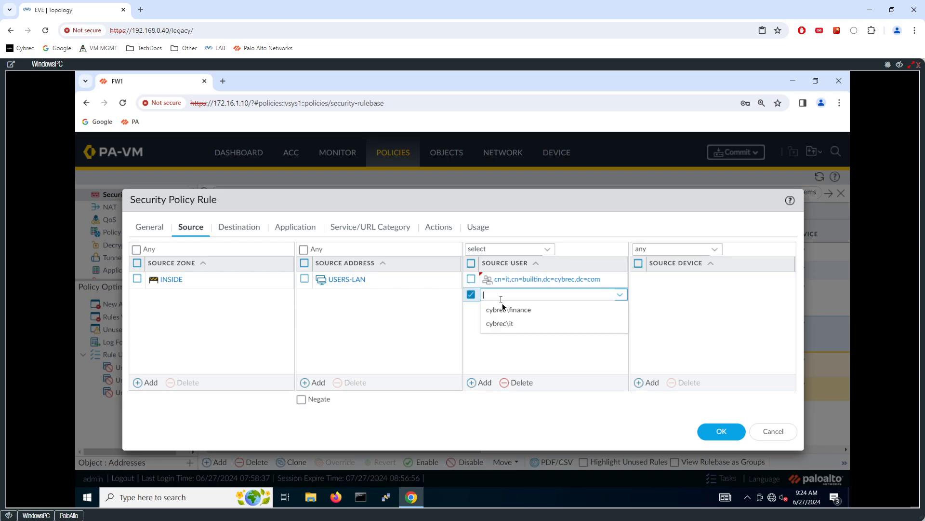
{"action": "left_click", "coordinate": [504, 308]}
{"action": "left_click", "coordinate": [725, 432]}
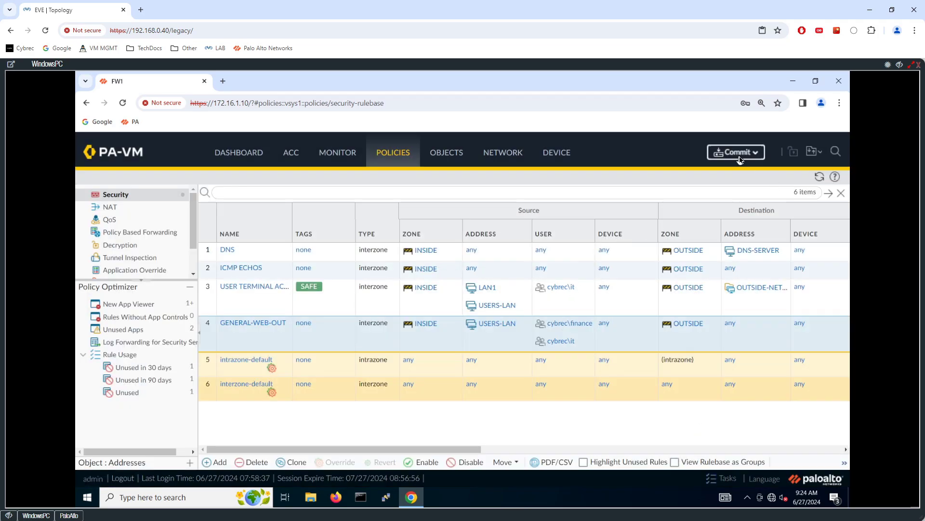
{"action": "left_click", "coordinate": [734, 152]}
{"action": "left_click", "coordinate": [572, 464]}
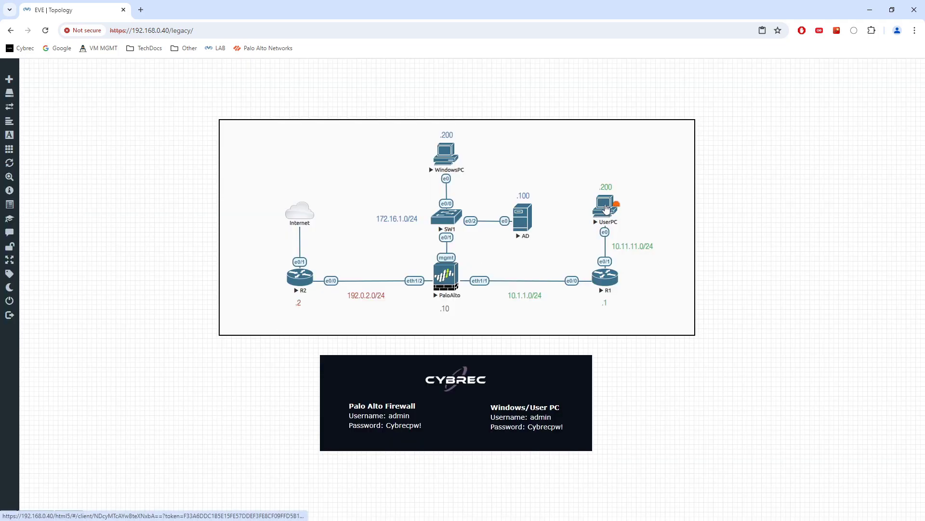
Open the UserPC console full-page, then return to the lab topology map
{"action": "left_click", "coordinate": [605, 206]}
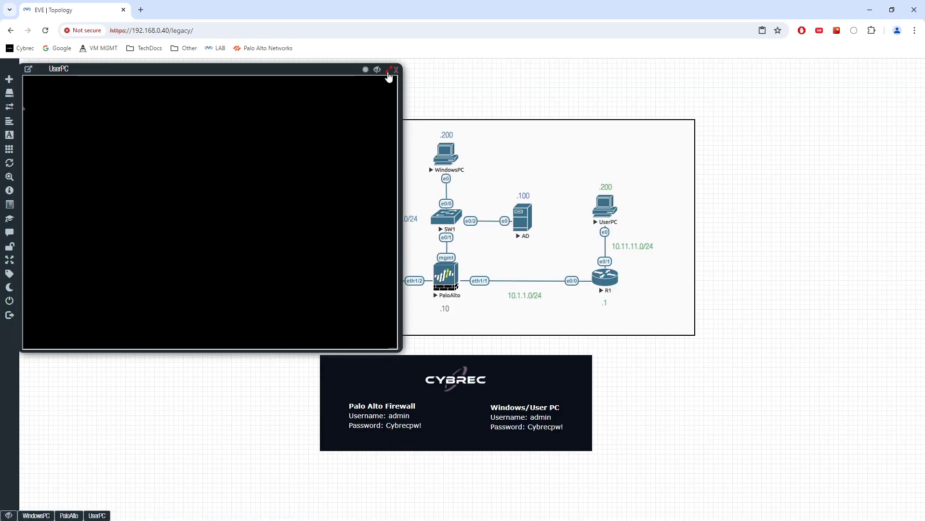
{"action": "left_click", "coordinate": [389, 69]}
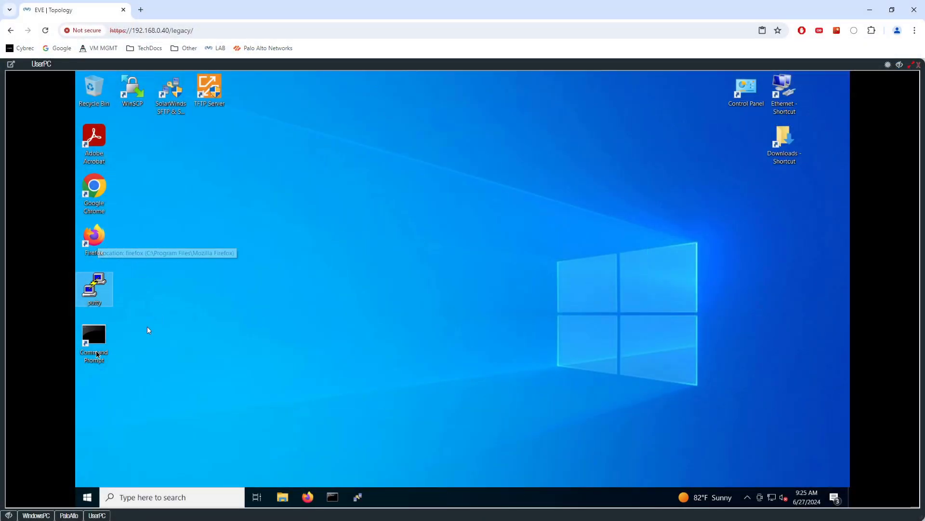
{"action": "left_click", "coordinate": [9, 515]}
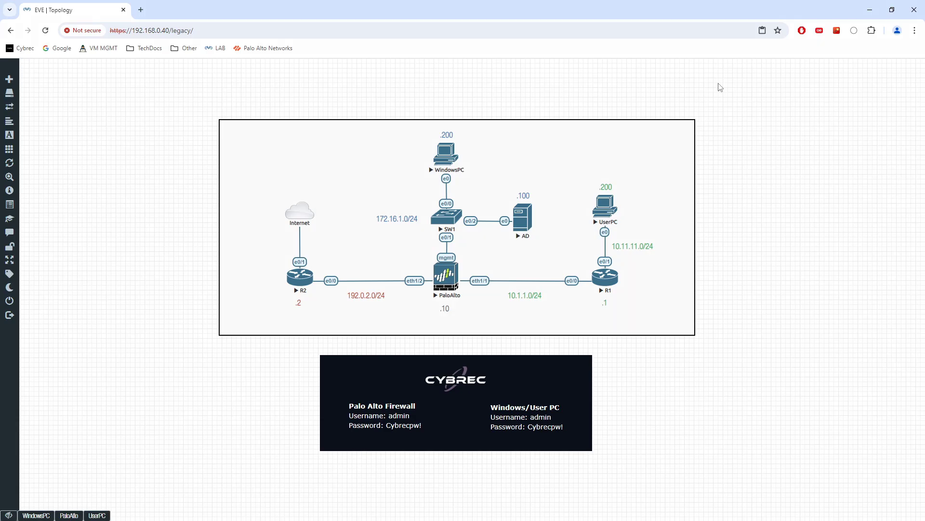
{"action": "key", "text": "ctrl+shift+3"}
{"action": "left_click_drag", "start_coordinate": [598, 143], "coordinate": [602, 146]}
{"action": "mouse_move", "coordinate": [608, 139]}
{"action": "left_mouse_down"}
{"action": "mouse_move", "coordinate": [685, 126]}
{"action": "mouse_move", "coordinate": [666, 137]}
{"action": "left_mouse_up"}
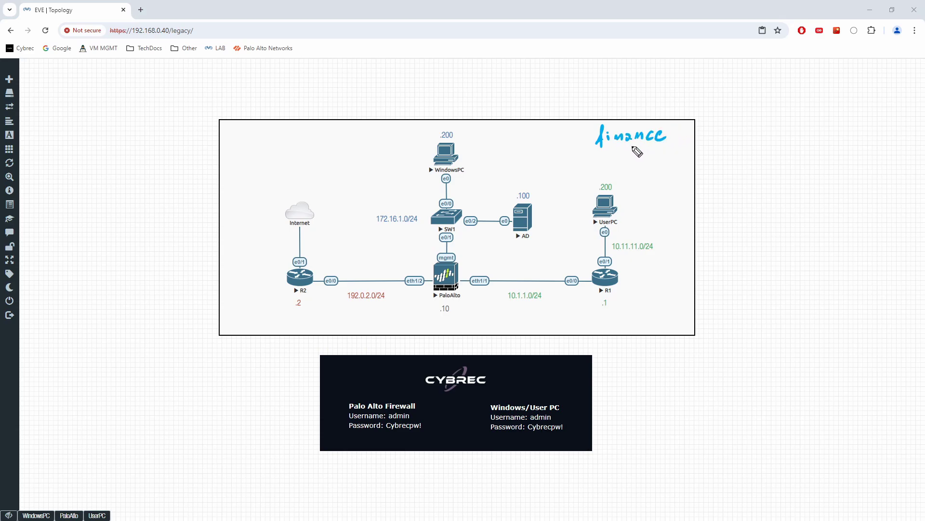
{"action": "mouse_move", "coordinate": [597, 144]}
{"action": "left_mouse_down"}
{"action": "mouse_move", "coordinate": [680, 130]}
{"action": "mouse_move", "coordinate": [646, 169]}
{"action": "left_mouse_up"}
{"action": "left_click_drag", "start_coordinate": [643, 163], "coordinate": [654, 161]}
{"action": "left_click_drag", "start_coordinate": [658, 162], "coordinate": [738, 152]}
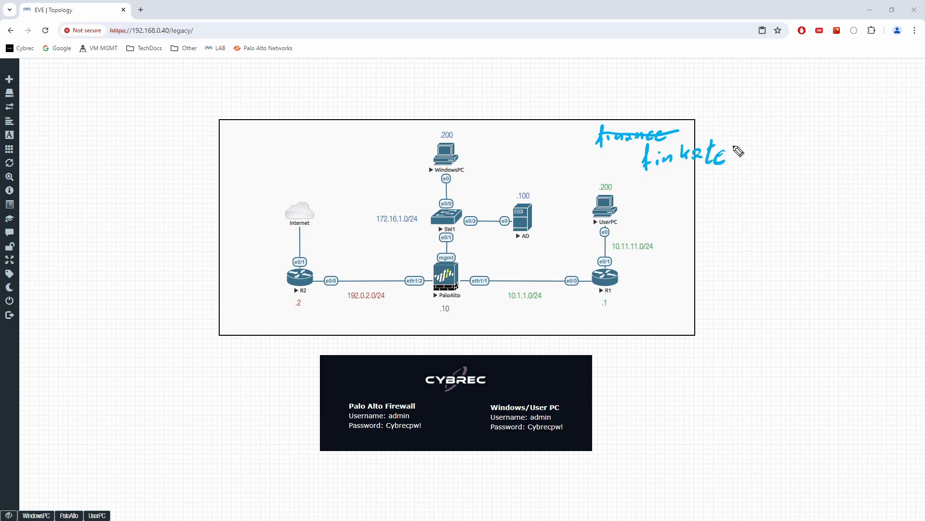
{"action": "mouse_move", "coordinate": [636, 163]}
{"action": "left_mouse_down"}
{"action": "mouse_move", "coordinate": [609, 230]}
{"action": "mouse_move", "coordinate": [497, 310]}
{"action": "mouse_move", "coordinate": [282, 325]}
{"action": "mouse_move", "coordinate": [271, 231]}
{"action": "mouse_move", "coordinate": [287, 235]}
{"action": "left_mouse_up"}
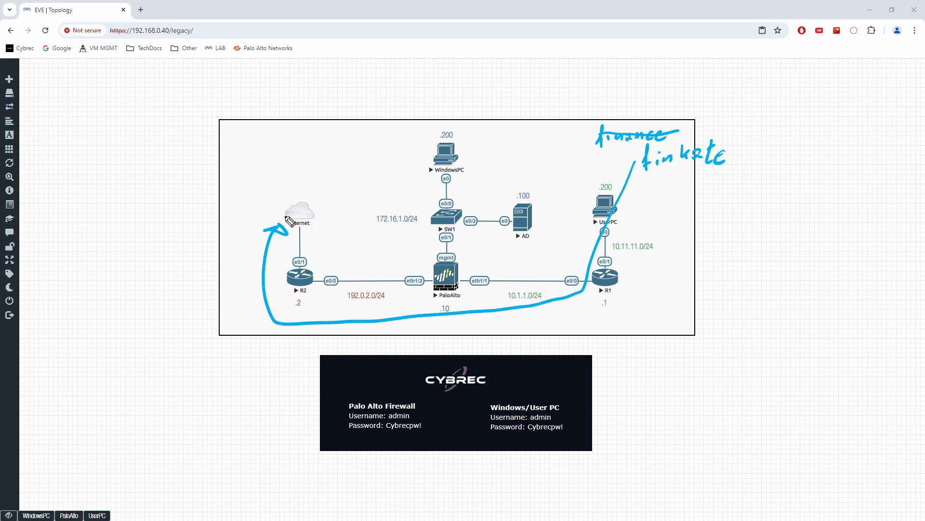
{"action": "mouse_move", "coordinate": [226, 248]}
{"action": "left_mouse_down"}
{"action": "mouse_move", "coordinate": [245, 258]}
{"action": "mouse_move", "coordinate": [262, 241]}
{"action": "left_mouse_up"}
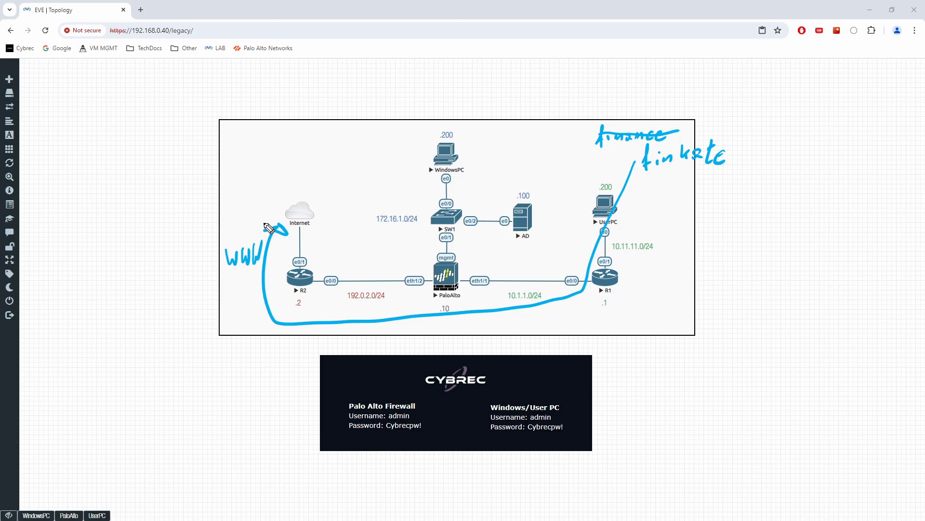
{"action": "mouse_move", "coordinate": [666, 195]}
{"action": "left_mouse_down"}
{"action": "mouse_move", "coordinate": [657, 207]}
{"action": "mouse_move", "coordinate": [675, 207]}
{"action": "left_mouse_up"}
{"action": "mouse_move", "coordinate": [686, 196]}
{"action": "left_mouse_down"}
{"action": "mouse_move", "coordinate": [685, 207]}
{"action": "mouse_move", "coordinate": [693, 200]}
{"action": "left_mouse_up"}
{"action": "mouse_move", "coordinate": [698, 194]}
{"action": "left_mouse_down"}
{"action": "mouse_move", "coordinate": [695, 210]}
{"action": "mouse_move", "coordinate": [739, 194]}
{"action": "left_mouse_up"}
{"action": "mouse_move", "coordinate": [733, 195]}
{"action": "left_mouse_down"}
{"action": "mouse_move", "coordinate": [730, 208]}
{"action": "mouse_move", "coordinate": [819, 204]}
{"action": "mouse_move", "coordinate": [810, 214]}
{"action": "left_mouse_up"}
{"action": "left_click_drag", "start_coordinate": [653, 202], "coordinate": [822, 206]}
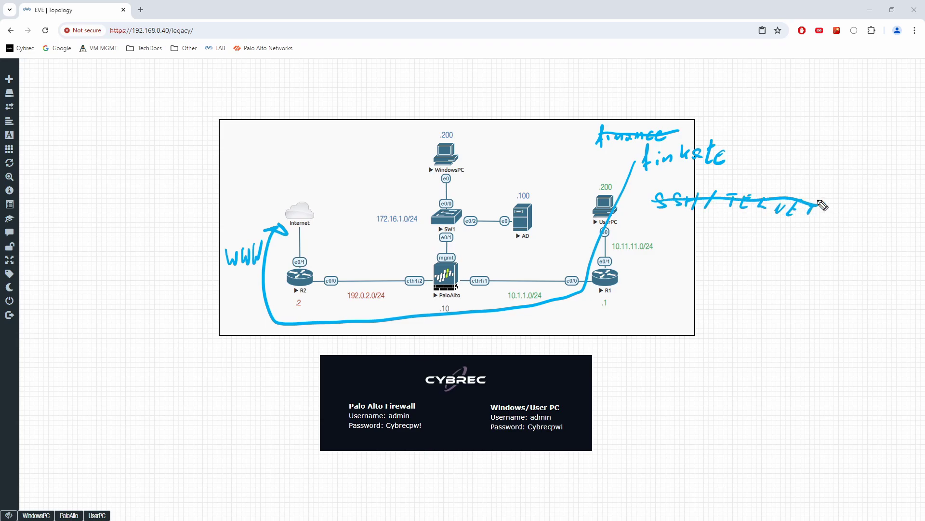
{"action": "key", "text": "p"}
{"action": "mouse_move", "coordinate": [720, 243]}
{"action": "left_mouse_down"}
{"action": "mouse_move", "coordinate": [718, 256]}
{"action": "mouse_move", "coordinate": [728, 256]}
{"action": "mouse_move", "coordinate": [736, 239]}
{"action": "left_mouse_up"}
{"action": "left_click", "coordinate": [721, 233]}
{"action": "mouse_move", "coordinate": [750, 245]}
{"action": "left_mouse_down"}
{"action": "mouse_move", "coordinate": [747, 255]}
{"action": "mouse_move", "coordinate": [788, 260]}
{"action": "left_mouse_up"}
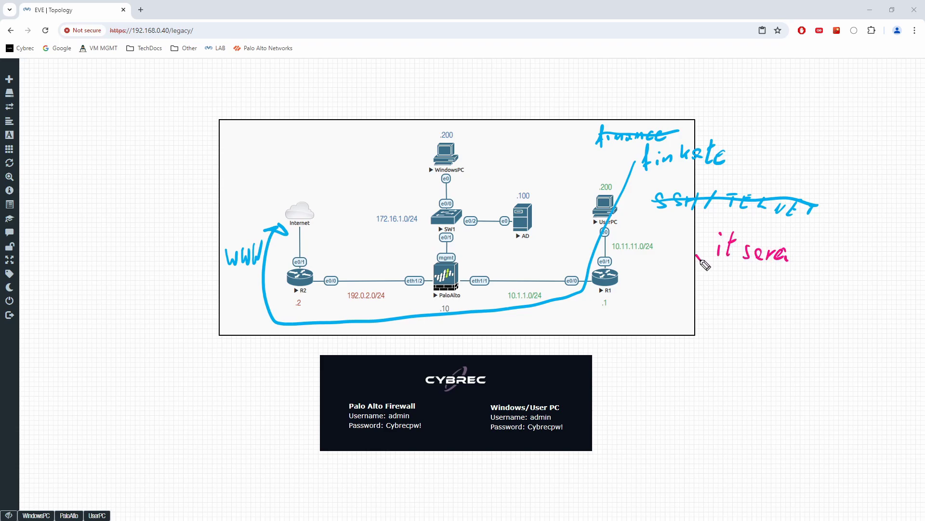
{"action": "mouse_move", "coordinate": [700, 259]}
{"action": "left_mouse_down"}
{"action": "mouse_move", "coordinate": [549, 332]}
{"action": "mouse_move", "coordinate": [231, 345]}
{"action": "mouse_move", "coordinate": [225, 285]}
{"action": "mouse_move", "coordinate": [239, 281]}
{"action": "left_mouse_up"}
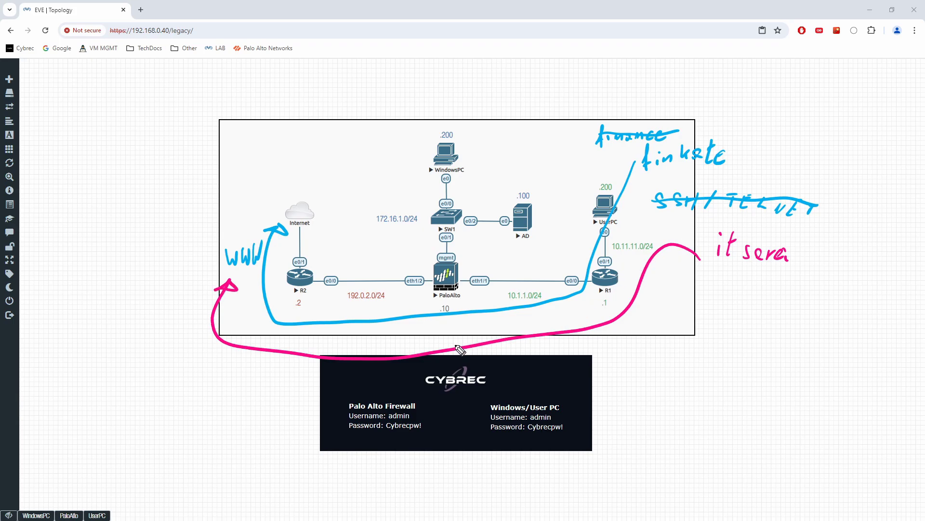
{"action": "mouse_move", "coordinate": [399, 358]}
{"action": "left_mouse_down"}
{"action": "mouse_move", "coordinate": [319, 266]}
{"action": "mouse_move", "coordinate": [333, 269]}
{"action": "left_mouse_up"}
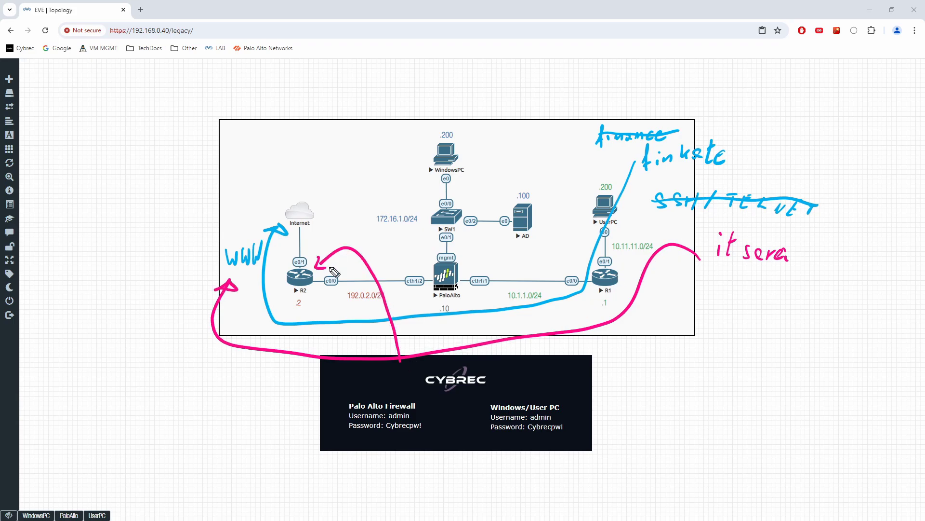
{"action": "mouse_move", "coordinate": [378, 229]}
{"action": "left_mouse_down"}
{"action": "mouse_move", "coordinate": [371, 243]}
{"action": "mouse_move", "coordinate": [393, 244]}
{"action": "left_mouse_up"}
{"action": "left_click_drag", "start_coordinate": [391, 237], "coordinate": [401, 236]}
{"action": "mouse_move", "coordinate": [400, 231]}
{"action": "left_mouse_down"}
{"action": "mouse_move", "coordinate": [399, 246]}
{"action": "mouse_move", "coordinate": [431, 231]}
{"action": "left_mouse_up"}
{"action": "mouse_move", "coordinate": [424, 232]}
{"action": "left_mouse_down"}
{"action": "mouse_move", "coordinate": [423, 245]}
{"action": "mouse_move", "coordinate": [453, 246]}
{"action": "mouse_move", "coordinate": [478, 232]}
{"action": "mouse_move", "coordinate": [470, 247]}
{"action": "mouse_move", "coordinate": [488, 247]}
{"action": "mouse_move", "coordinate": [501, 231]}
{"action": "left_mouse_up"}
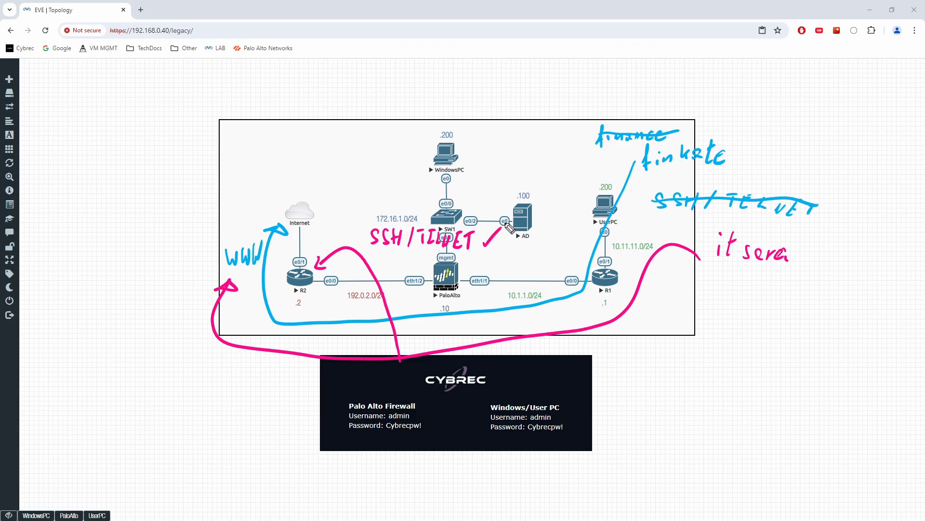
{"action": "key", "text": "Escape"}
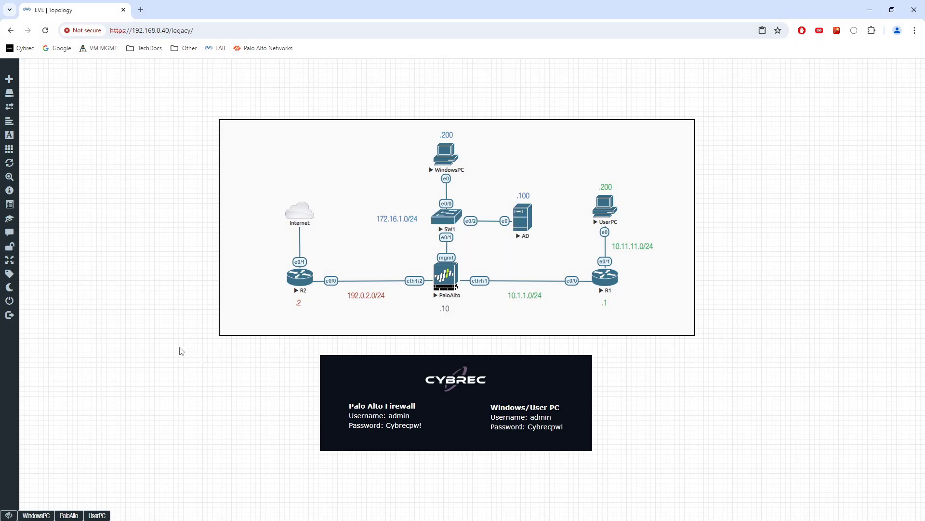
Dismiss the commit status results and switch to the UserPC desktop
{"action": "left_click", "coordinate": [29, 514]}
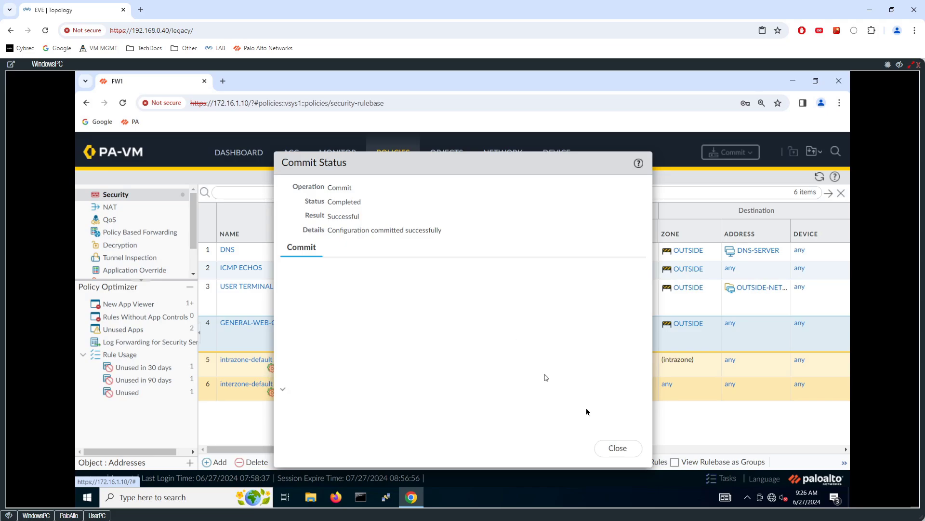
{"action": "left_click", "coordinate": [617, 448]}
{"action": "left_click", "coordinate": [97, 515]}
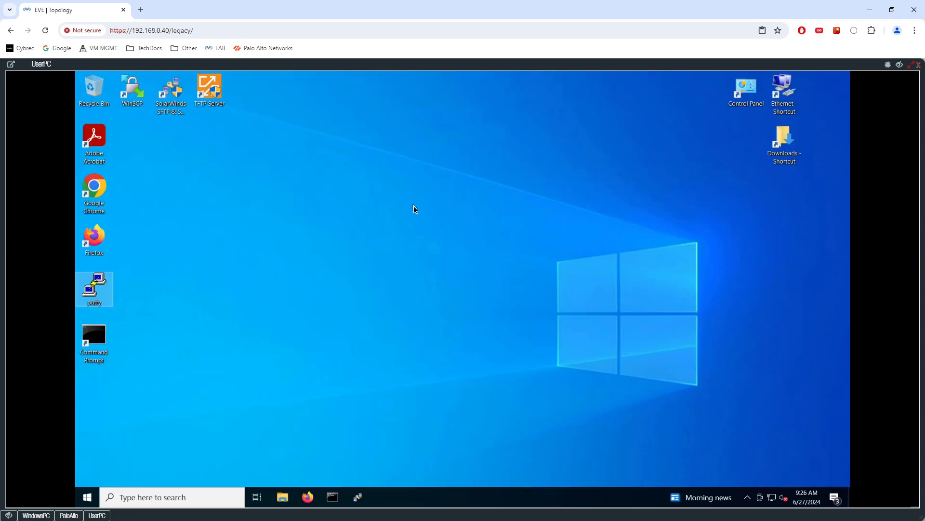
Launch Firefox on UserPC and open the network login page from the captive-portal notification
{"action": "double_click", "coordinate": [94, 236]}
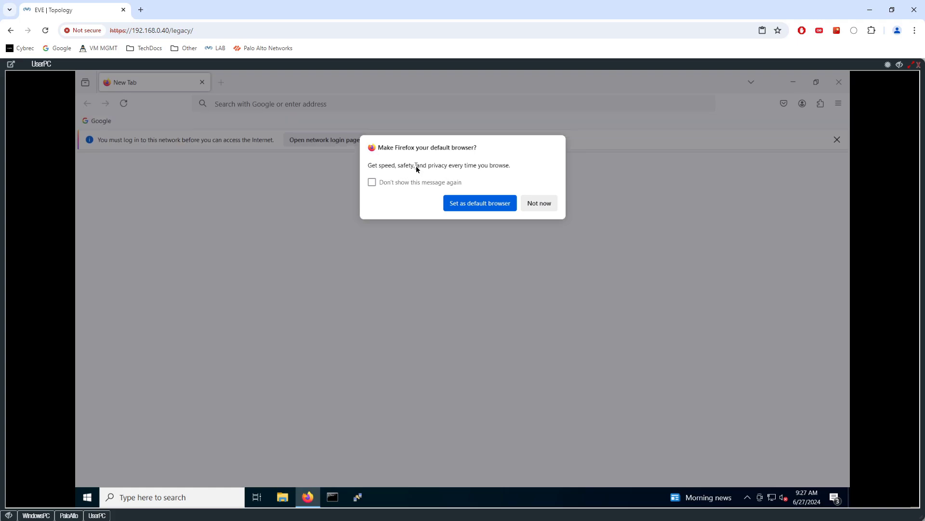
{"action": "left_click", "coordinate": [535, 204]}
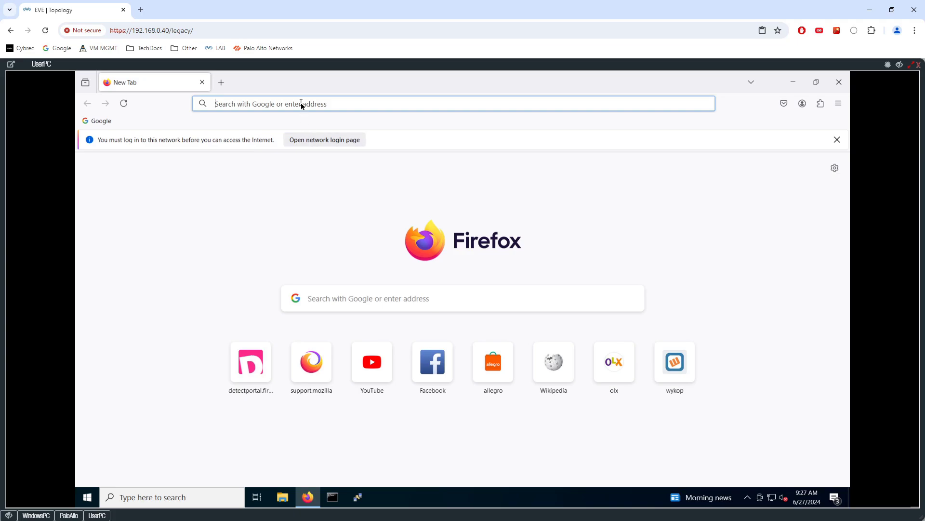
{"action": "left_click", "coordinate": [316, 104]}
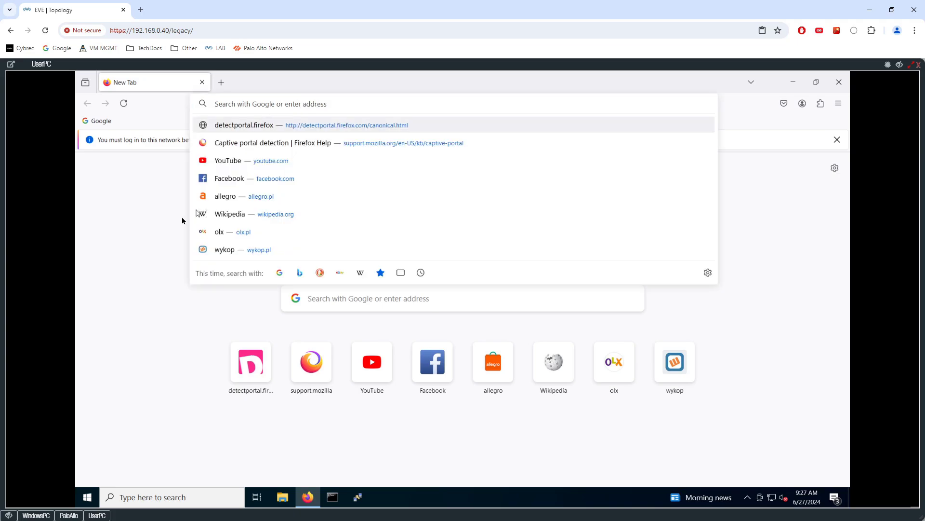
{"action": "key", "text": "Escape"}
{"action": "left_click", "coordinate": [341, 142]}
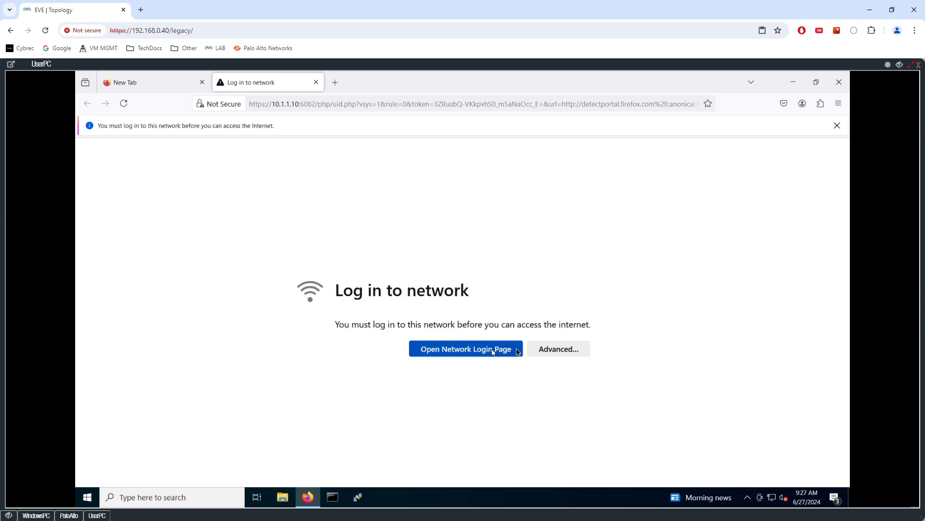
Get past the certificate warning and log in to the Authentication Portal with the user's credentials
{"action": "left_click", "coordinate": [555, 348]}
{"action": "scroll", "coordinate": [450, 237], "scroll_direction": "down", "scroll_amount": 2}
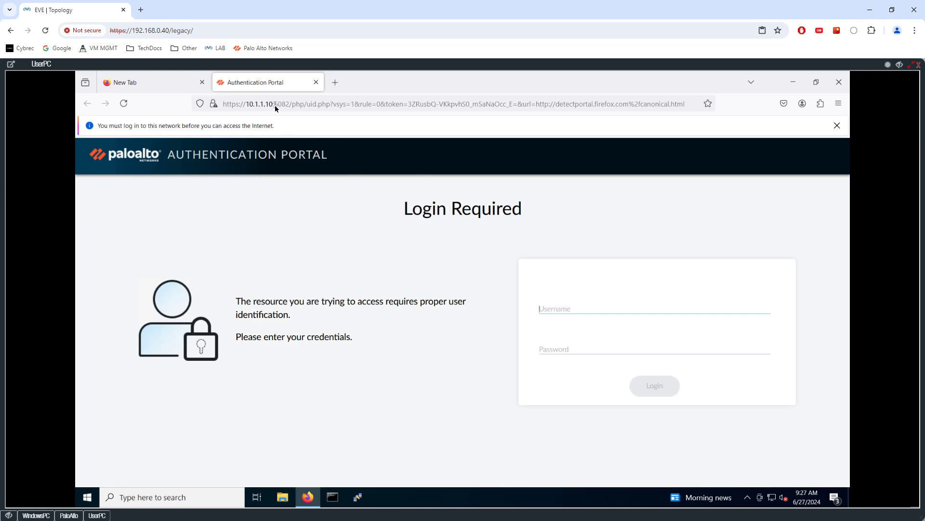
{"action": "left_click_drag", "start_coordinate": [274, 105], "coordinate": [245, 102]}
{"action": "left_click", "coordinate": [386, 370]}
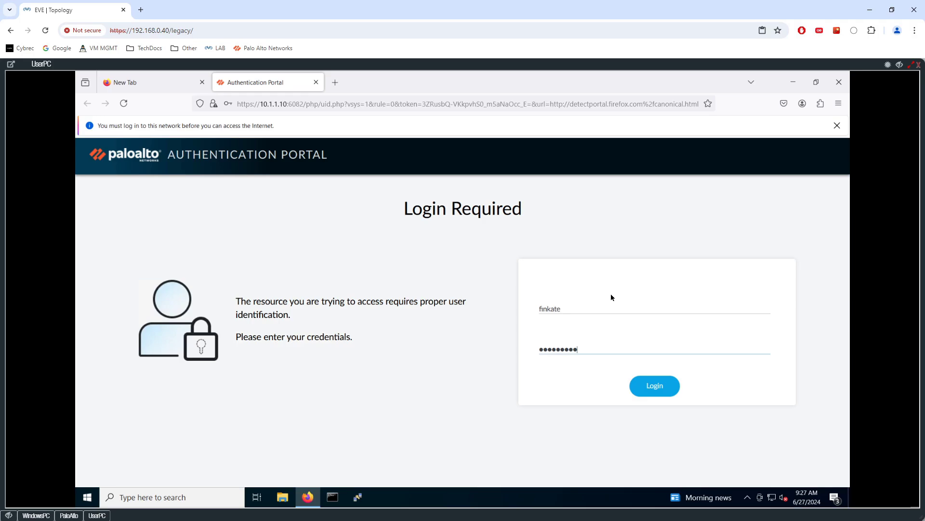
{"action": "left_click", "coordinate": [655, 387]}
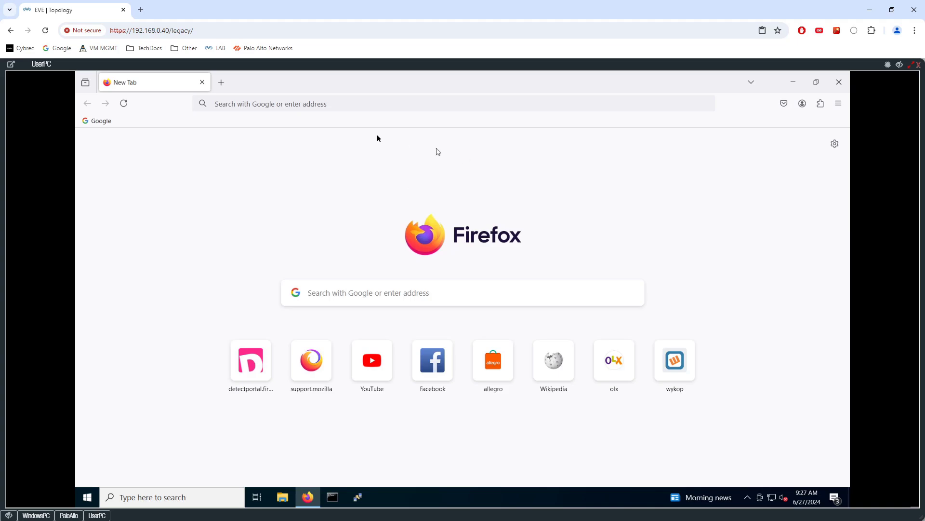
{"action": "left_click", "coordinate": [301, 104]}
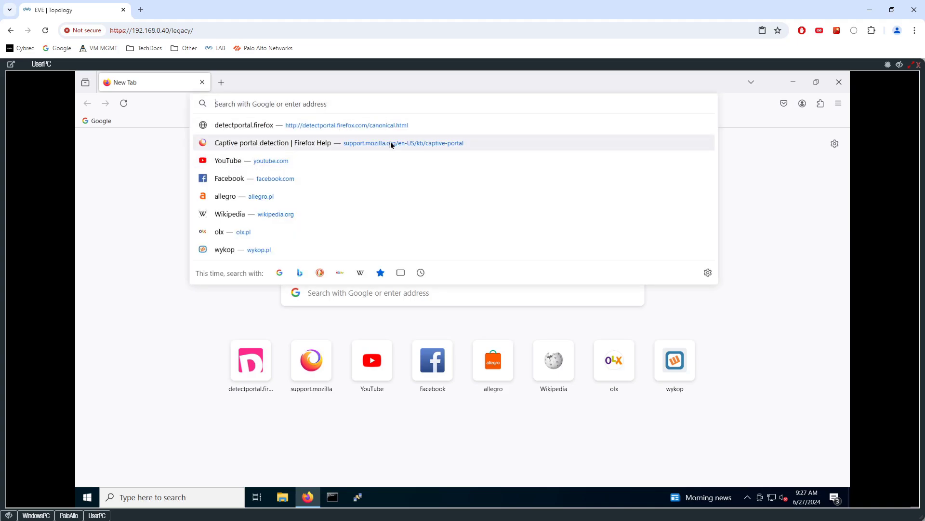
{"action": "type", "text": "cnn.c"}
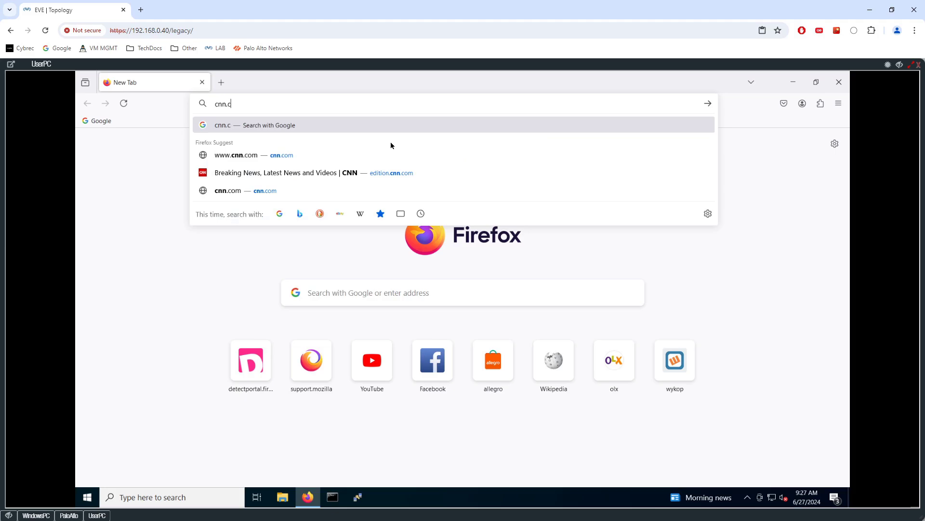
{"action": "type", "text": "om"}
{"action": "key", "text": "Home"}
{"action": "type", "text": "http"}
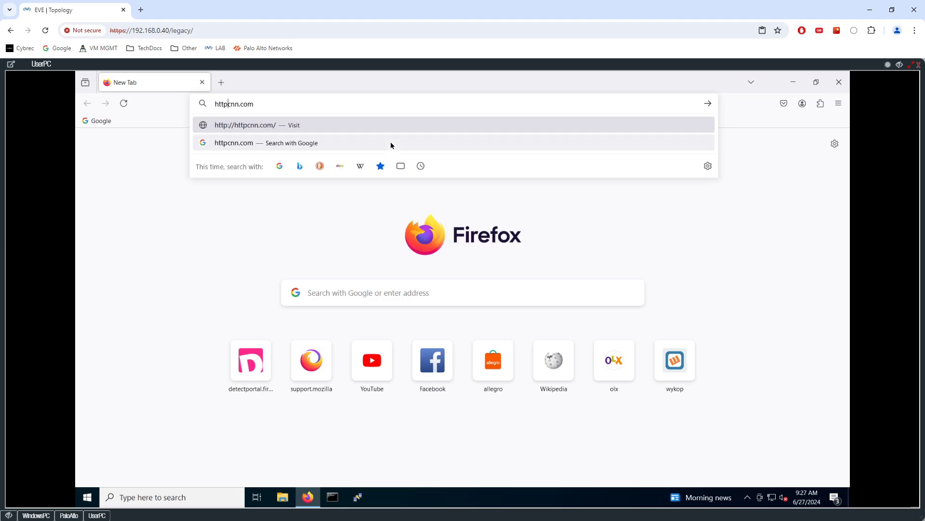
{"action": "type", "text": "s://"}
{"action": "key", "text": "Return"}
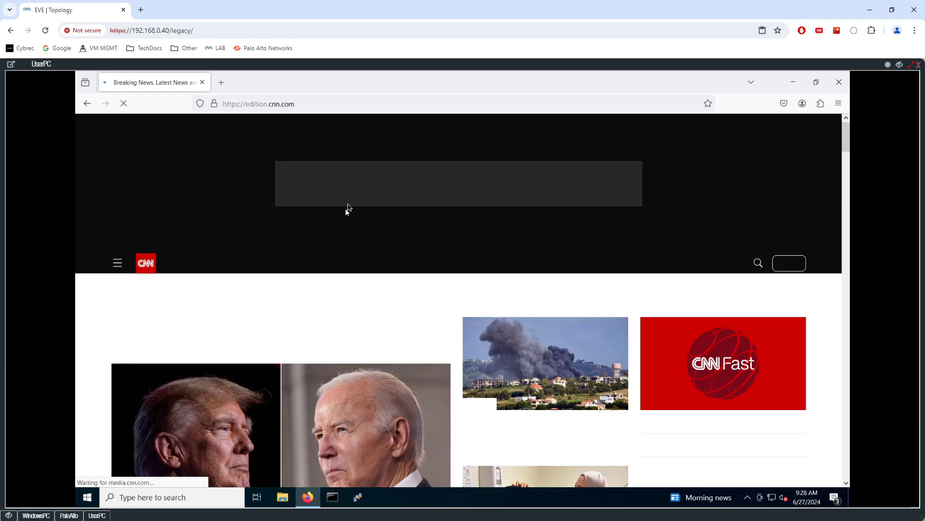
List all traffic logs without a filter, then check User-ID logs for 10.11.11.200's captive-portal logins
{"action": "left_click", "coordinate": [36, 514]}
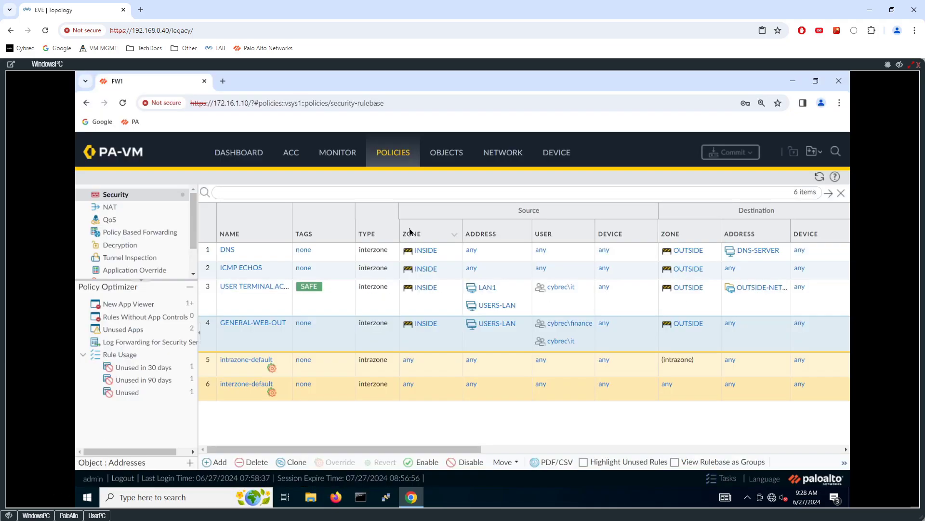
{"action": "left_click", "coordinate": [343, 154]}
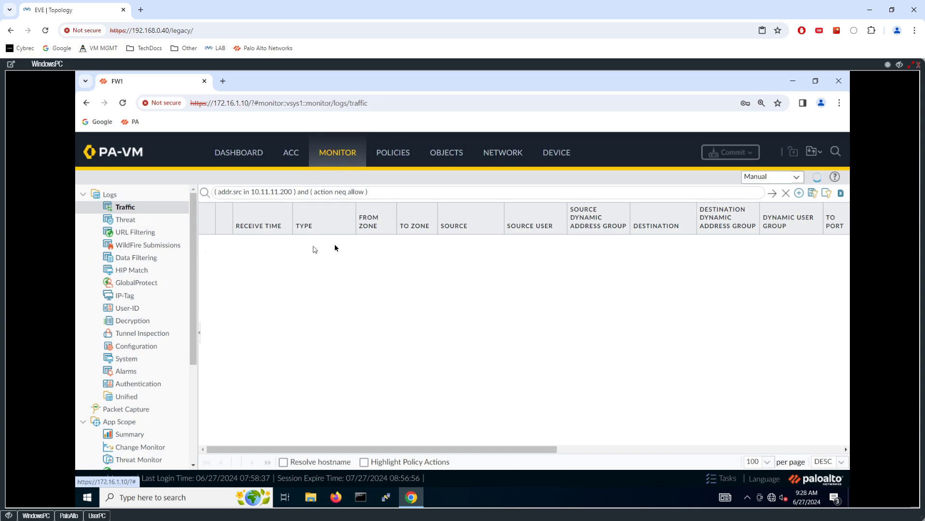
{"action": "left_click", "coordinate": [786, 194]}
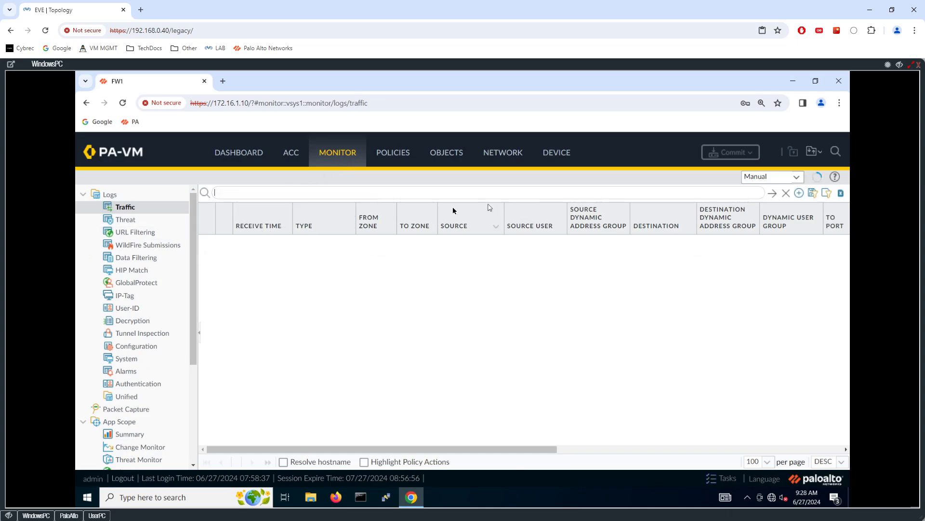
{"action": "left_click", "coordinate": [772, 194]}
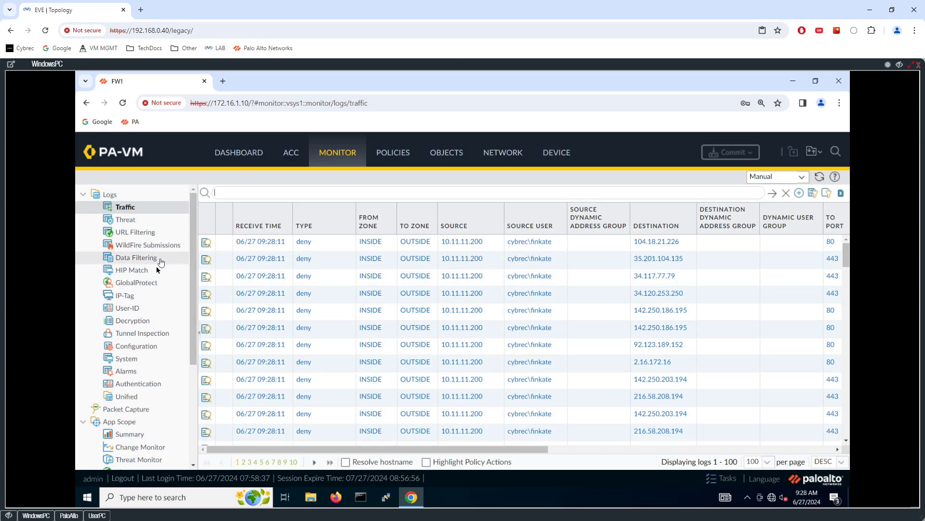
{"action": "left_click", "coordinate": [129, 308]}
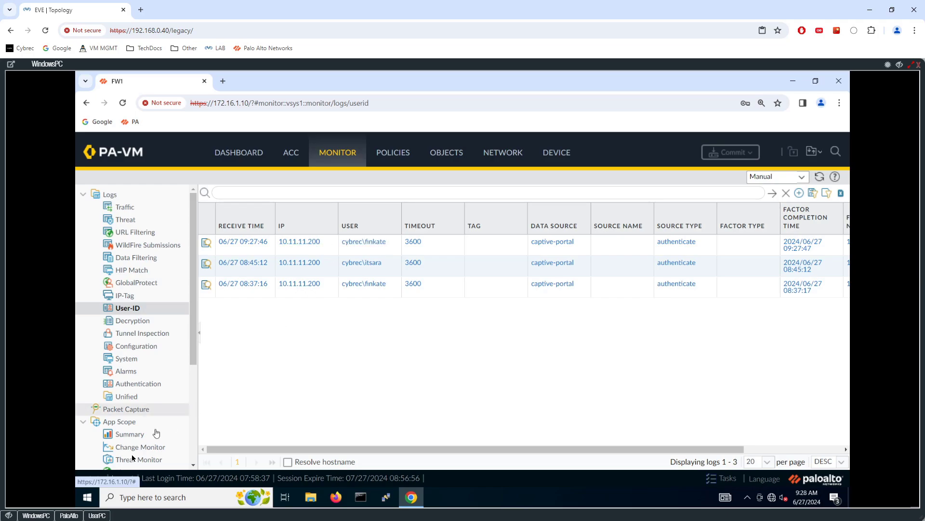
{"action": "left_click", "coordinate": [69, 515]}
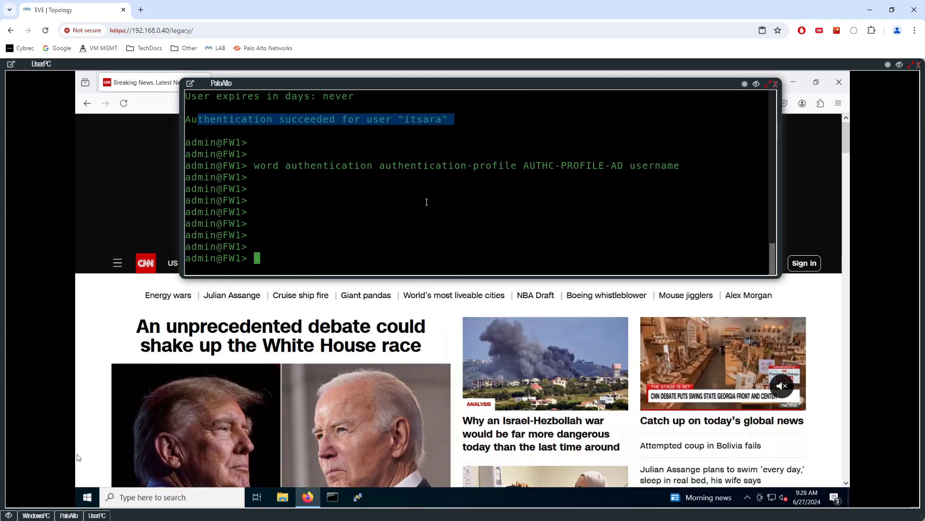
Browse the 'show user' command options using ? help in the firewall CLI
{"action": "type", "text": "show user us"}
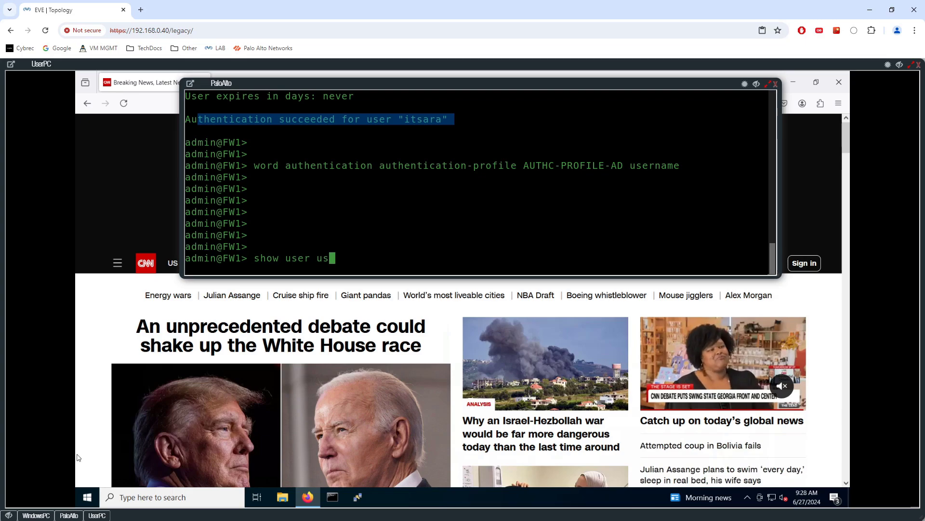
{"action": "type", "text": "er-ip"}
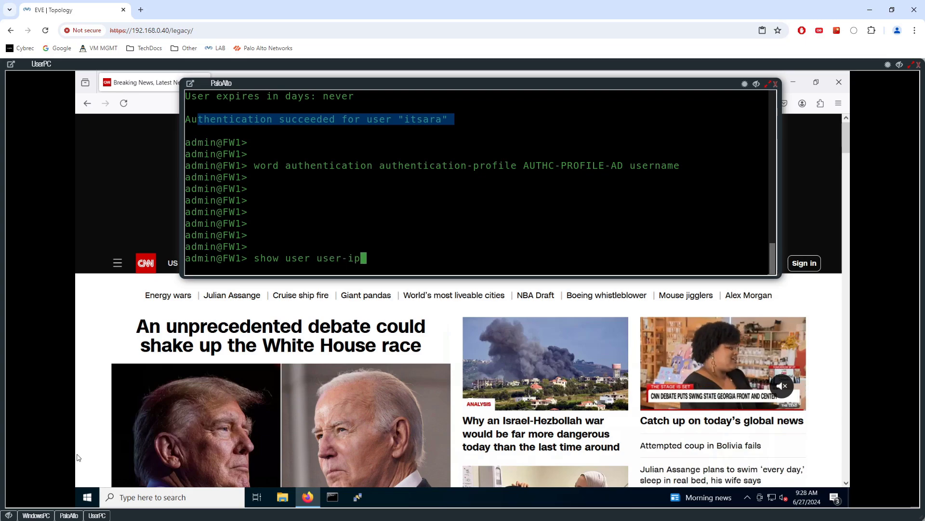
{"action": "key", "text": "BackSpace"}
{"action": "type", "text": "d-ag"}
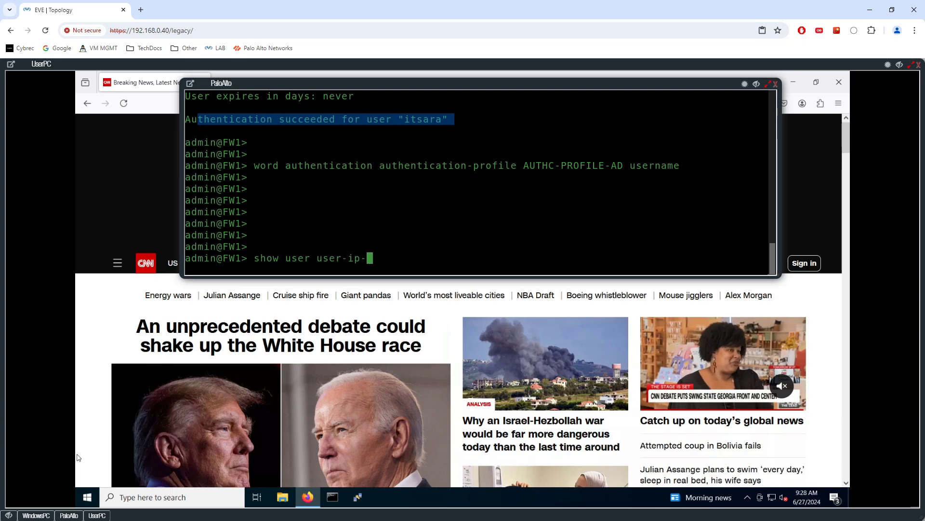
{"action": "key", "text": "BackSpace"}
{"action": "key", "text": "BackSpace"}
{"action": "key", "text": "BackSpace"}
{"action": "key", "text": "BackSpace"}
{"action": "key", "text": "BackSpace"}
{"action": "key", "text": "question"}
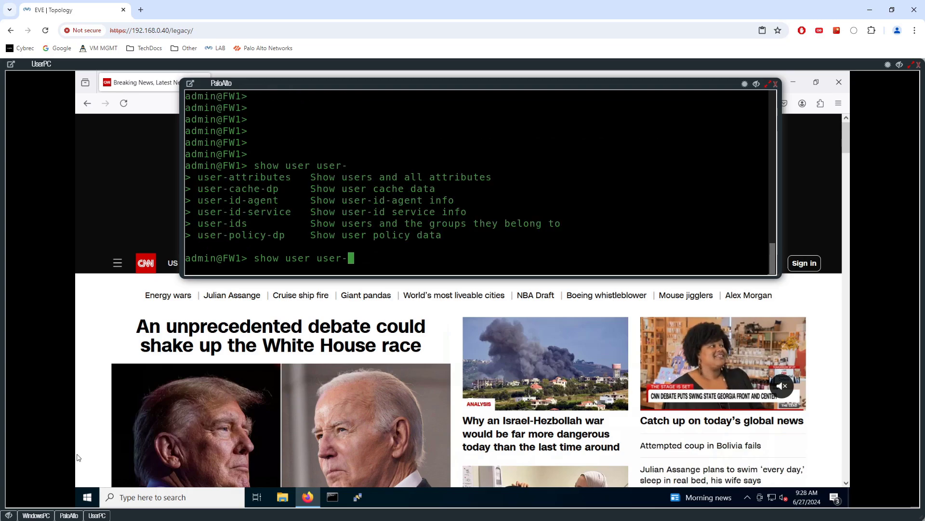
{"action": "key", "text": "BackSpace"}
{"action": "key", "text": "BackSpace"}
{"action": "key", "text": "BackSpace"}
{"action": "key", "text": "BackSpace"}
{"action": "key", "text": "BackSpace"}
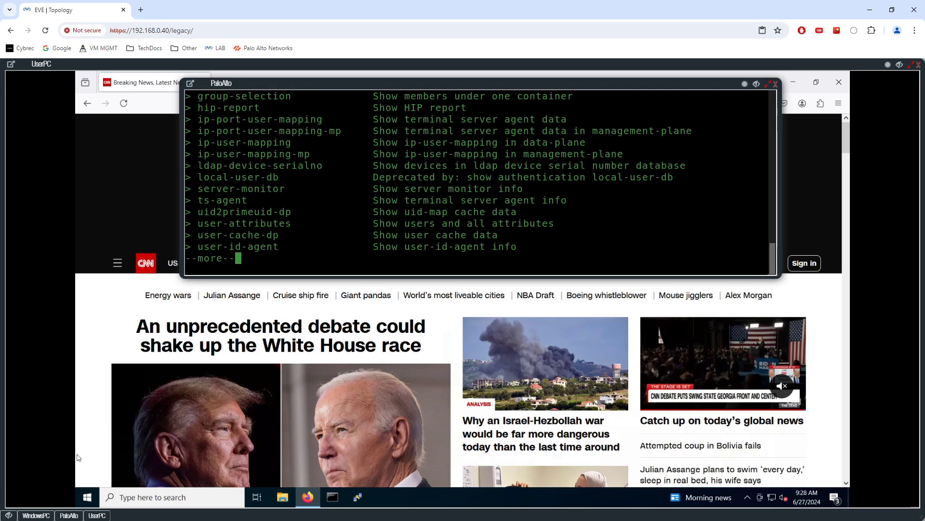
{"action": "key", "text": "question"}
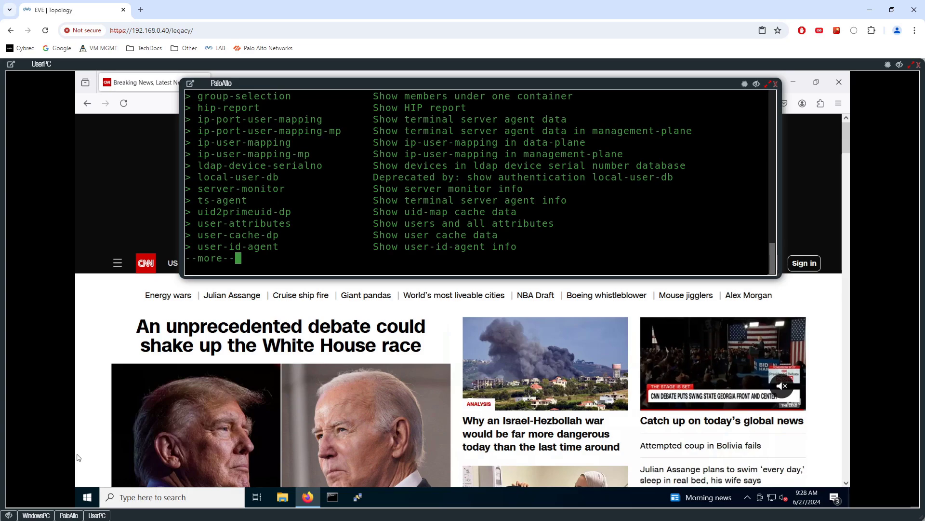
{"action": "key", "text": "space"}
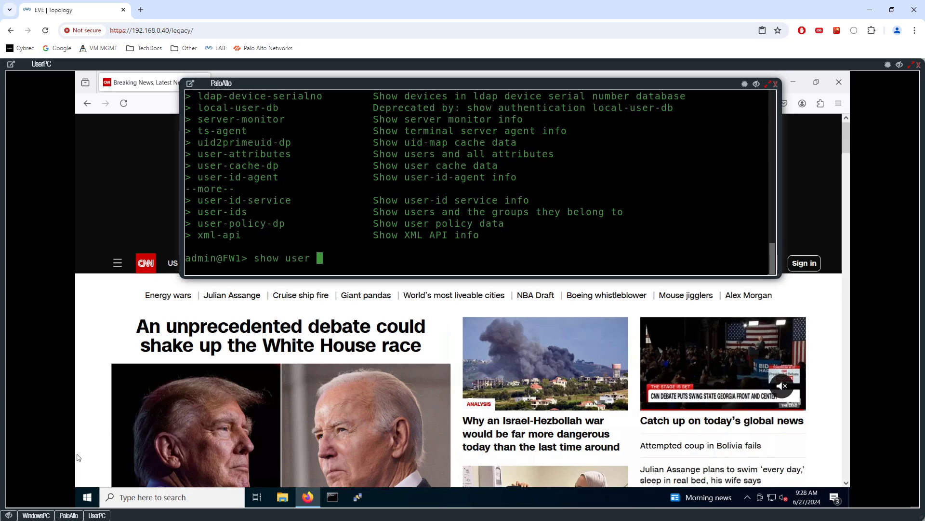
{"action": "key", "text": "question"}
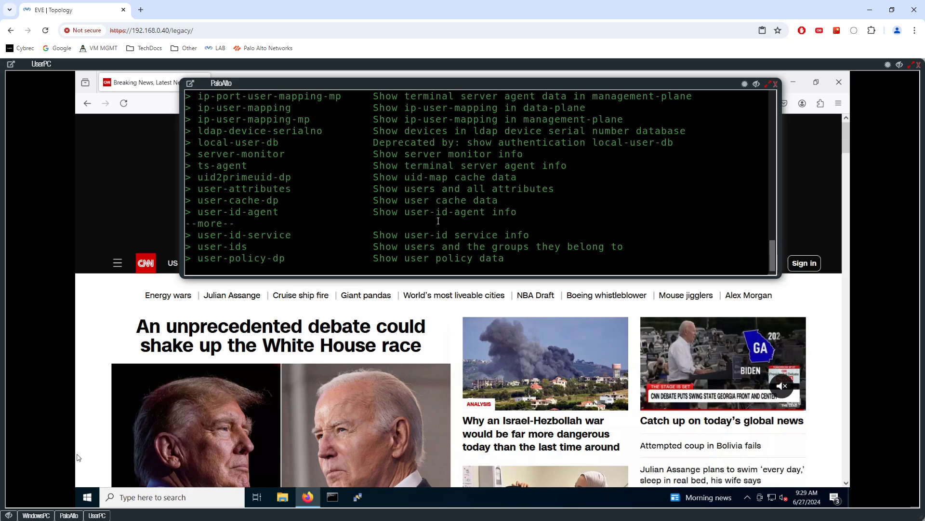
{"action": "key", "text": "space"}
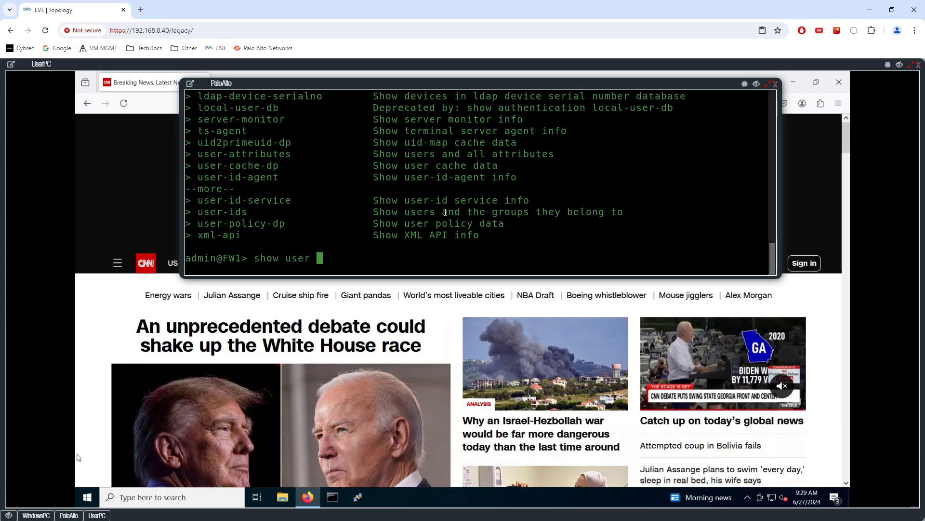
Run 'show user ip-user-mapping all' to list the IP-to-user mappings
{"action": "type", "text": "ip-user-mapping"}
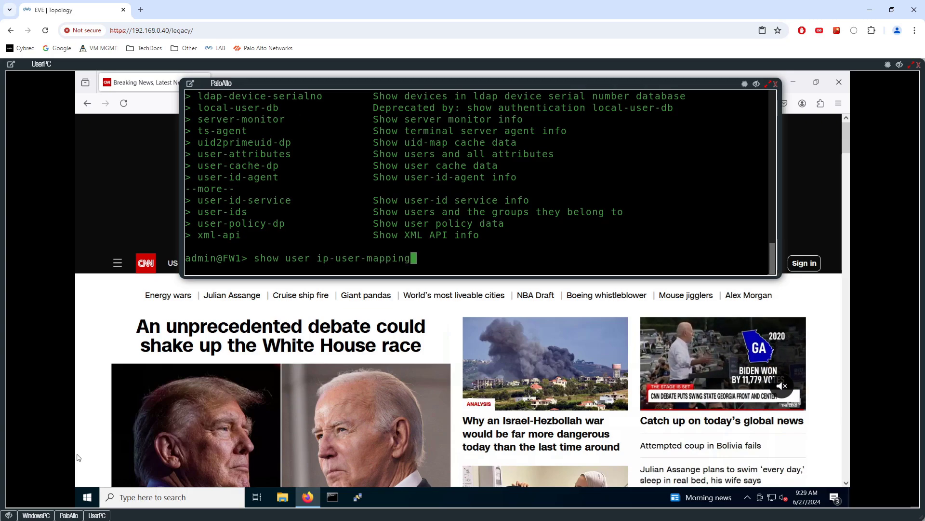
{"action": "key", "text": "Return"}
{"action": "key", "text": "Up"}
{"action": "type", "text": "?"}
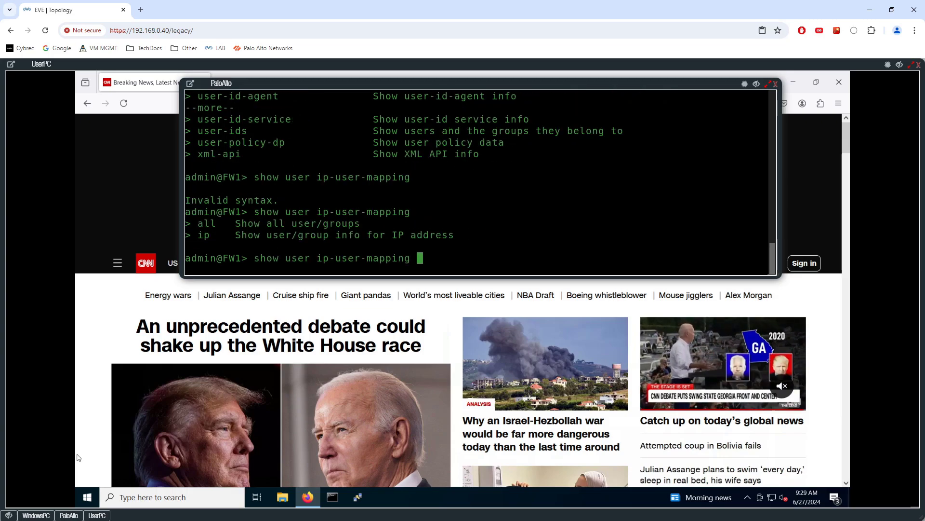
{"action": "type", "text": "all"}
{"action": "key", "text": "Return"}
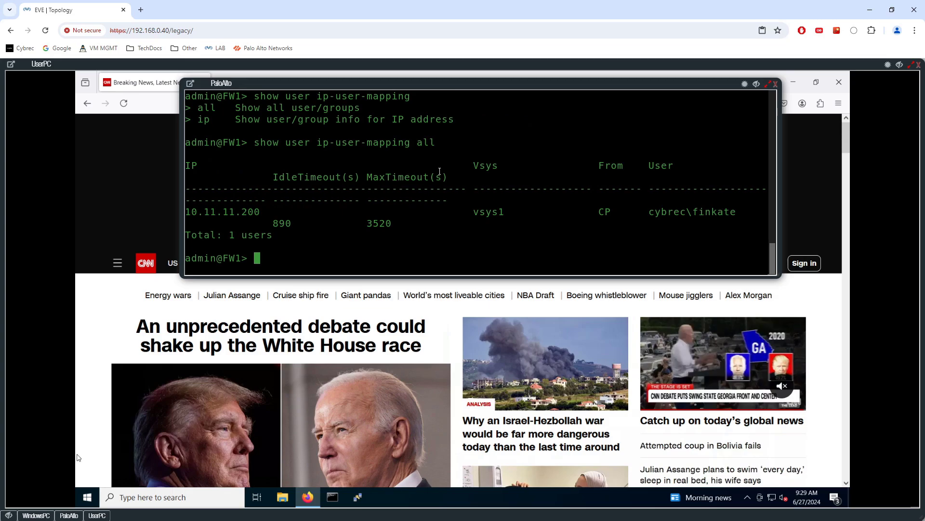
Highlight the mapped IP 10.11.11.200 and its captive-portal user in the output
{"action": "left_click_drag", "start_coordinate": [259, 212], "coordinate": [194, 208]}
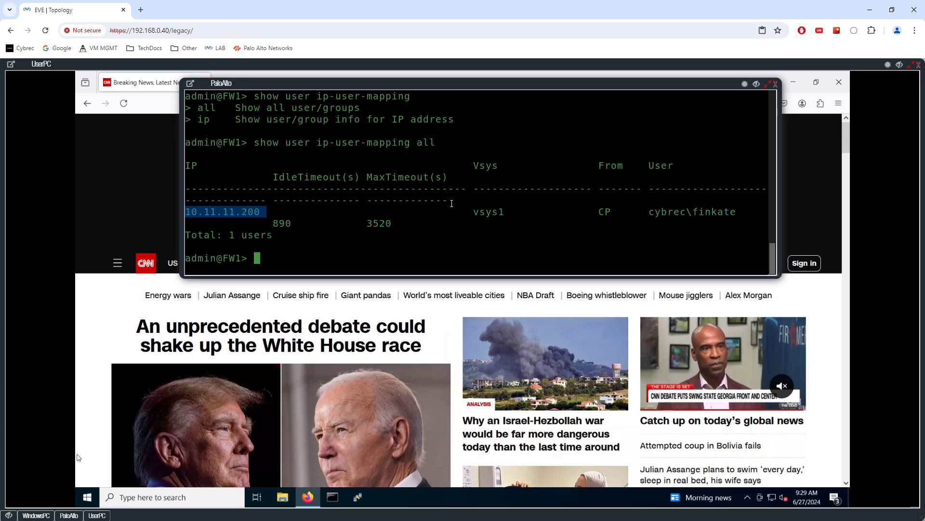
{"action": "left_click_drag", "start_coordinate": [649, 212], "coordinate": [731, 212]}
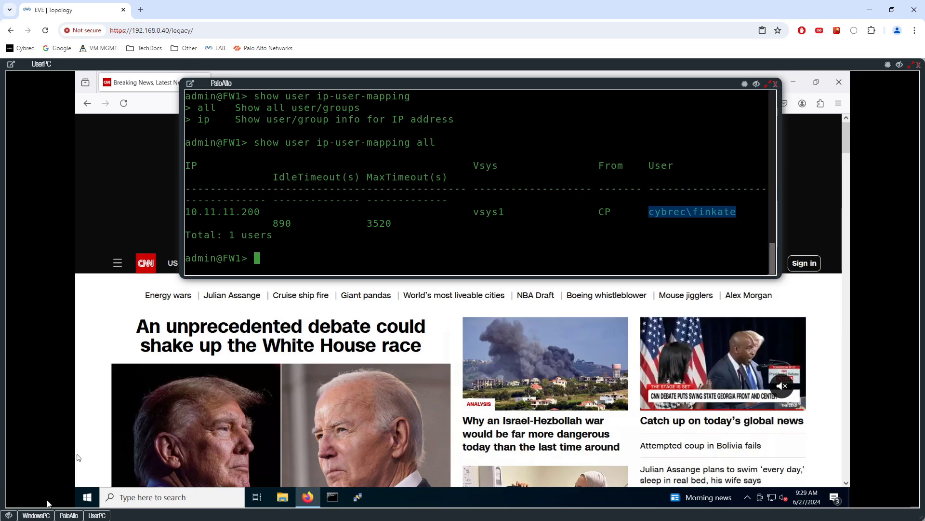
{"action": "left_click", "coordinate": [91, 517]}
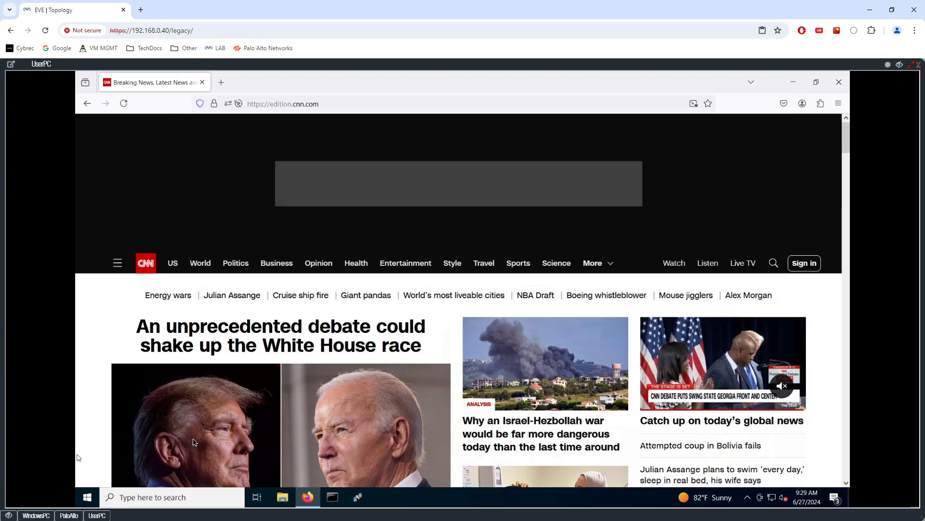
Open the Traffic log and filter it to source address 10.11.11.200
{"action": "left_click", "coordinate": [40, 516]}
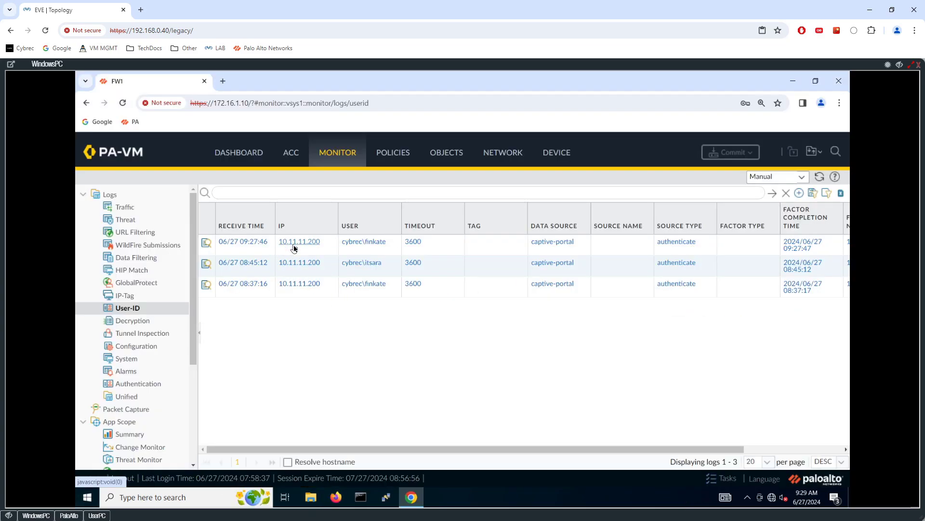
{"action": "left_click", "coordinate": [128, 207]}
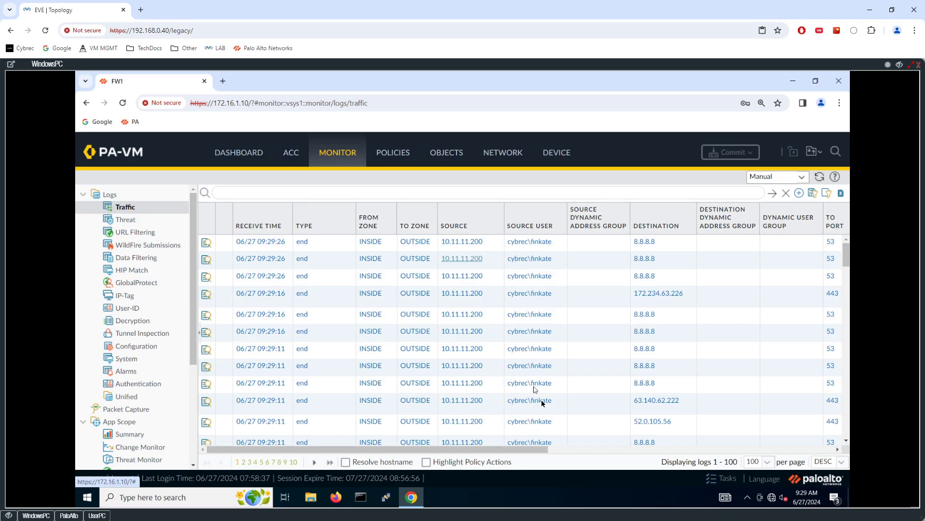
{"action": "scroll", "coordinate": [549, 450], "scroll_direction": "down", "scroll_amount": 3}
{"action": "scroll", "coordinate": [588, 449], "scroll_direction": "up", "scroll_amount": 3}
{"action": "left_click", "coordinate": [476, 244]}
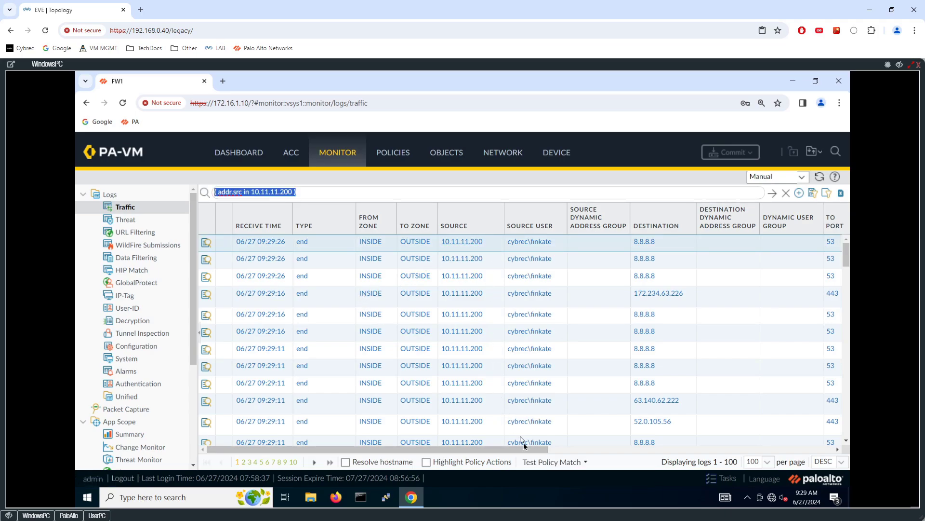
{"action": "left_click_drag", "start_coordinate": [525, 453], "coordinate": [564, 453]}
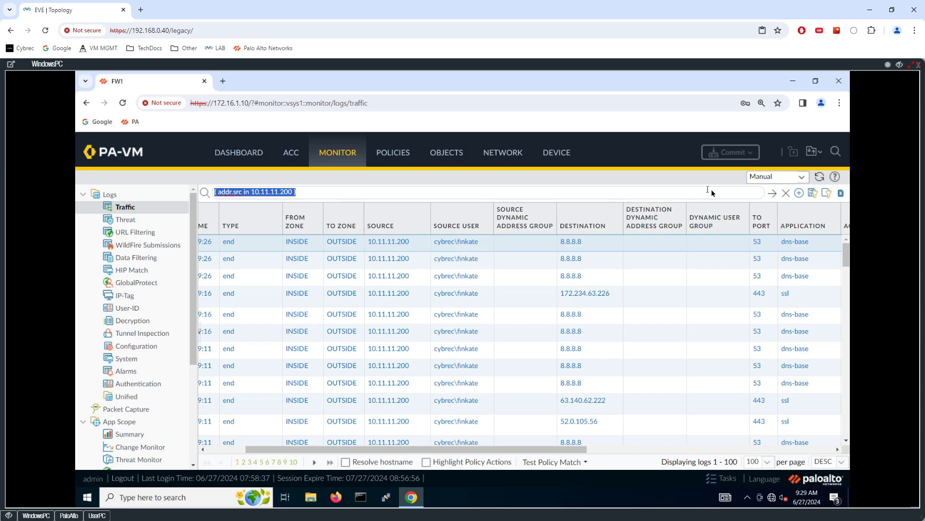
Filter the Traffic log to the source user's sessions with action allow
{"action": "left_click", "coordinate": [786, 193]}
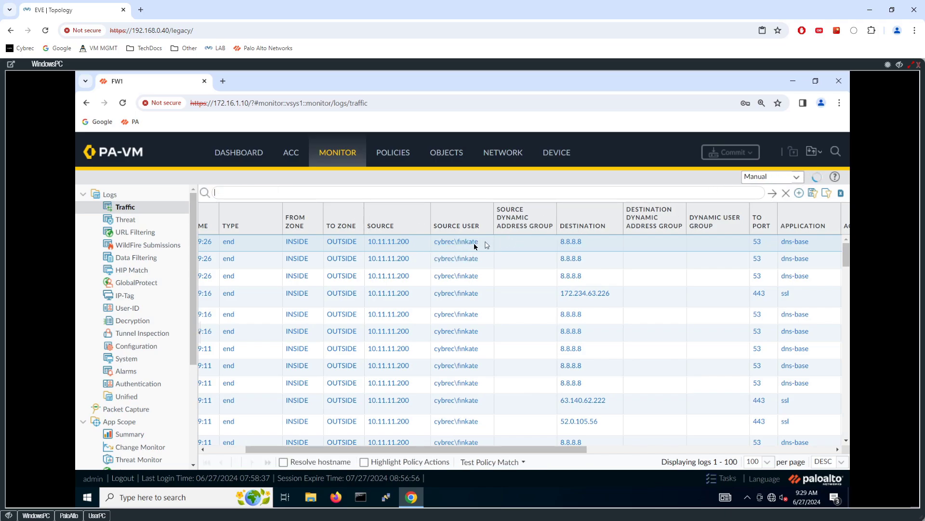
{"action": "left_click", "coordinate": [463, 241]}
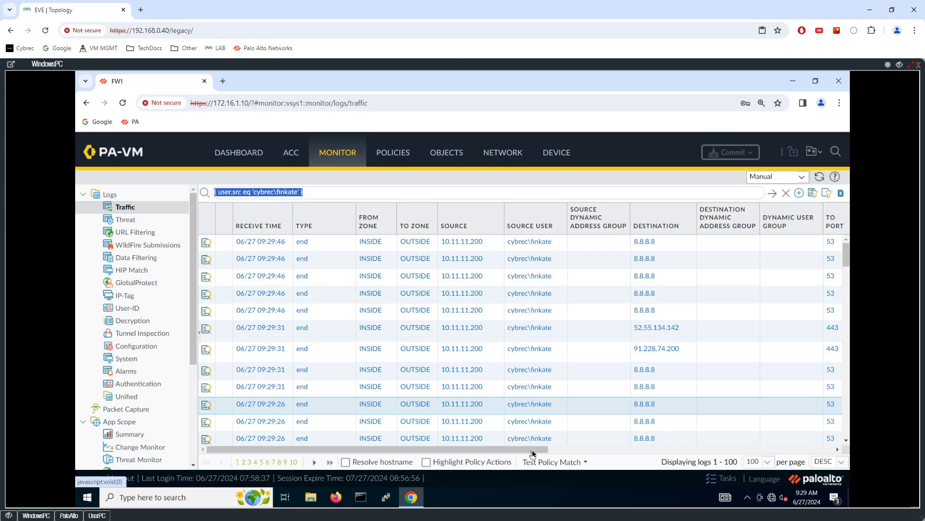
{"action": "left_click_drag", "start_coordinate": [527, 452], "coordinate": [620, 421]}
{"action": "left_click", "coordinate": [782, 242]}
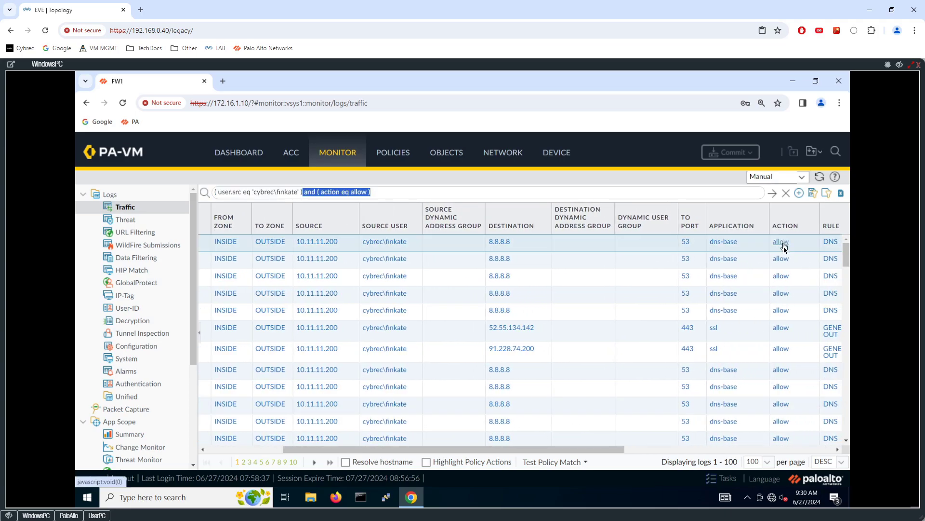
{"action": "left_click", "coordinate": [774, 193]}
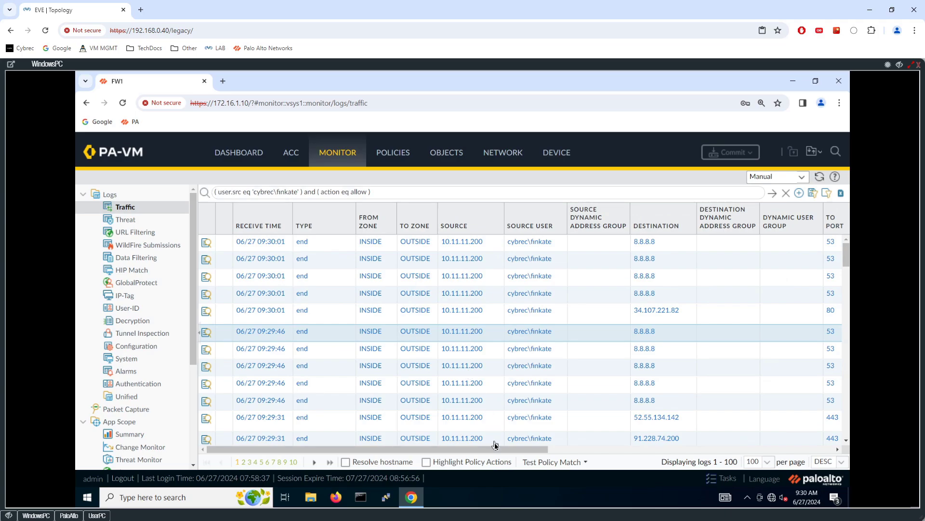
Scroll through the filtered rows to review the user's allowed sessions
{"action": "left_click_drag", "start_coordinate": [525, 452], "coordinate": [649, 450]}
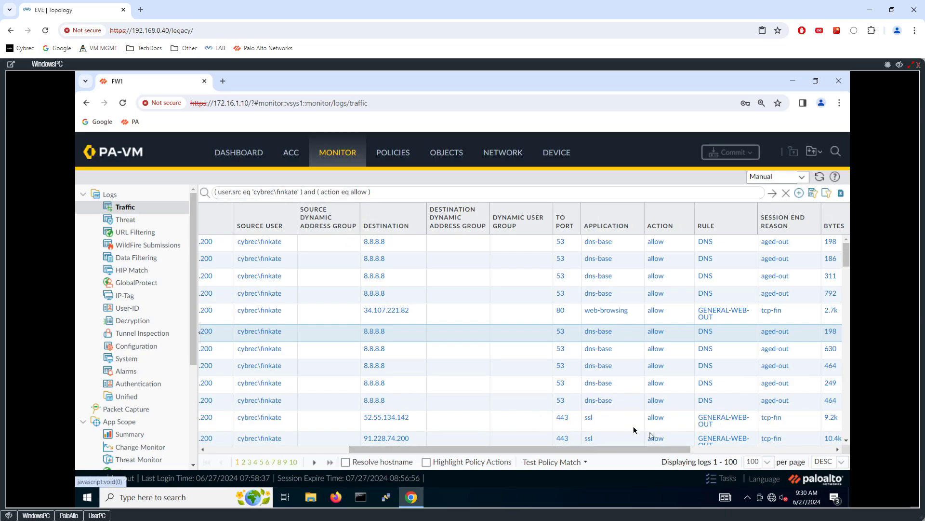
{"action": "scroll", "coordinate": [614, 398], "scroll_direction": "down", "scroll_amount": 2}
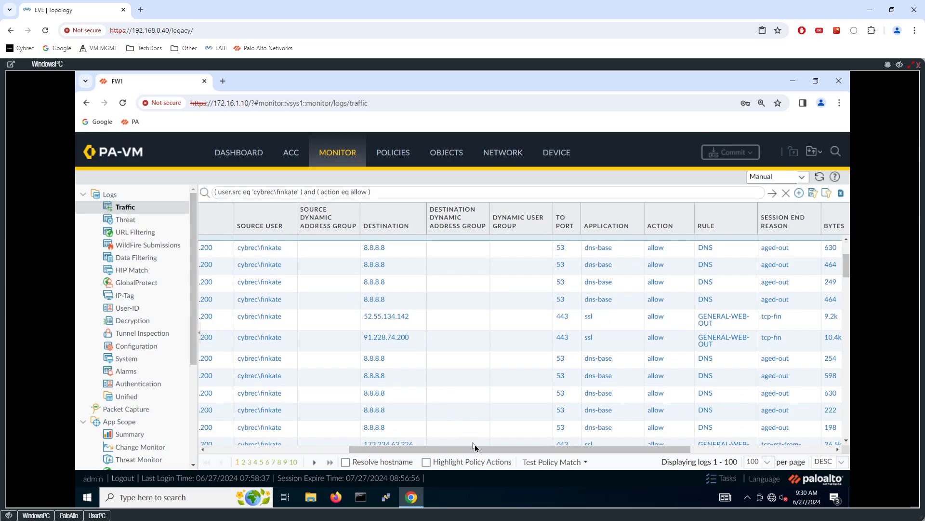
{"action": "left_click_drag", "start_coordinate": [475, 447], "coordinate": [333, 448]}
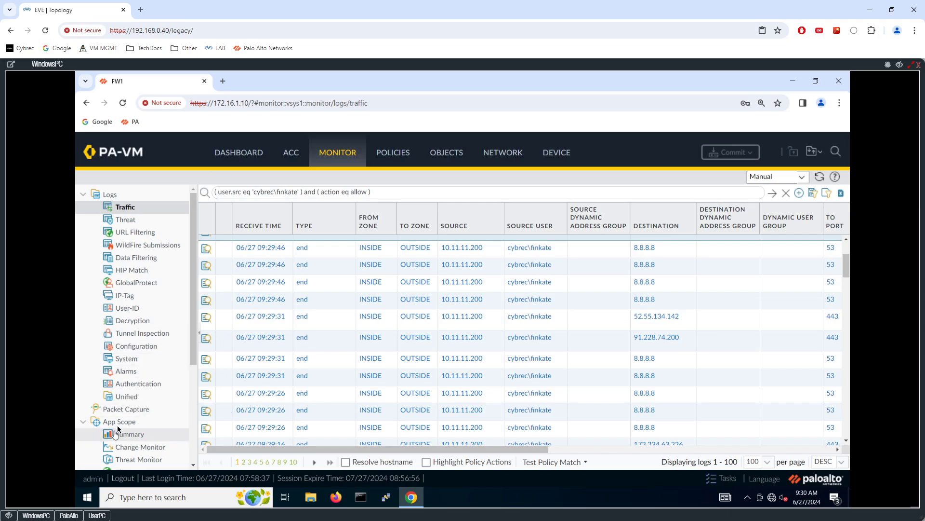
{"action": "left_click", "coordinate": [97, 515]}
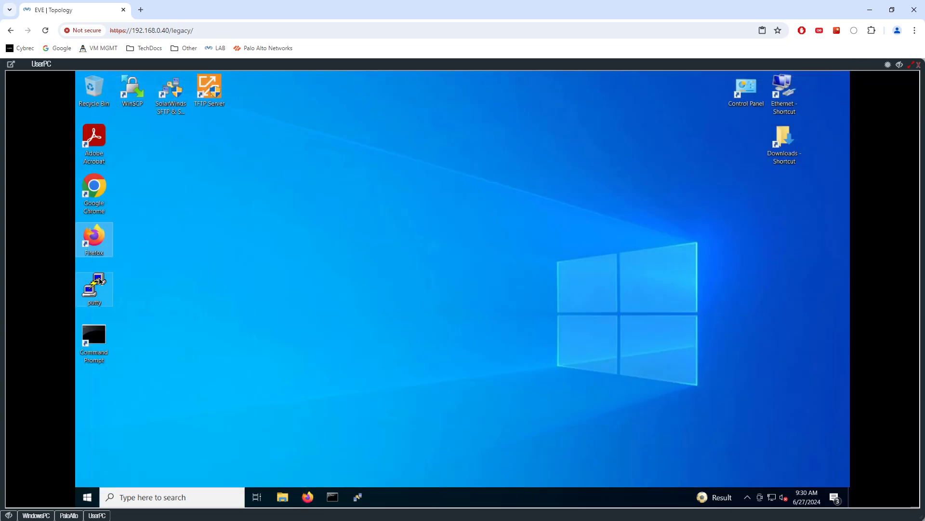
Start a PuTTY Telnet session from UserPC to 192.0.2.2 on port 23
{"action": "double_click", "coordinate": [94, 287]}
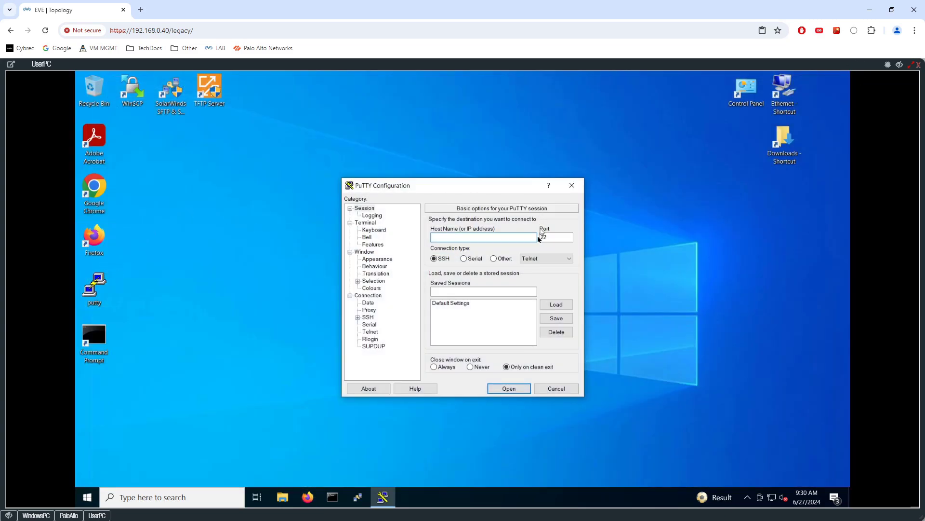
{"action": "left_click", "coordinate": [502, 259]}
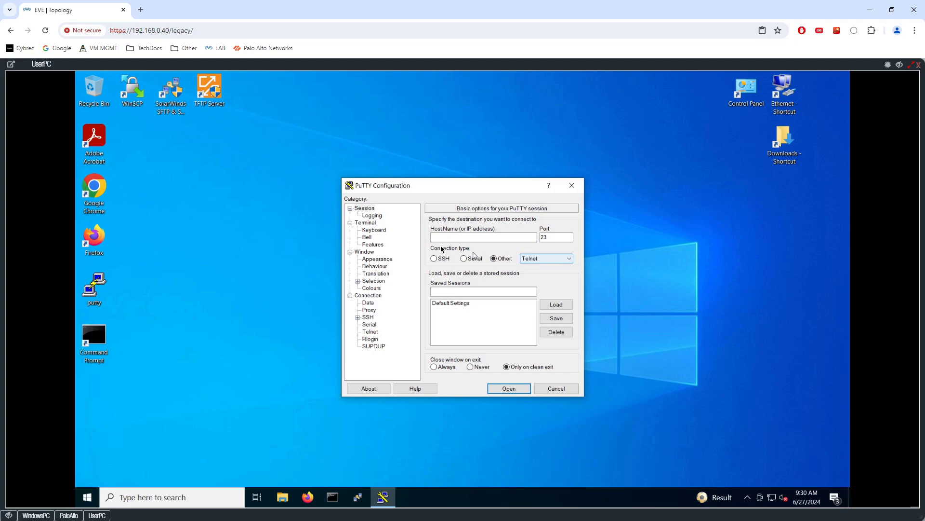
{"action": "left_click", "coordinate": [460, 237]}
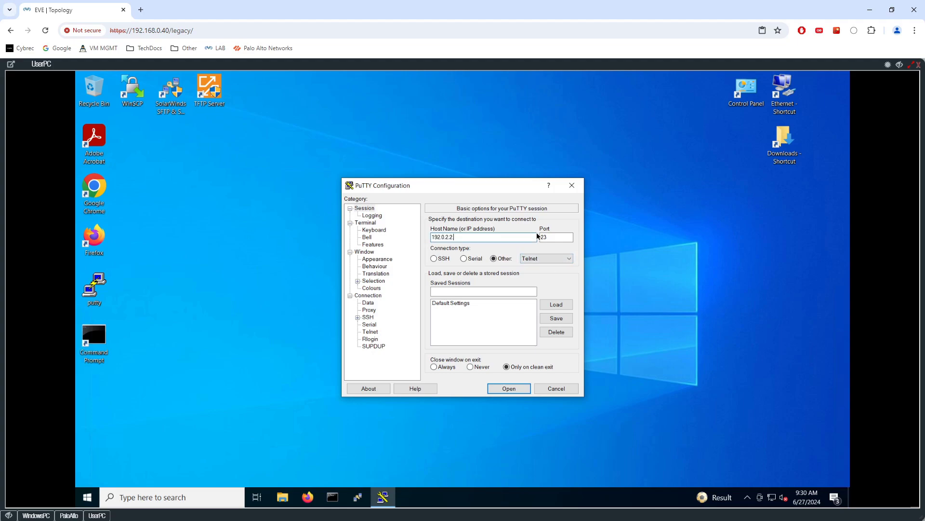
{"action": "left_click", "coordinate": [507, 388]}
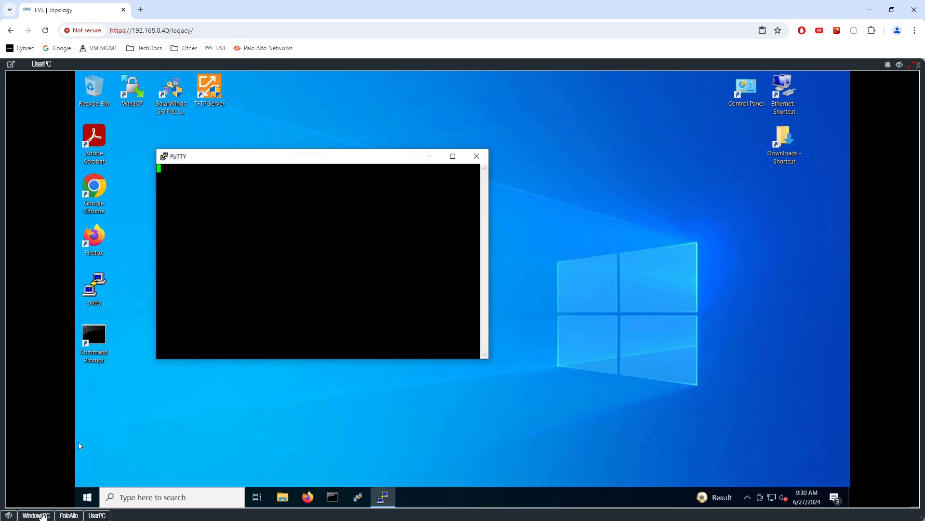
{"action": "left_click", "coordinate": [9, 515]}
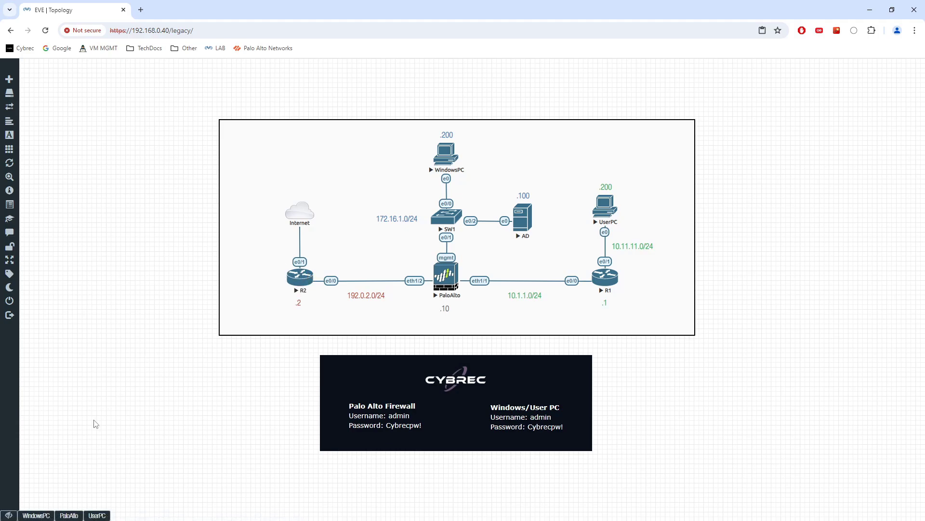
Change the log filter to 'action neq allow' to reveal the denied telnet attempts to 192.0.2.2
{"action": "left_click", "coordinate": [39, 515]}
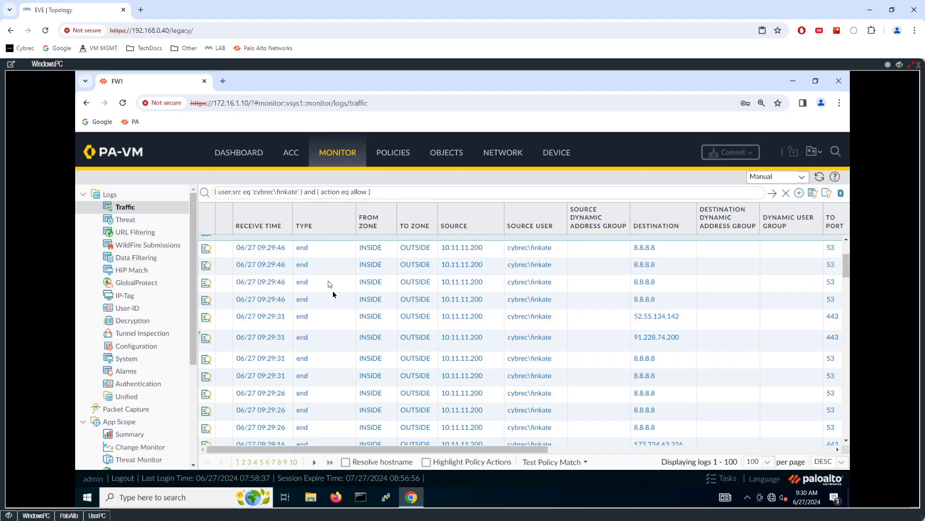
{"action": "left_click_drag", "start_coordinate": [303, 192], "coordinate": [387, 191]}
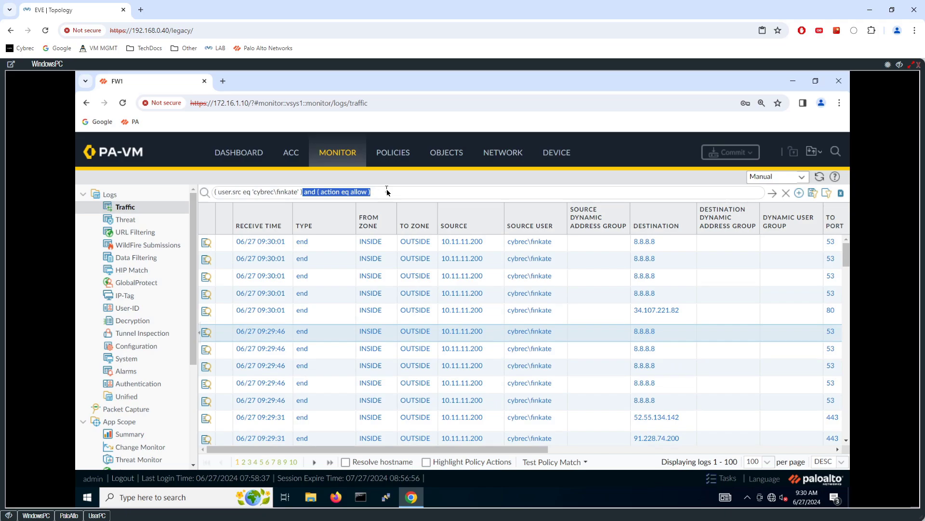
{"action": "left_click", "coordinate": [388, 191]}
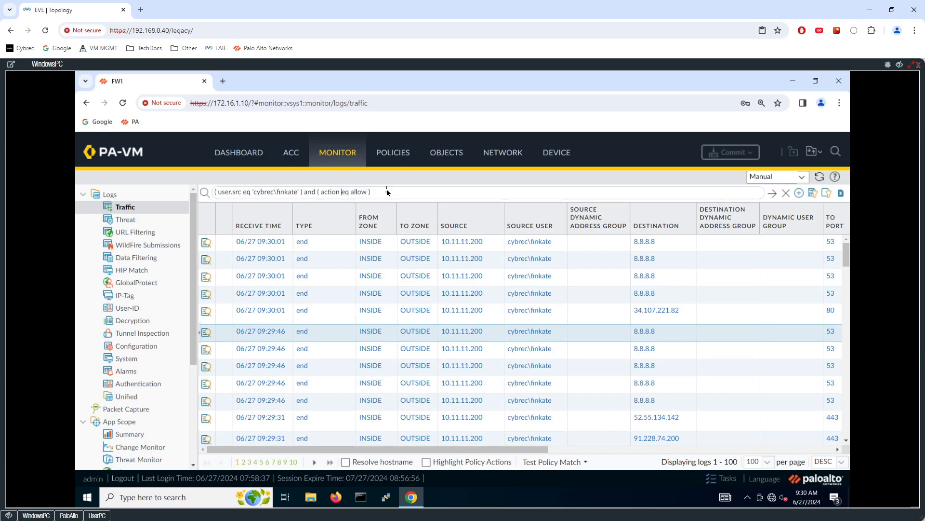
{"action": "type", "text": "n"}
{"action": "key", "text": "Return"}
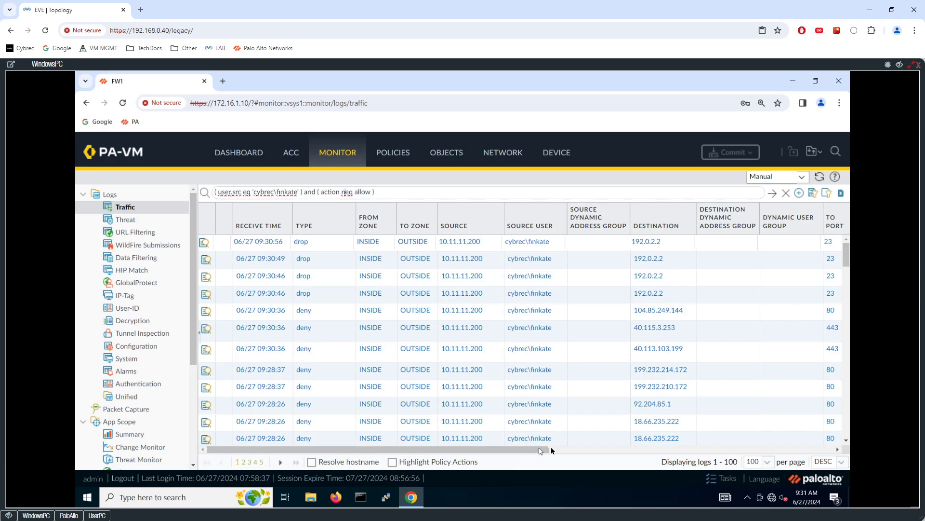
{"action": "left_click_drag", "start_coordinate": [540, 450], "coordinate": [607, 449]}
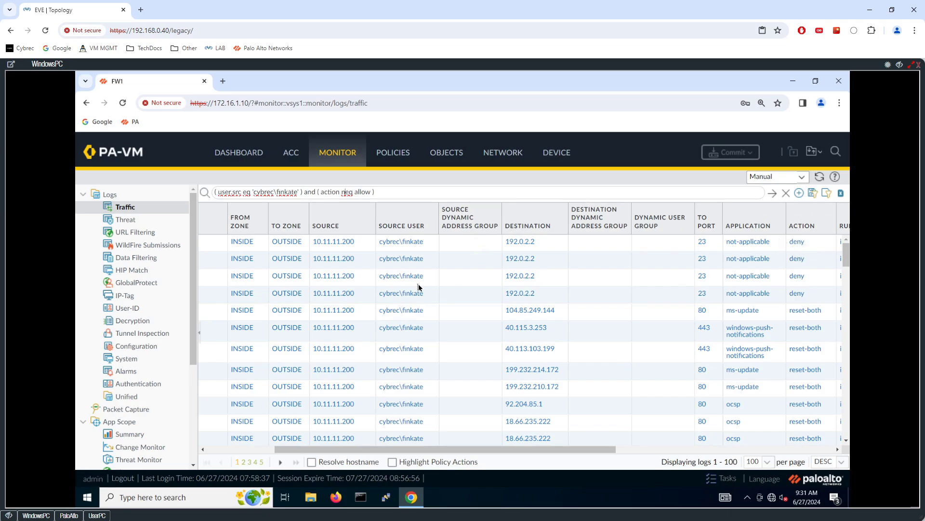
{"action": "left_click_drag", "start_coordinate": [359, 449], "coordinate": [292, 449]}
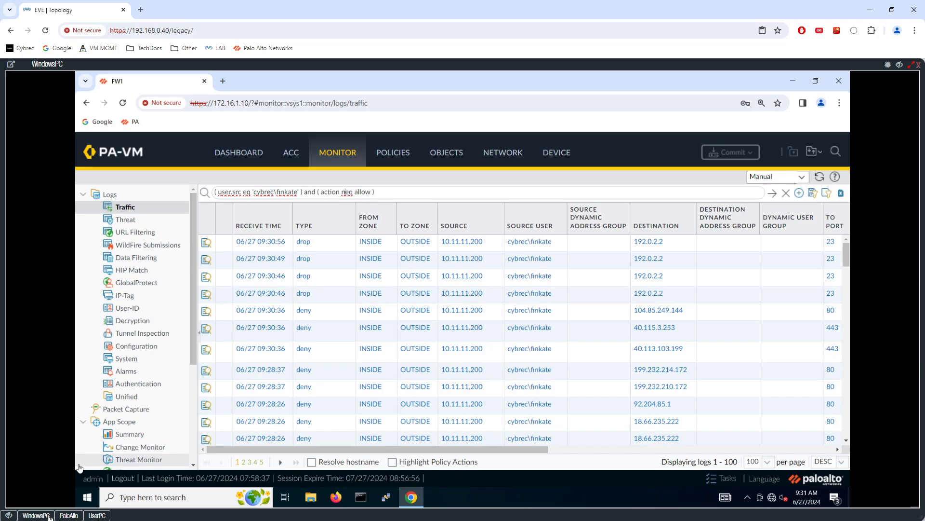
List the current IP-to-user mappings again in the firewall CLI
{"action": "left_click", "coordinate": [68, 516]}
{"action": "key", "text": "Return"}
{"action": "key", "text": "Return"}
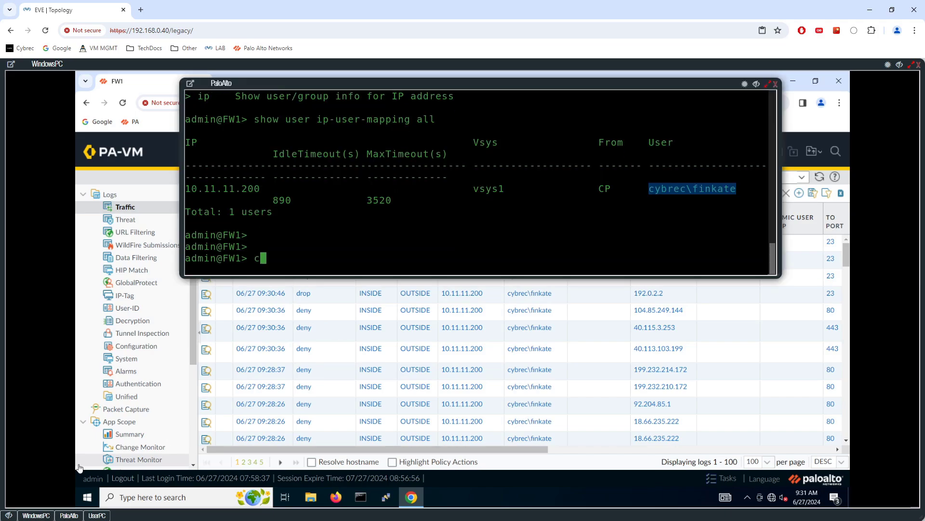
{"action": "type", "text": "clear"}
{"action": "key", "text": "Up"}
{"action": "key", "text": "Return"}
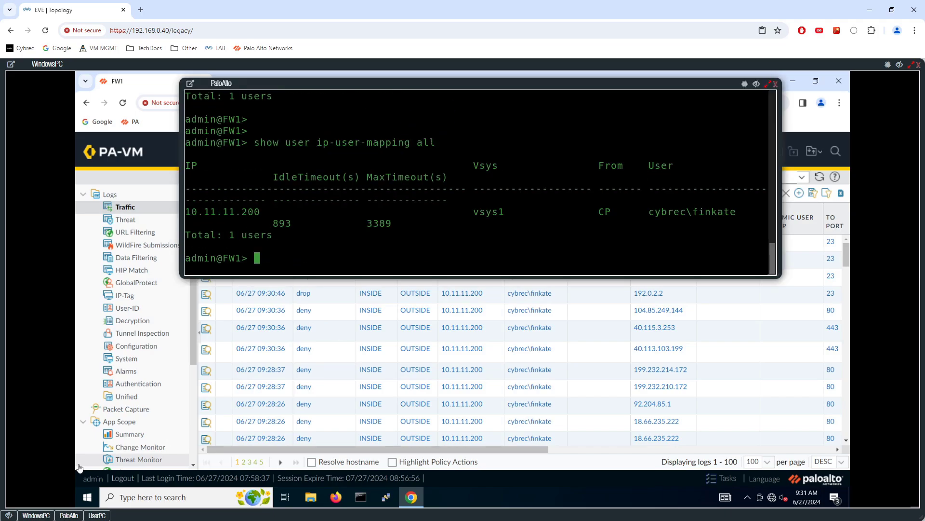
Clear the user cache with 'clear user-cache all'
{"action": "key", "text": "Return"}
{"action": "key", "text": "Return"}
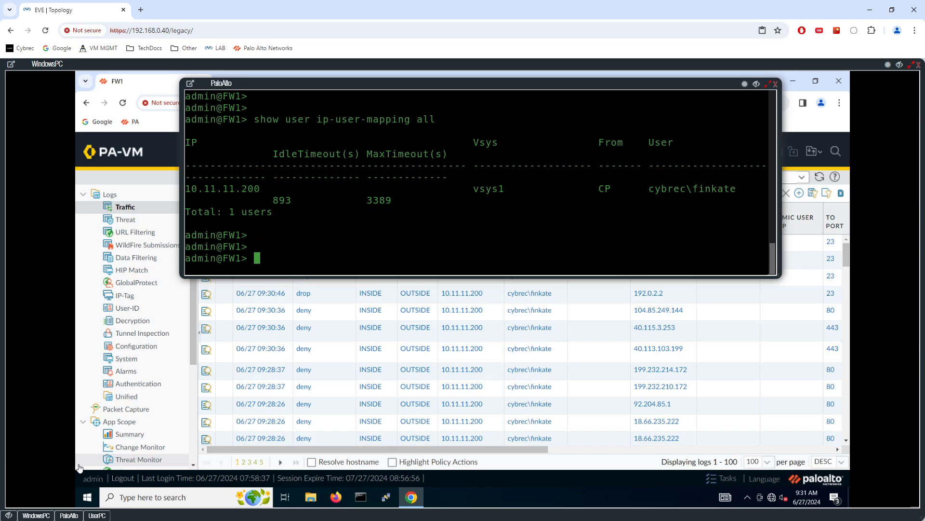
{"action": "type", "text": "clear user-cache ?all"}
{"action": "key", "text": "Return"}
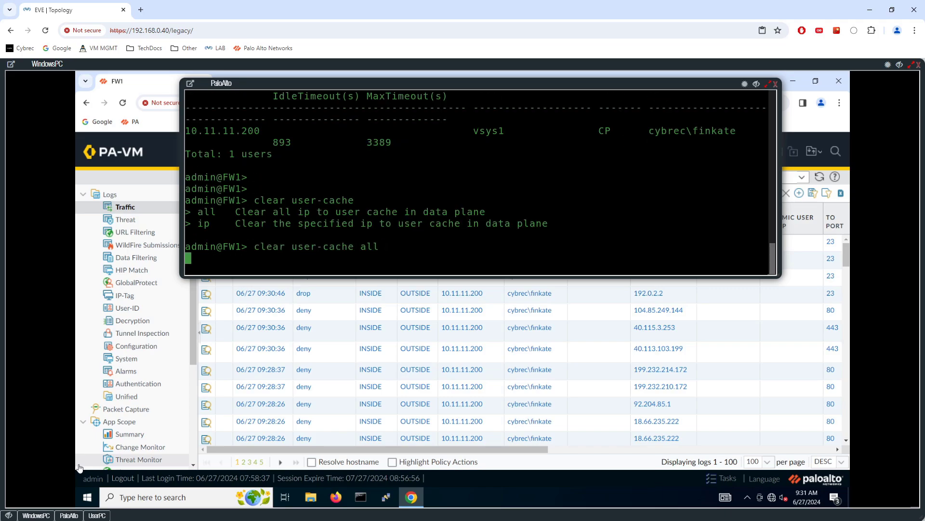
{"action": "key", "text": "Up"}
{"action": "key", "text": "Return"}
Clear the entire UID cache with 'clear uid-cache all'
{"action": "type", "text": "clear userid-"}
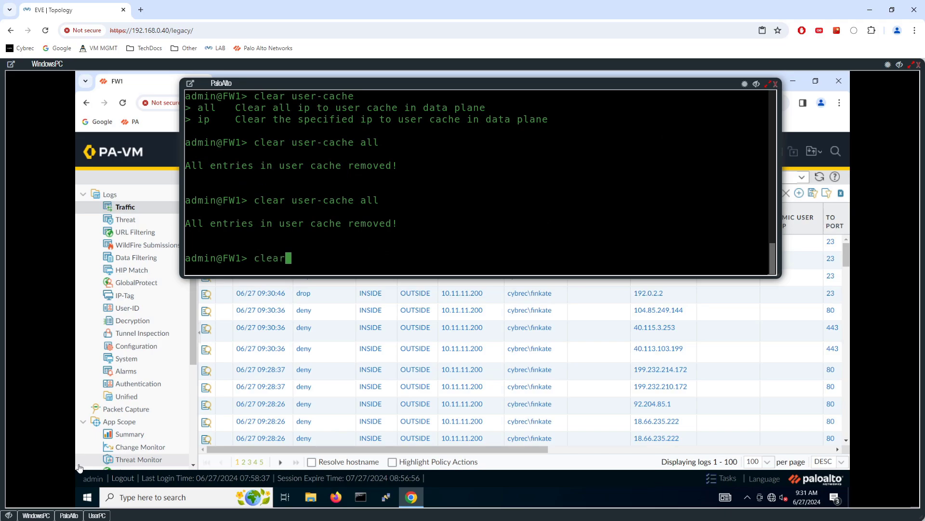
{"action": "key", "text": "BackSpace"}
{"action": "key", "text": "BackSpace"}
{"action": "key", "text": "BackSpace"}
{"action": "type", "text": "-id"}
{"action": "key", "text": "BackSpace"}
{"action": "key", "text": "BackSpace"}
{"action": "key", "text": "BackSpace"}
{"action": "key", "text": "BackSpace"}
{"action": "type", "text": "i"}
{"action": "key", "text": "BackSpace"}
{"action": "key", "text": "BackSpace"}
{"action": "key", "text": "BackSpace"}
{"action": "key", "text": "BackSpace"}
{"action": "type", "text": "id"}
{"action": "key", "text": "Tab"}
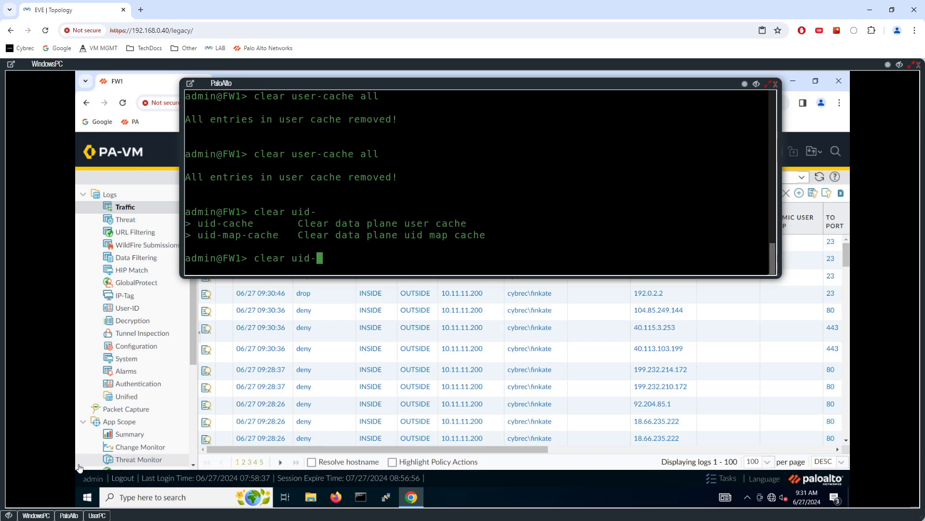
{"action": "type", "text": "c"}
{"action": "key", "text": "Tab"}
{"action": "key", "text": "Tab"}
{"action": "type", "text": "all"}
{"action": "key", "text": "Return"}
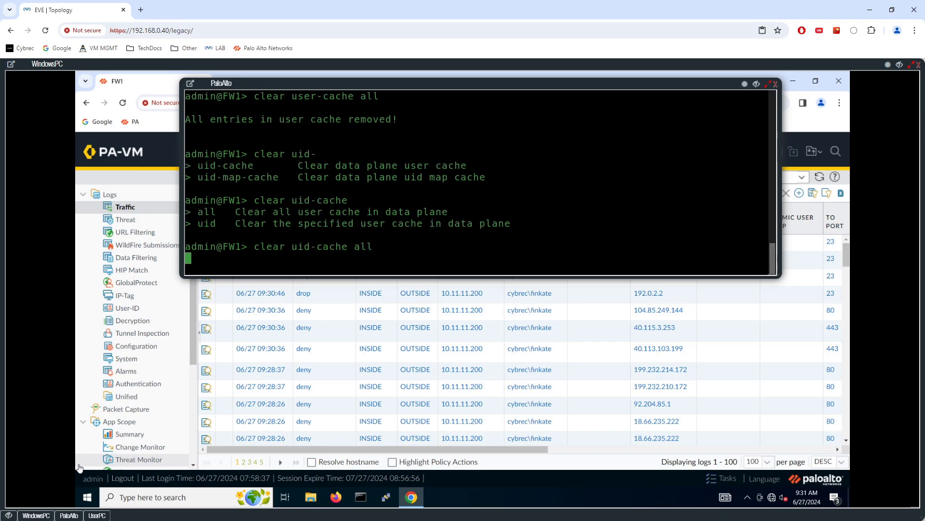
Clear the UID map cache with 'clear uid-map-cache all' and run 'delete user-group-cache'
{"action": "key", "text": "Up"}
{"action": "key", "text": "BackSpace"}
{"action": "key", "text": "BackSpace"}
{"action": "key", "text": "BackSpace"}
{"action": "key", "text": "BackSpace"}
{"action": "key", "text": "BackSpace"}
{"action": "key", "text": "BackSpace"}
{"action": "key", "text": "BackSpace"}
{"action": "key", "text": "BackSpace"}
{"action": "key", "text": "BackSpace"}
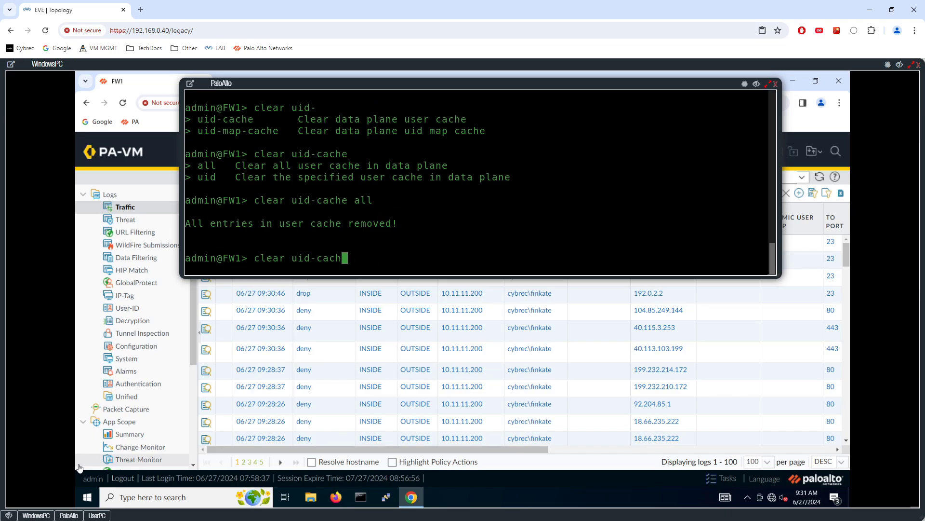
{"action": "type", "text": "ma"}
{"action": "key", "text": "Tab"}
{"action": "key", "text": "Tab"}
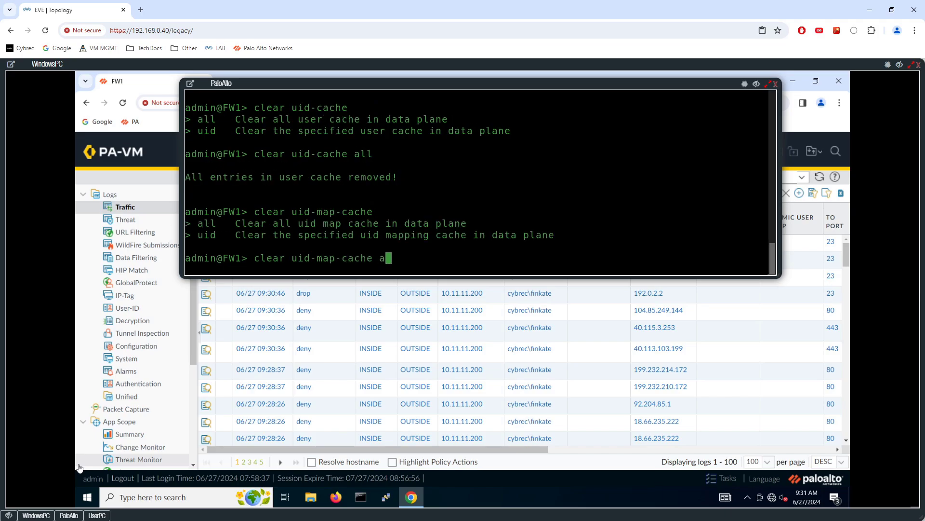
{"action": "type", "text": "all"}
{"action": "key", "text": "Return"}
{"action": "type", "text": "delete user-"}
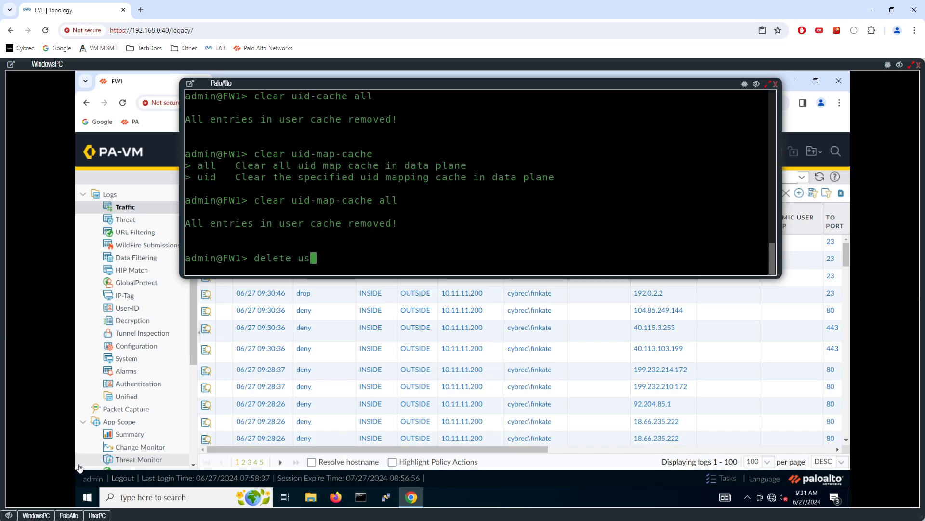
{"action": "key", "text": "Tab"}
{"action": "key", "text": "Return"}
{"action": "key", "text": "Return"}
{"action": "key", "text": "Return"}
{"action": "key", "text": "Return"}
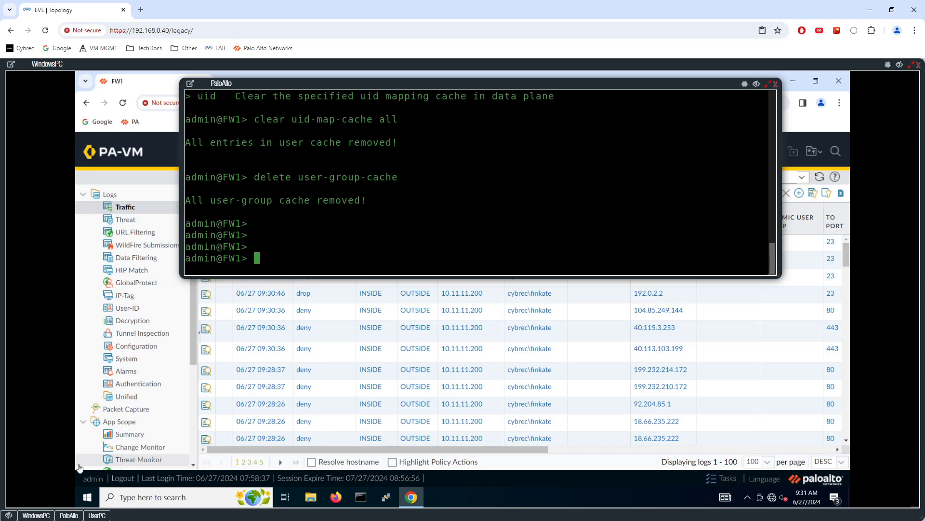
Rerun the cache-clearing commands and confirm 10.11.11.200 still maps to its captive-portal user
{"action": "key", "text": "Up"}
{"action": "key", "text": "Up"}
{"action": "key", "text": "Up"}
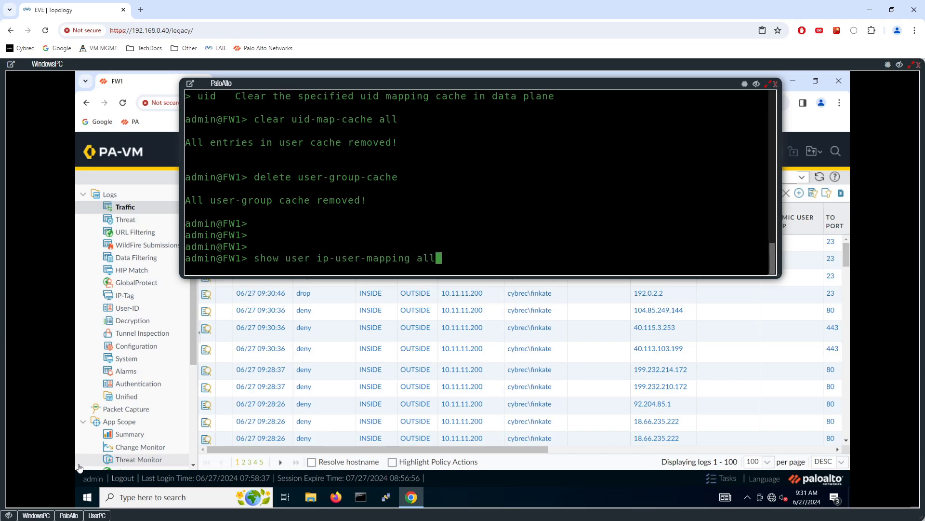
{"action": "key", "text": "Return"}
{"action": "key", "text": "Up"}
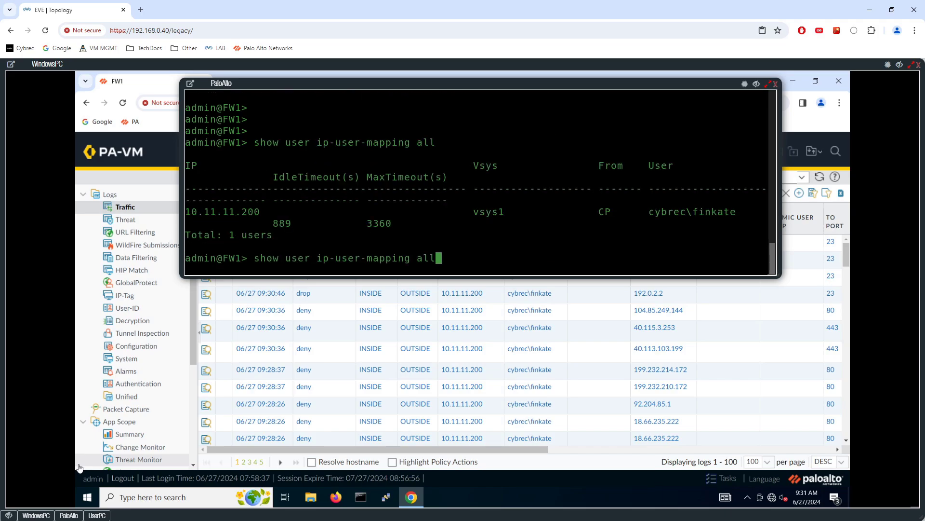
{"action": "key", "text": "Up"}
{"action": "key", "text": "Up"}
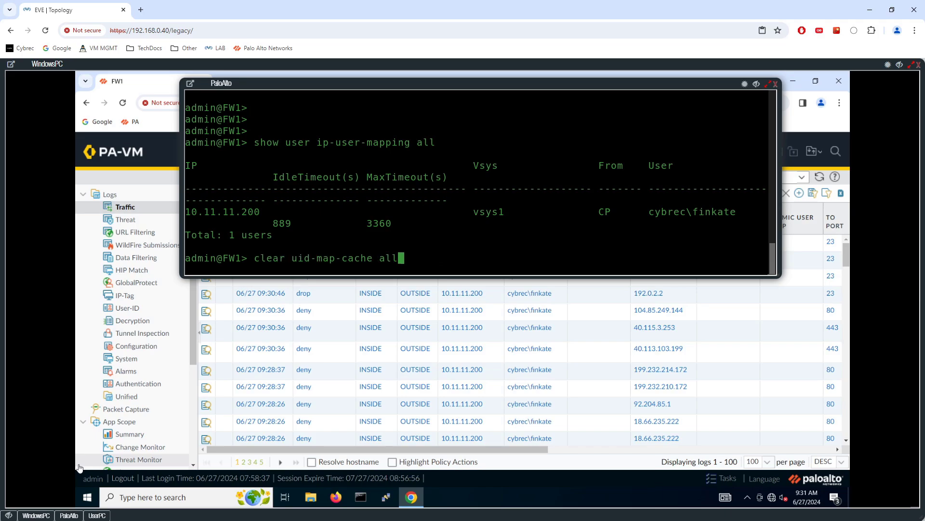
{"action": "key", "text": "Return"}
{"action": "key", "text": "Up"}
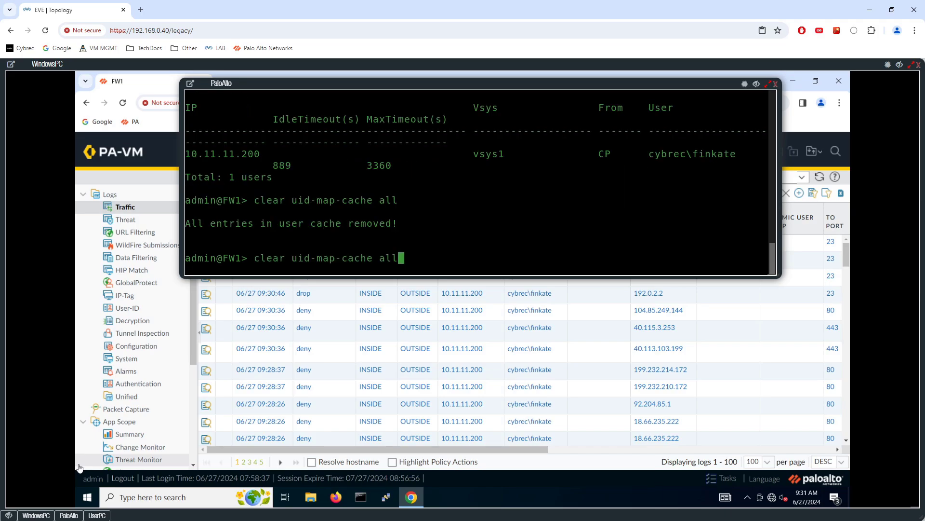
{"action": "key", "text": "Up"}
{"action": "key", "text": "Up"}
{"action": "key", "text": "Up"}
{"action": "key", "text": "Up"}
{"action": "key", "text": "Return"}
{"action": "key", "text": "Up"}
{"action": "key", "text": "Up"}
{"action": "key", "text": "Up"}
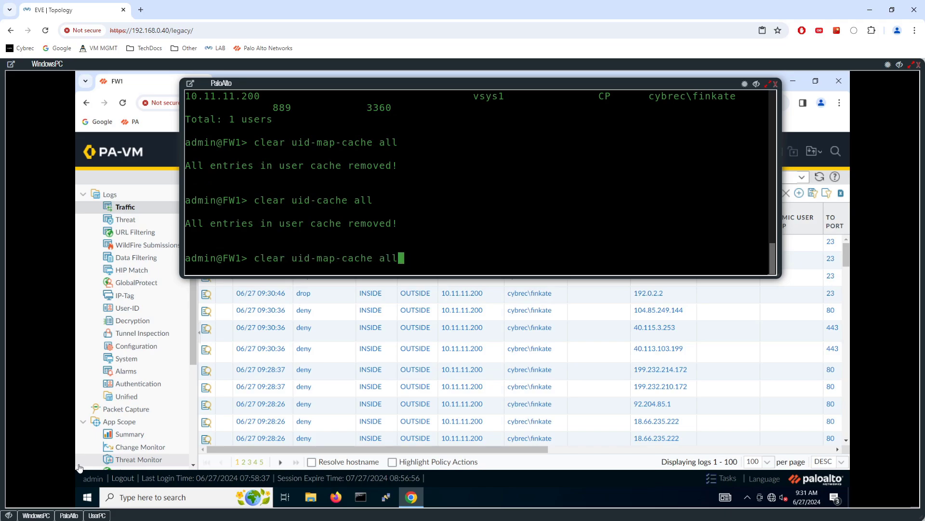
{"action": "key", "text": "Down"}
{"action": "key", "text": "Up"}
{"action": "key", "text": "Return"}
{"action": "key", "text": "Up"}
{"action": "key", "text": "Up"}
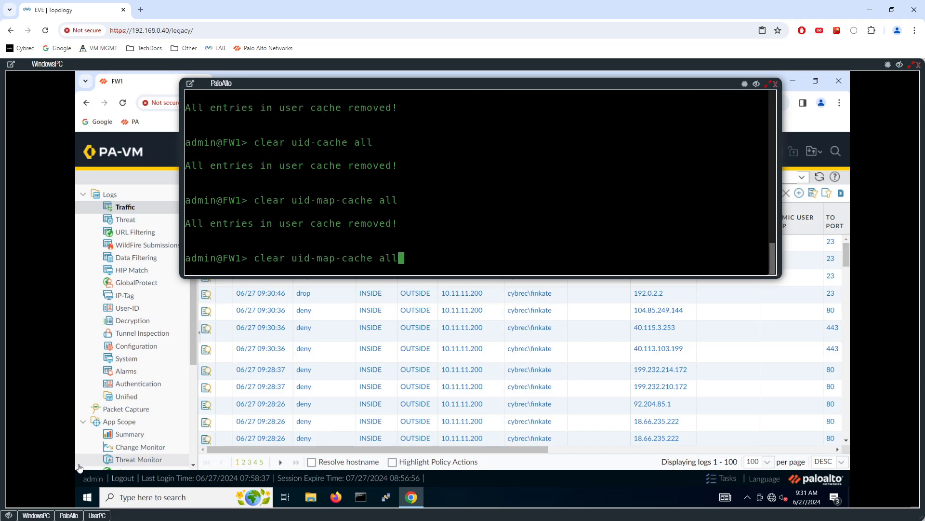
{"action": "key", "text": "Up"}
{"action": "key", "text": "Return"}
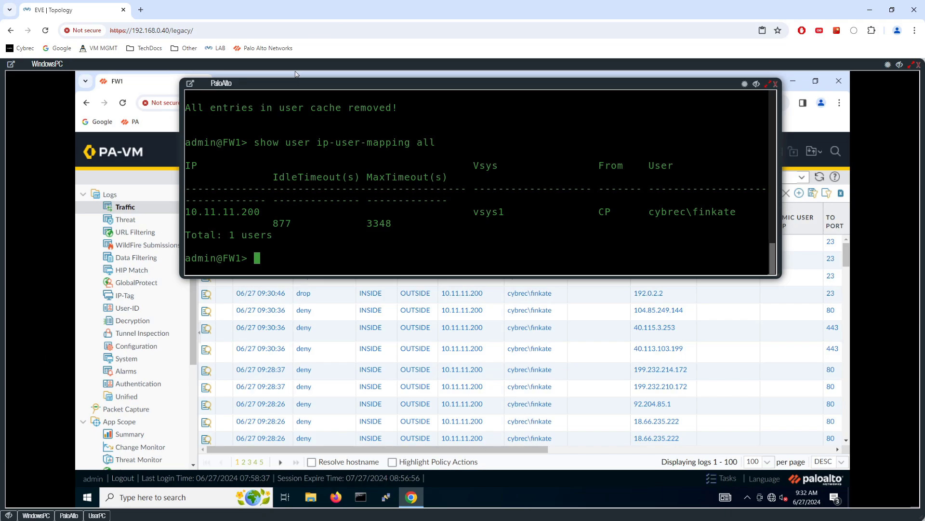
Dismiss the PuTTY timeout error and launch Firefox on UserPC
{"action": "left_click", "coordinate": [97, 515]}
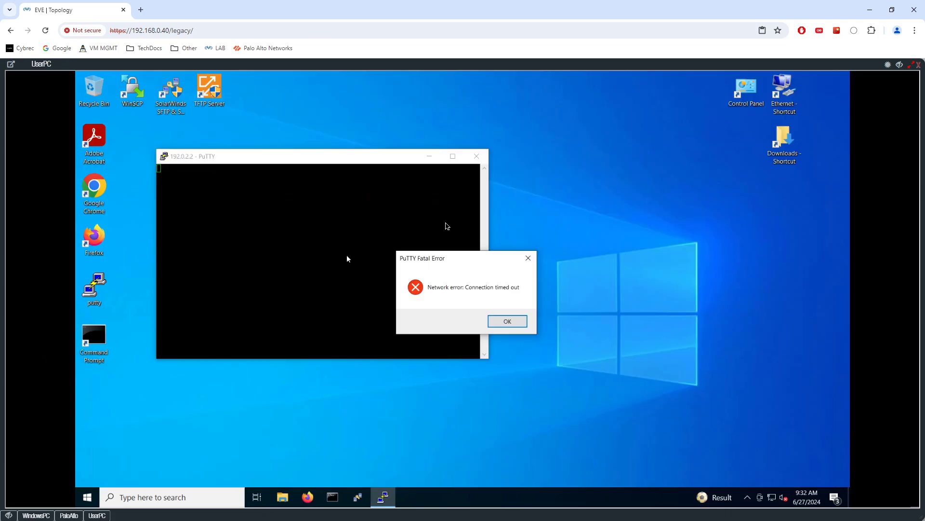
{"action": "left_click", "coordinate": [516, 323]}
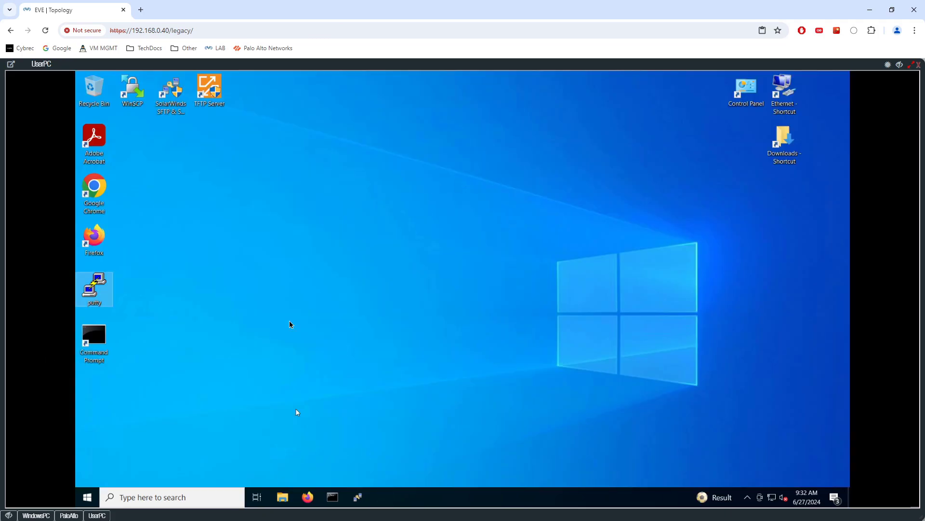
{"action": "key", "text": "Up"}
{"action": "key", "text": "Return"}
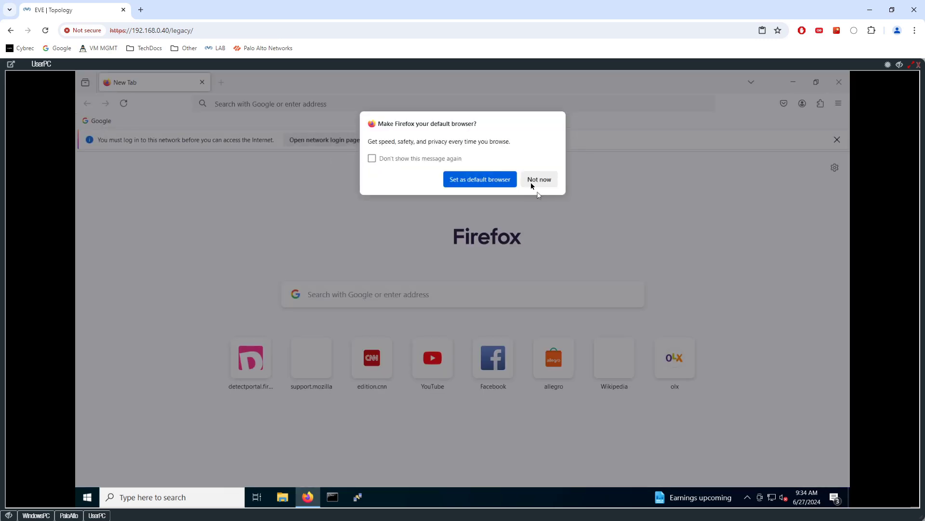
{"action": "left_click", "coordinate": [532, 186]}
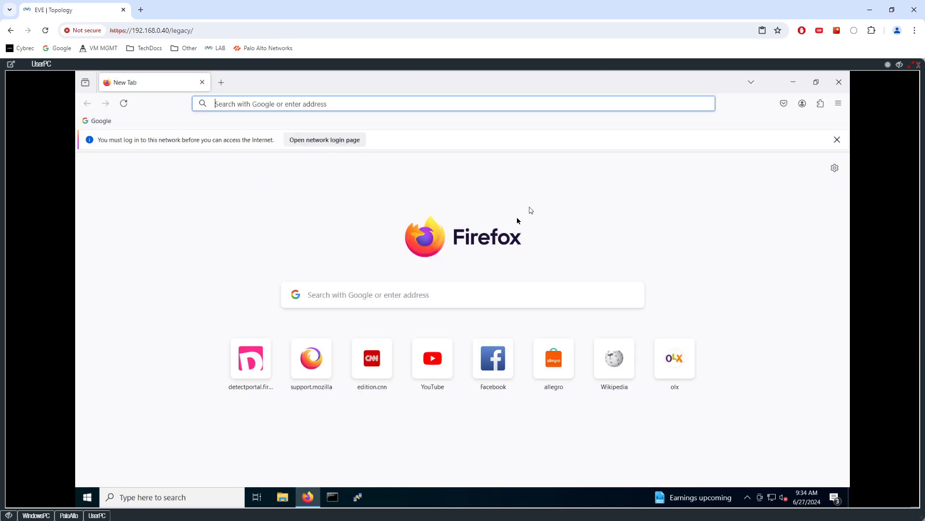
{"action": "left_click", "coordinate": [324, 141]}
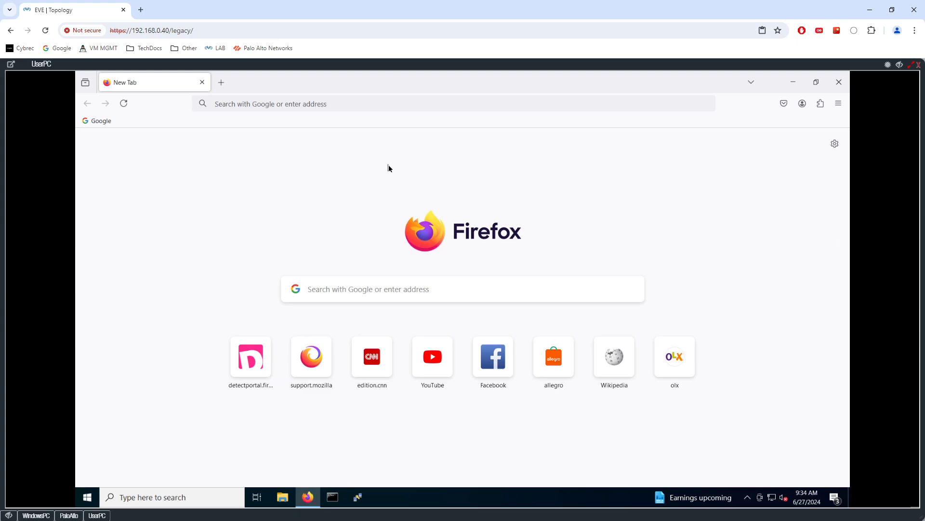
{"action": "left_click", "coordinate": [276, 105]}
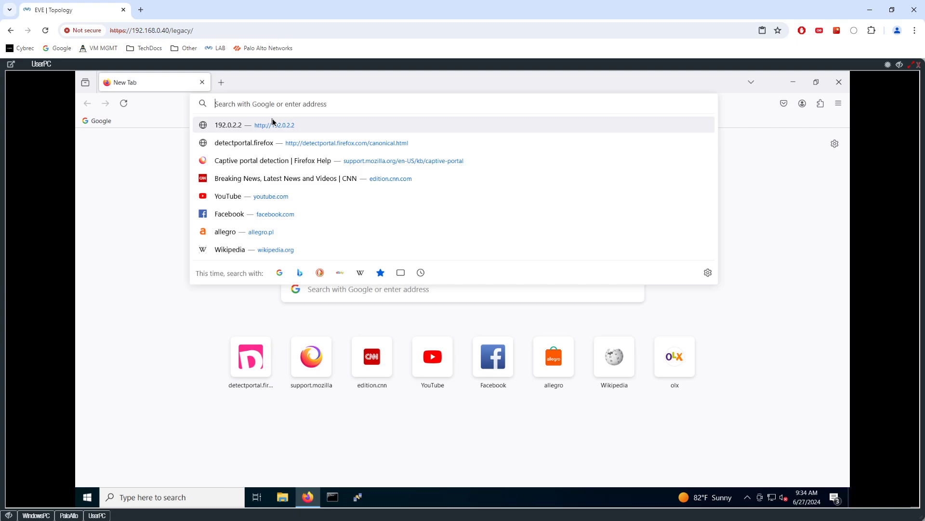
{"action": "left_click", "coordinate": [800, 165]}
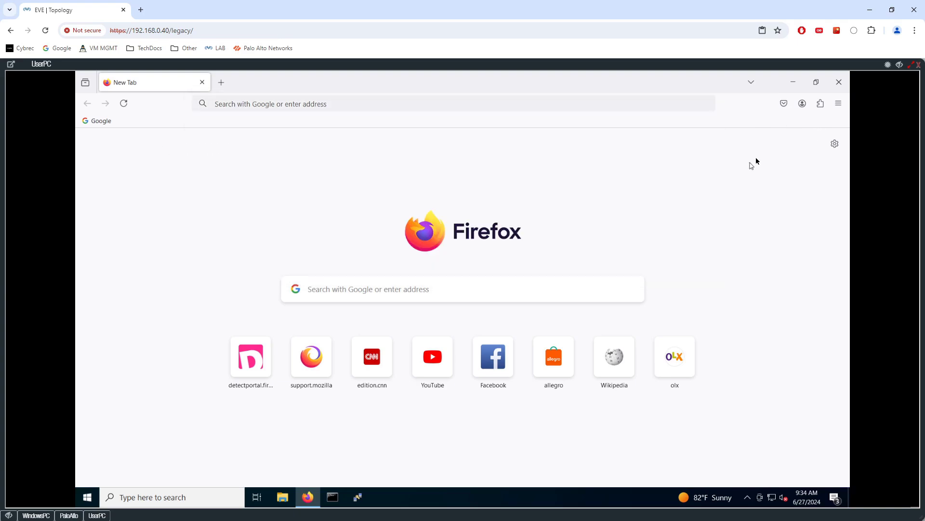
Clear Firefox history for Everything, including site settings and offline data, then close it
{"action": "left_click", "coordinate": [840, 105]}
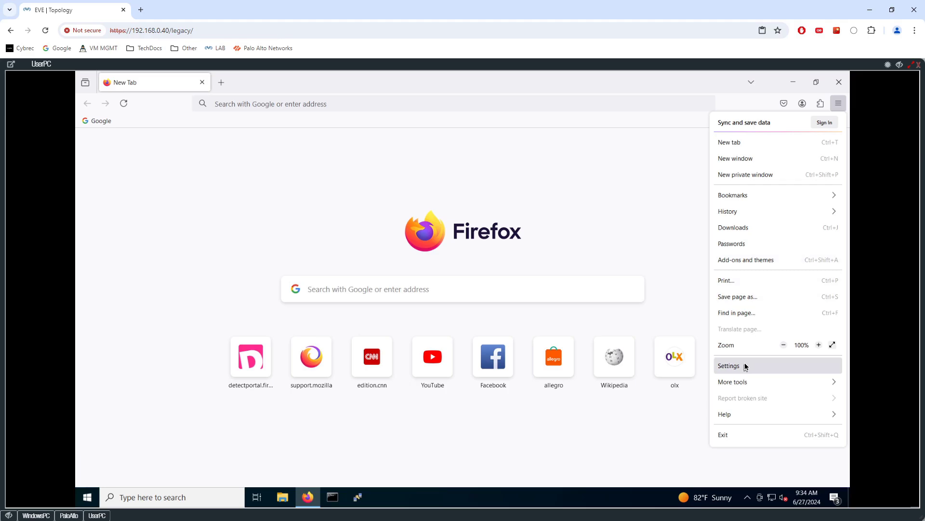
{"action": "left_click", "coordinate": [742, 212]}
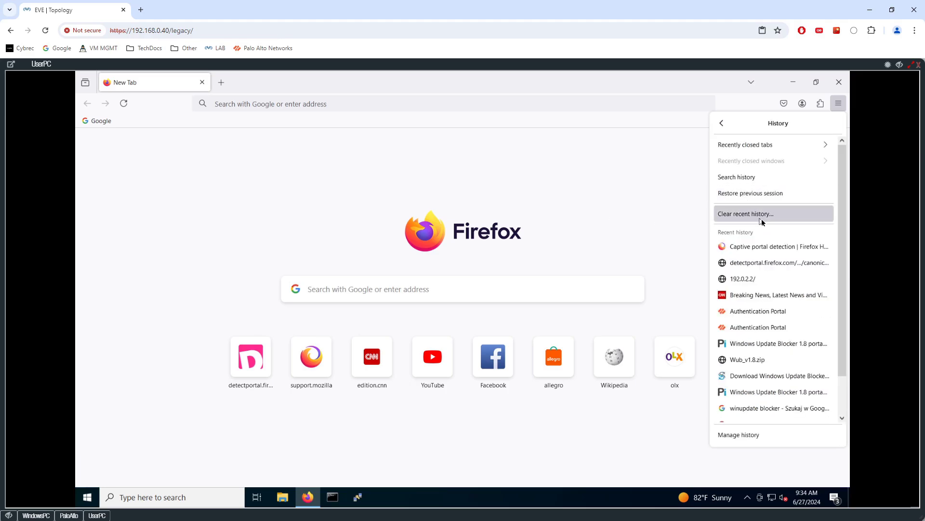
{"action": "left_click", "coordinate": [761, 222]}
{"action": "left_click", "coordinate": [504, 165]}
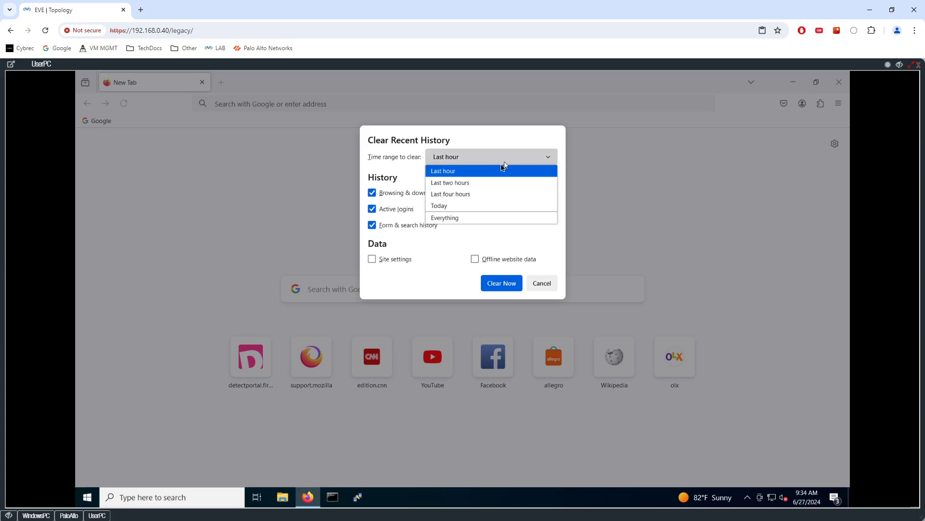
{"action": "left_click", "coordinate": [467, 218]}
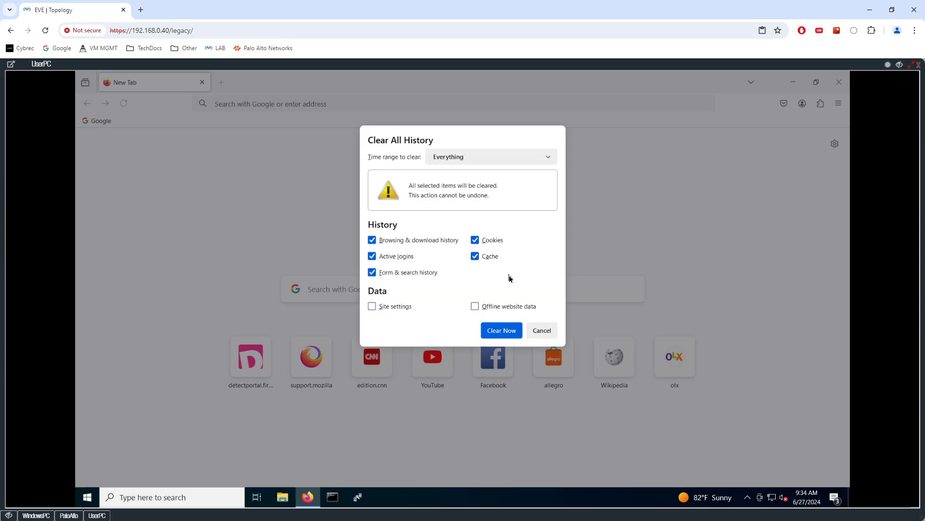
{"action": "left_click", "coordinate": [484, 306]}
{"action": "left_click", "coordinate": [408, 307]}
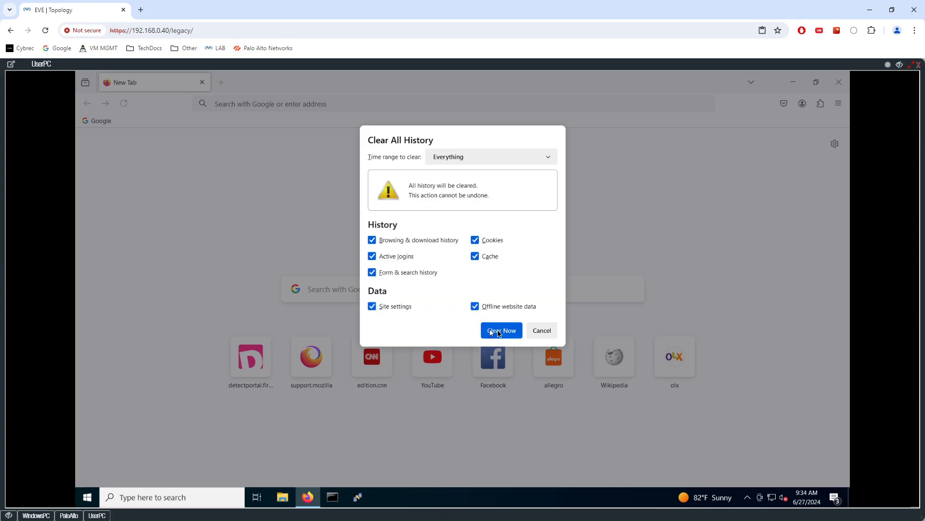
{"action": "left_click", "coordinate": [496, 330]}
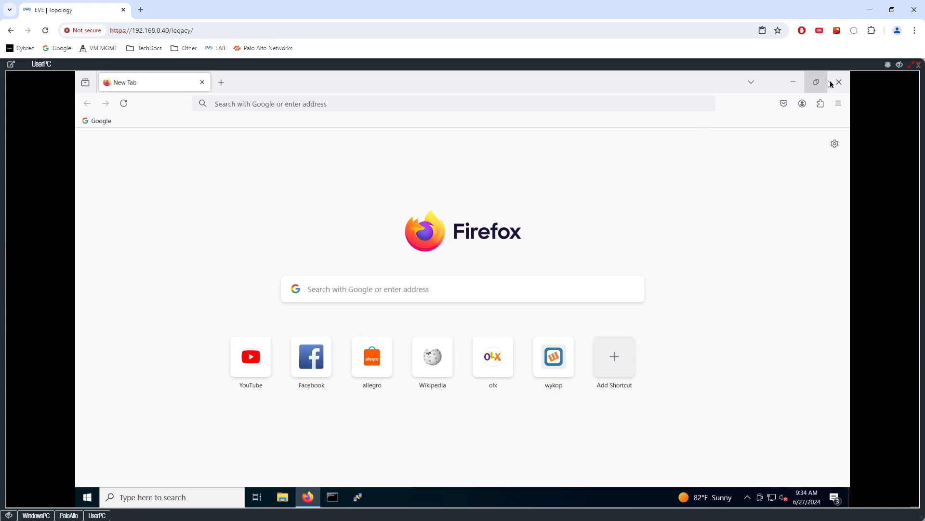
{"action": "left_click", "coordinate": [839, 82]}
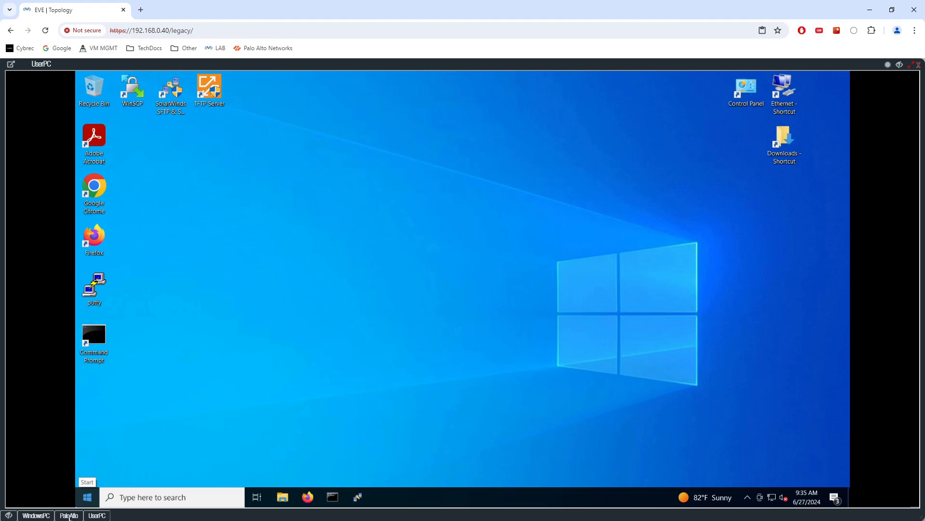
Check the group-mapping state and current IP-to-user mappings in the firewall CLI
{"action": "left_click", "coordinate": [69, 516]}
{"action": "key", "text": "Return"}
{"action": "key", "text": "Return"}
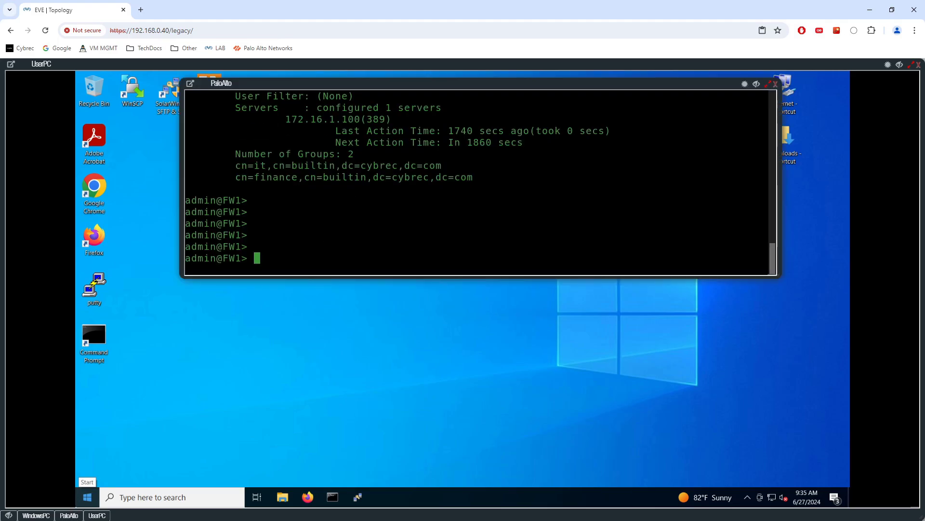
{"action": "type", "text": "show user group-mapping state all"}
{"action": "key", "text": "Return"}
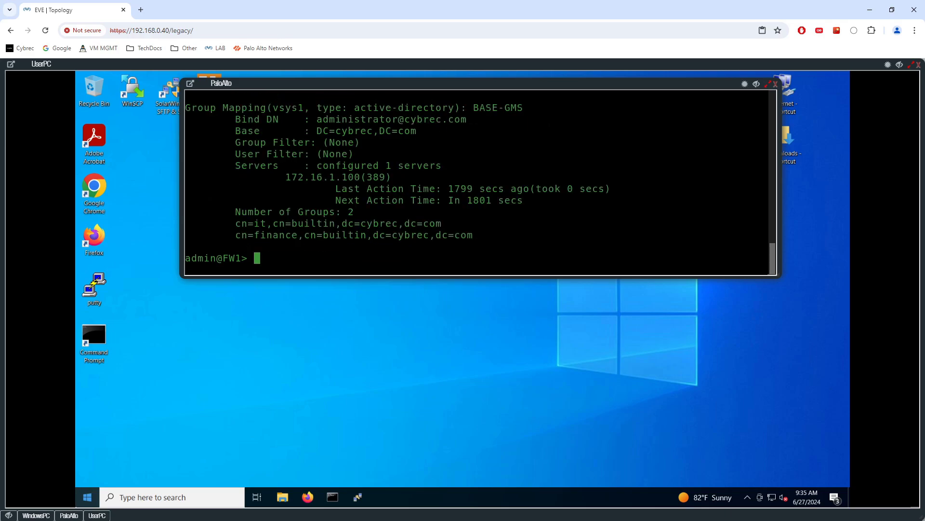
{"action": "key", "text": "Up"}
{"action": "key", "text": "Up"}
{"action": "key", "text": "Return"}
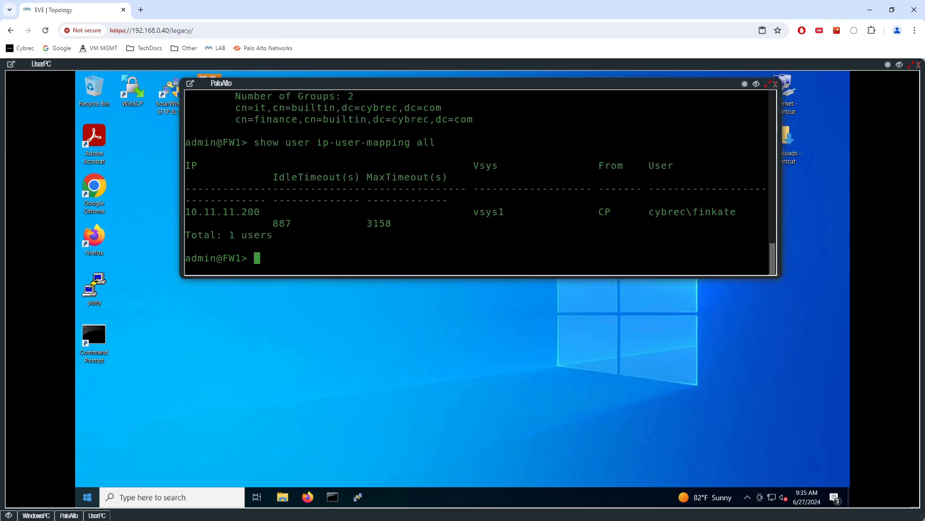
Run 'delete user-group-cache' repeatedly and list its further options with ?
{"action": "type", "text": "delete gr"}
{"action": "key", "text": "BackSpace"}
{"action": "key", "text": "BackSpace"}
{"action": "type", "text": "user-group-cache"}
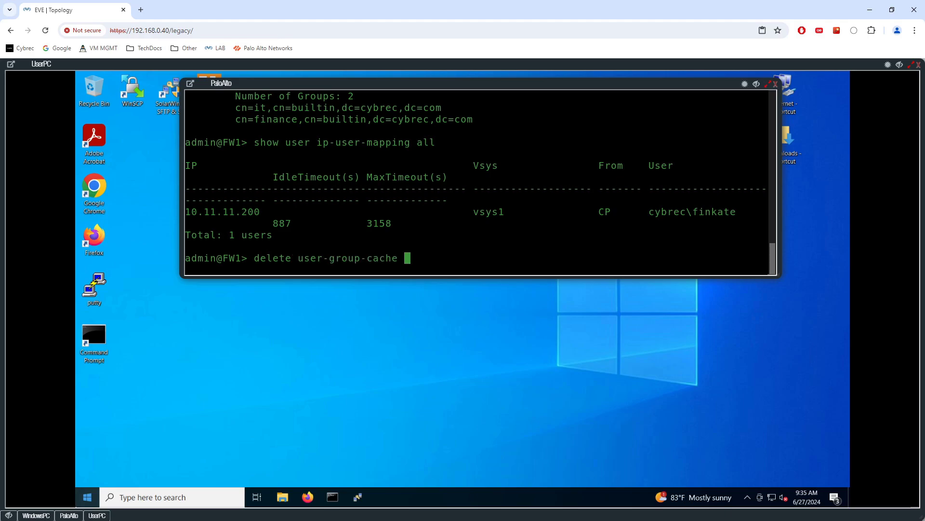
{"action": "key", "text": "Return"}
{"action": "key", "text": "Return"}
{"action": "key", "text": "Up"}
{"action": "key", "text": "Return"}
{"action": "key", "text": "Return"}
{"action": "key", "text": "Up"}
{"action": "key", "text": "Return"}
{"action": "key", "text": "Return"}
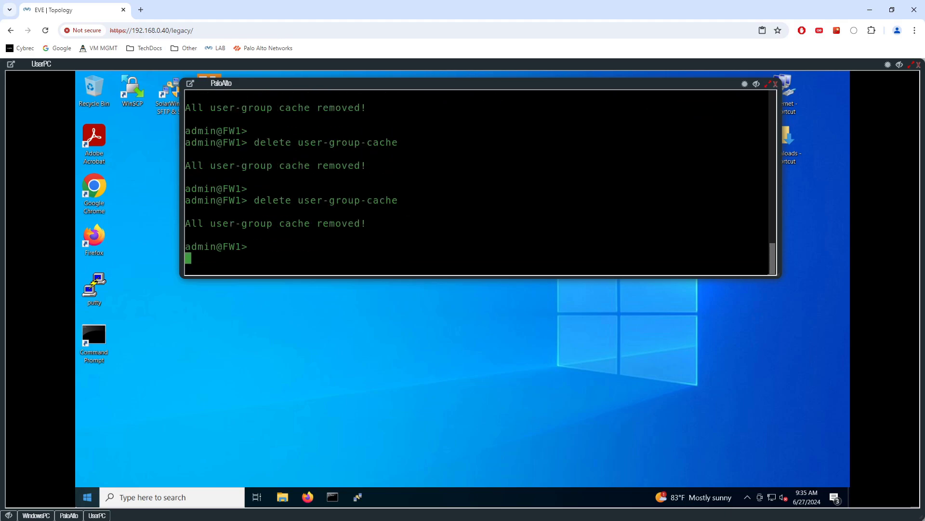
{"action": "type", "text": "delete user-group-cache "}
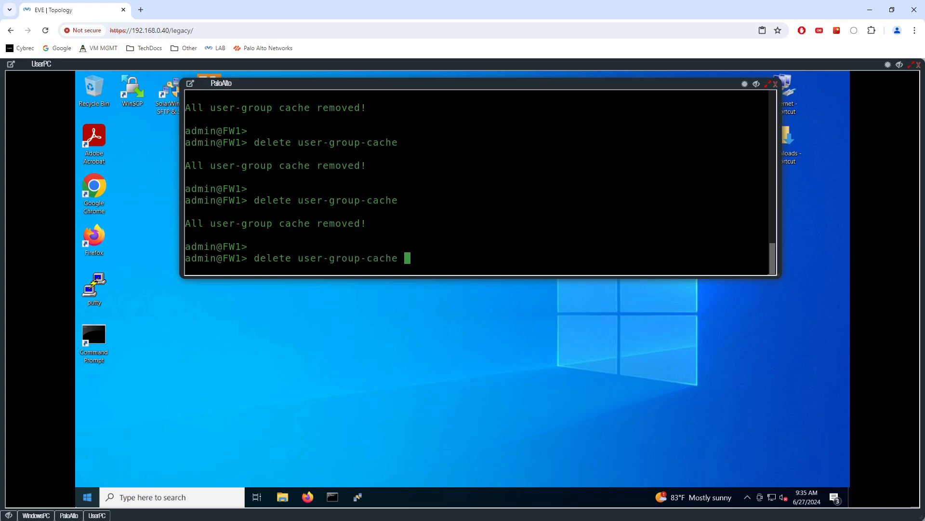
{"action": "type", "text": "?"}
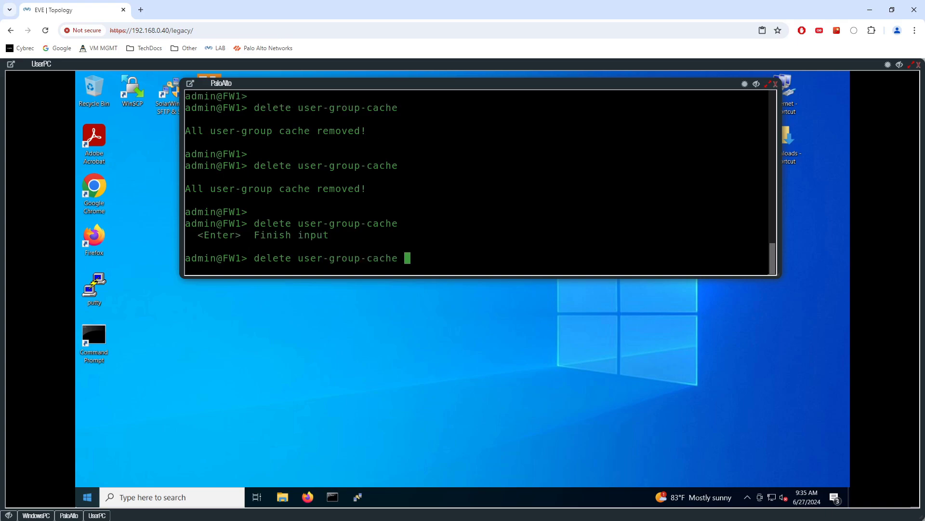
Clear all data-plane user cache entries with 'clear user-cache all'
{"action": "key", "text": "ctrl+u"}
{"action": "type", "text": "clear user-"}
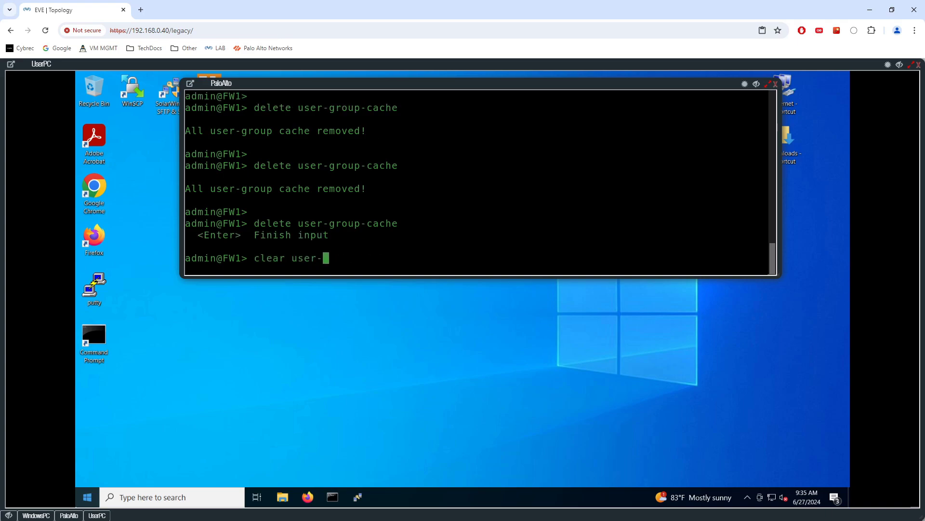
{"action": "type", "text": "?"}
{"action": "type", "text": "cache"}
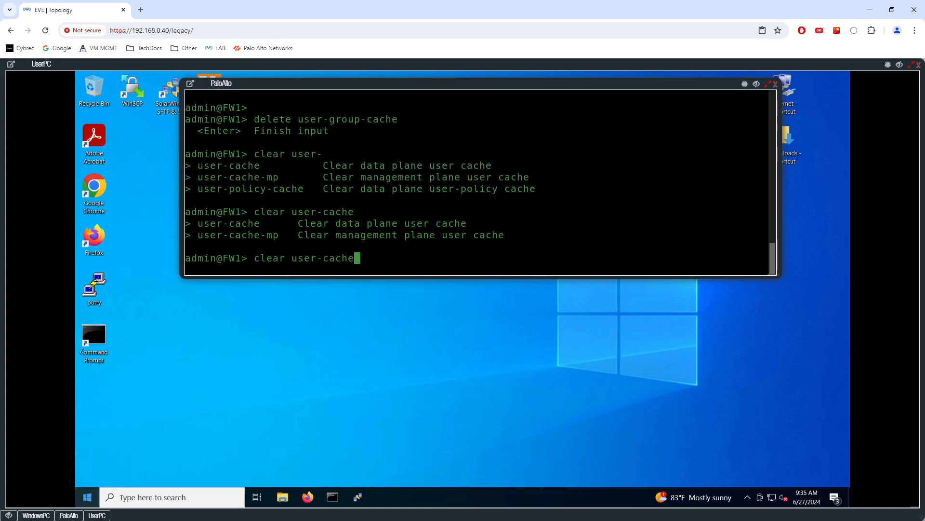
{"action": "type", "text": "? ?"}
{"action": "type", "text": "all"}
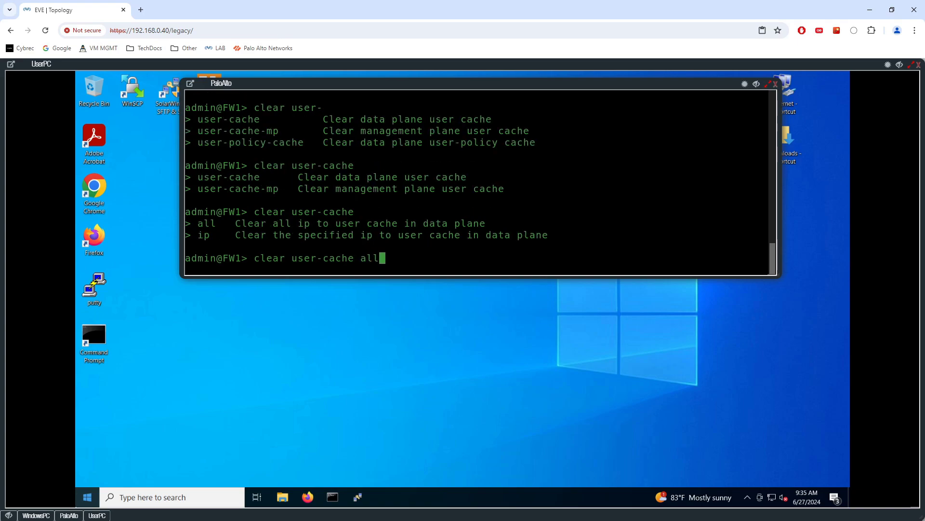
{"action": "key", "text": "Return"}
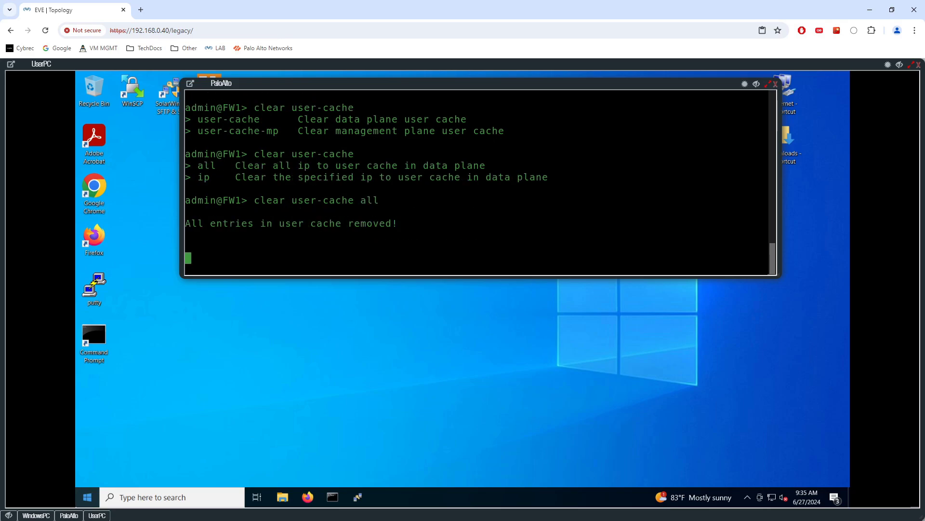
Clear the management-plane user cache with 'clear user-cache-mp all'
{"action": "key", "text": "Return"}
{"action": "key", "text": "Up"}
{"action": "key", "text": "BackSpace"}
{"action": "key", "text": "BackSpace"}
{"action": "key", "text": "BackSpace"}
{"action": "type", "text": "ip"}
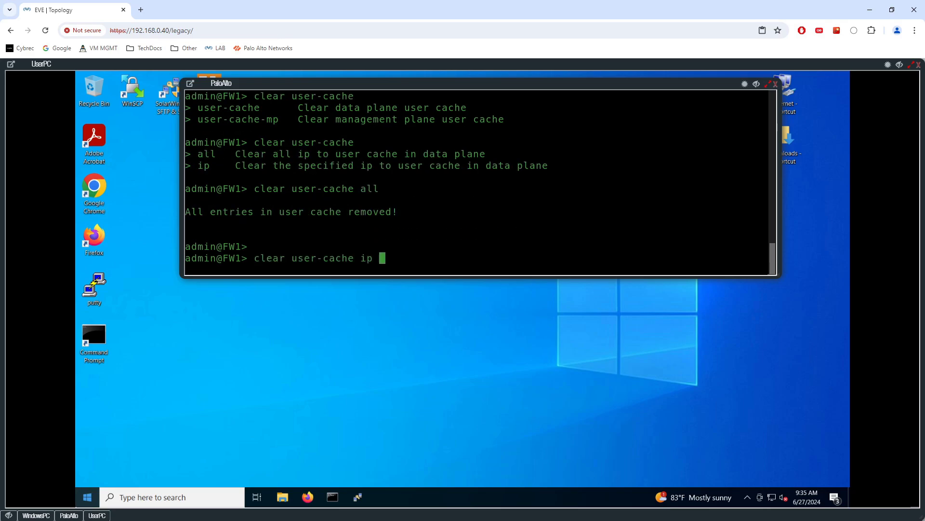
{"action": "type", "text": " ?"}
{"action": "key", "text": "BackSpace"}
{"action": "key", "text": "BackSpace"}
{"action": "key", "text": "BackSpace"}
{"action": "type", "text": "?"}
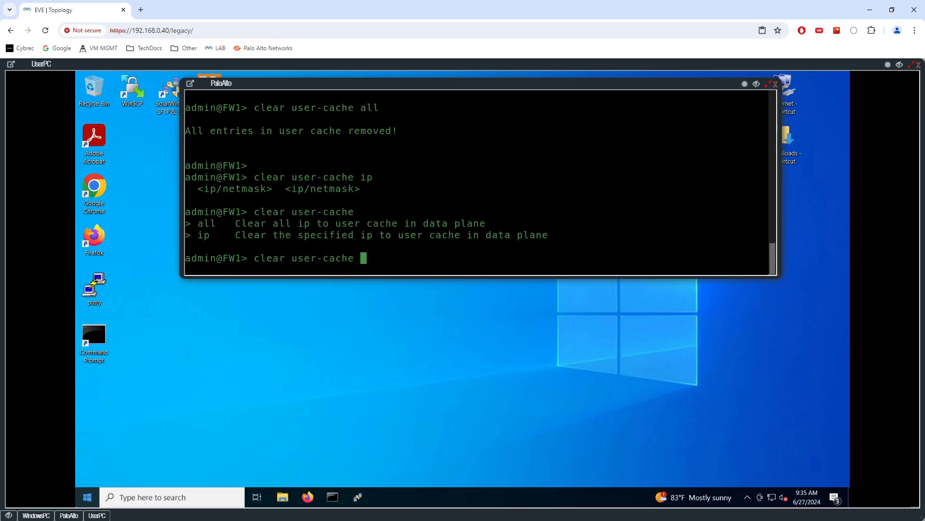
{"action": "key", "text": "BackSpace"}
{"action": "key", "text": "BackSpace"}
{"action": "key", "text": "BackSpace"}
{"action": "key", "text": "BackSpace"}
{"action": "key", "text": "BackSpace"}
{"action": "key", "text": "BackSpace"}
{"action": "key", "text": "BackSpace"}
{"action": "key", "text": "BackSpace"}
{"action": "key", "text": "BackSpace"}
{"action": "key", "text": "BackSpace"}
{"action": "key", "text": "BackSpace"}
{"action": "type", "text": "?"}
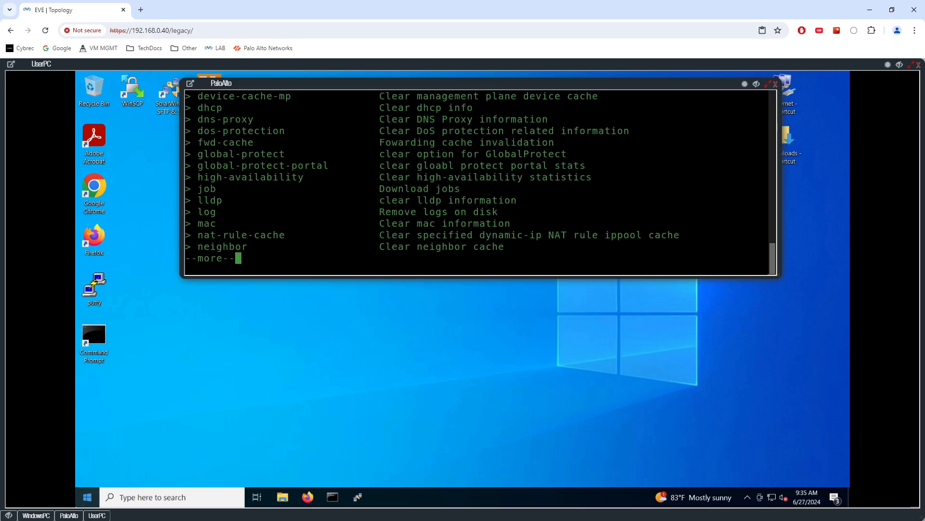
{"action": "type", "text": "q"}
{"action": "type", "text": "user-"}
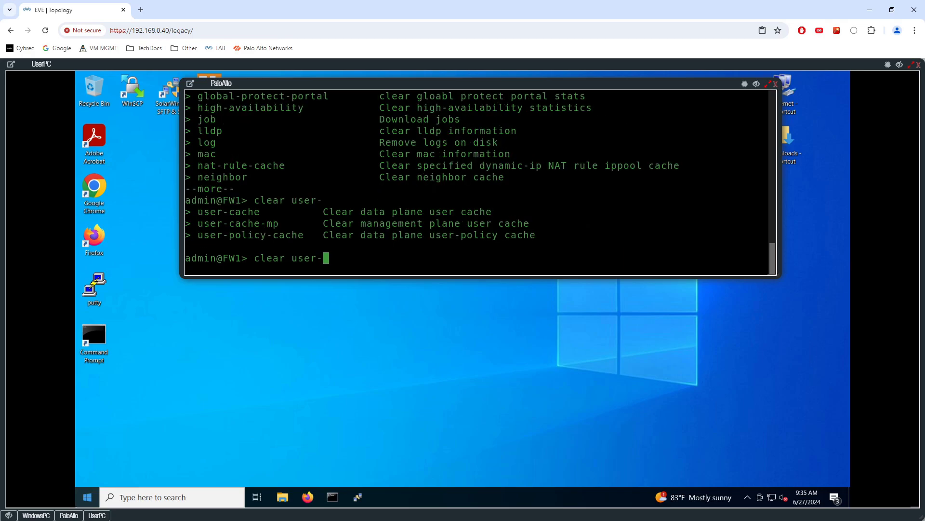
{"action": "type", "text": "?cache-kmp"}
{"action": "key", "text": "BackSpace"}
{"action": "key", "text": "BackSpace"}
{"action": "key", "text": "BackSpace"}
{"action": "type", "text": "mp "}
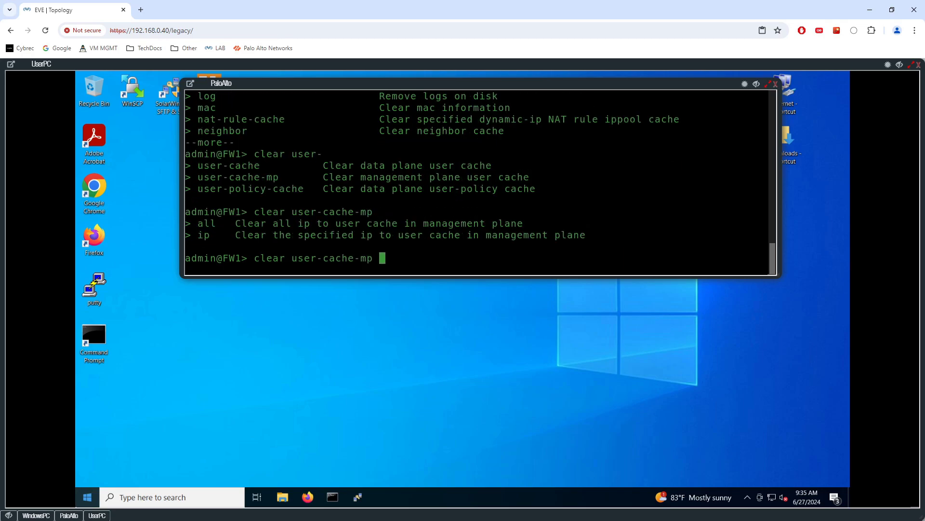
{"action": "type", "text": "?all"}
{"action": "key", "text": "Return"}
Clear all user-policy cache entries with 'clear user-policy-cache all'
{"action": "key", "text": "Up"}
{"action": "key", "text": "Return"}
{"action": "key", "text": "Return"}
{"action": "key", "text": "Up"}
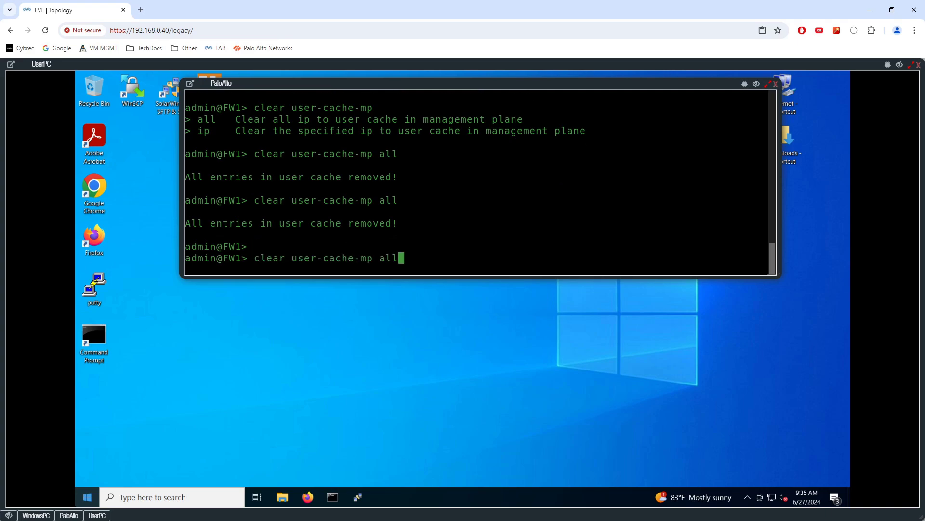
{"action": "key", "text": "BackSpace"}
{"action": "key", "text": "BackSpace"}
{"action": "key", "text": "BackSpace"}
{"action": "key", "text": "BackSpace"}
{"action": "key", "text": "BackSpace"}
{"action": "key", "text": "BackSpace"}
{"action": "key", "text": "BackSpace"}
{"action": "key", "text": "BackSpace"}
{"action": "key", "text": "BackSpace"}
{"action": "key", "text": "BackSpace"}
{"action": "key", "text": "BackSpace"}
{"action": "key", "text": "BackSpace"}
{"action": "type", "text": "policy-cache"}
{"action": "key", "text": "Return"}
{"action": "key", "text": "Up"}
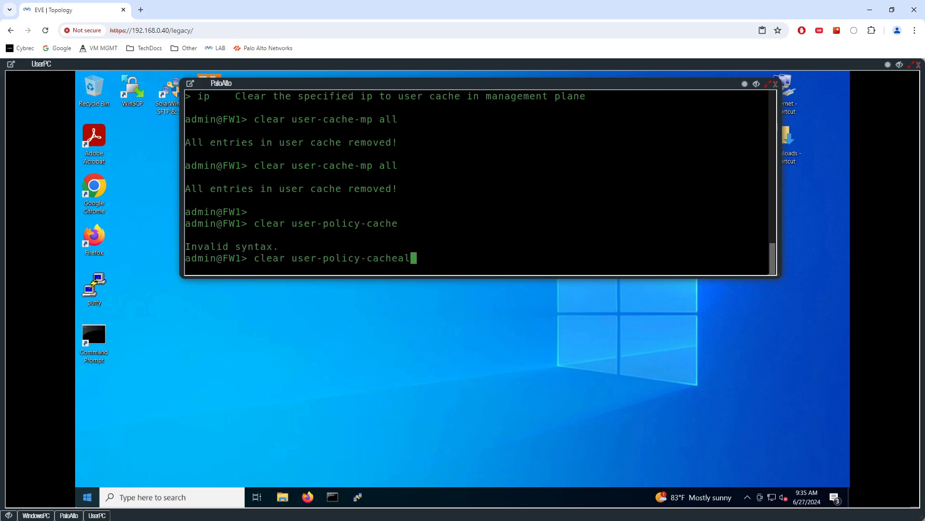
{"action": "type", "text": "all"}
{"action": "key", "text": "Return"}
{"action": "key", "text": "Return"}
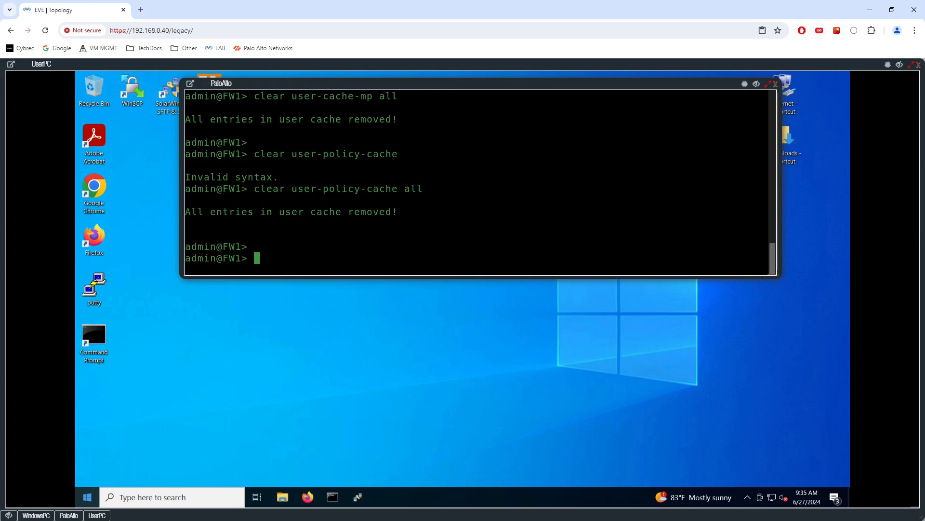
{"action": "key", "text": "Up"}
{"action": "key", "text": "Return"}
{"action": "key", "text": "Return"}
{"action": "key", "text": "Return"}
Recall 'show user ip-user-mapping all' from history and list the current IP-user mappings
{"action": "key", "text": "Up"}
{"action": "key", "text": "Up"}
{"action": "key", "text": "Up"}
{"action": "key", "text": "Up"}
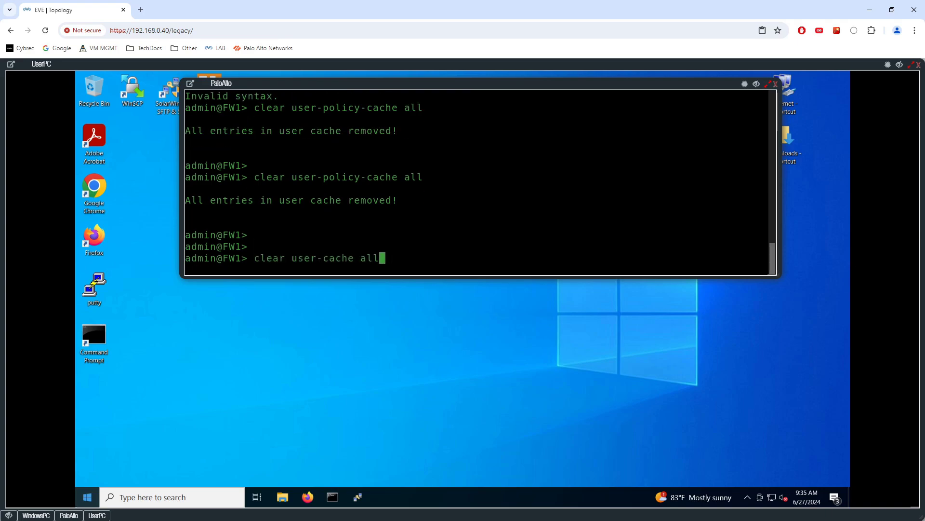
{"action": "key", "text": "Down"}
{"action": "key", "text": "Down"}
{"action": "key", "text": "Down"}
{"action": "key", "text": "Down"}
{"action": "key", "text": "Down"}
{"action": "key", "text": "Up"}
{"action": "key", "text": "Up"}
{"action": "key", "text": "Up"}
{"action": "key", "text": "Up"}
{"action": "key", "text": "Up"}
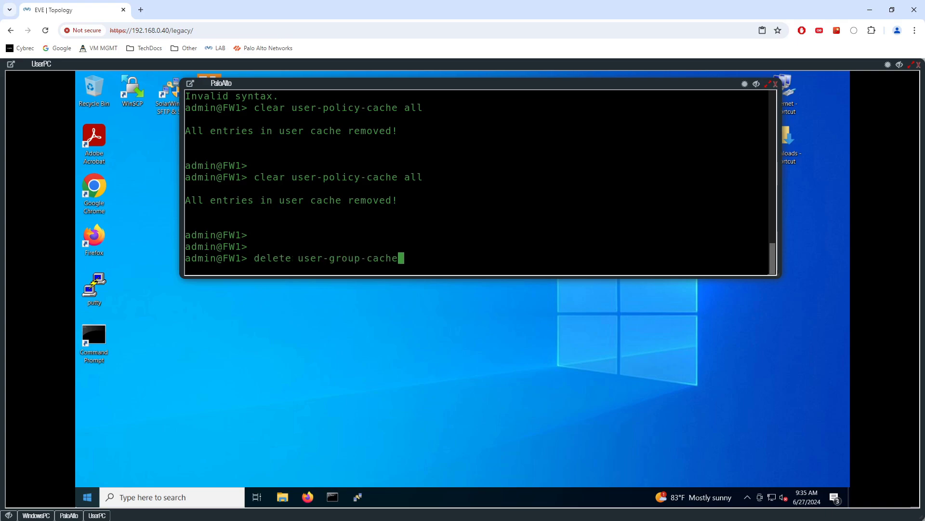
{"action": "key", "text": "Down"}
{"action": "key", "text": "Up"}
{"action": "key", "text": "Up"}
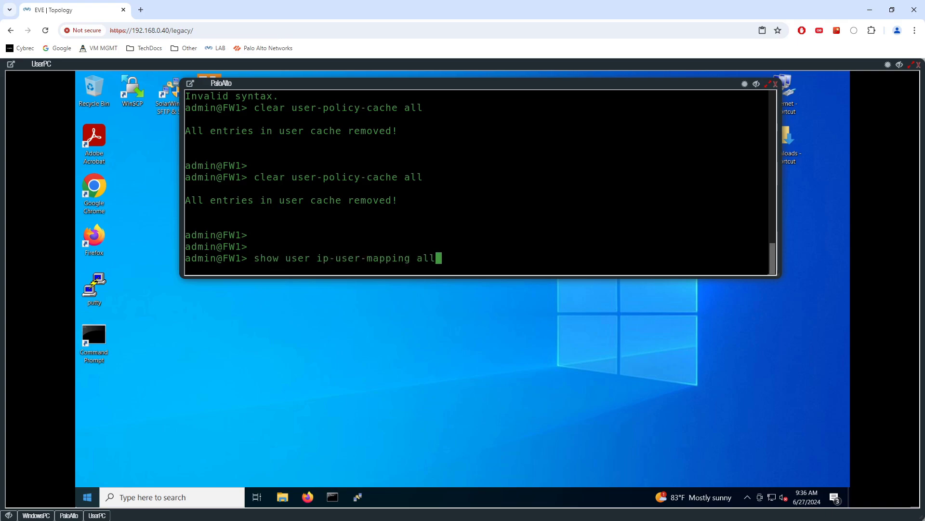
{"action": "key", "text": "Return"}
Clear the data-plane user cache again with 'clear user-cache all'
{"action": "key", "text": "Return"}
{"action": "key", "text": "Up"}
{"action": "key", "text": "Up"}
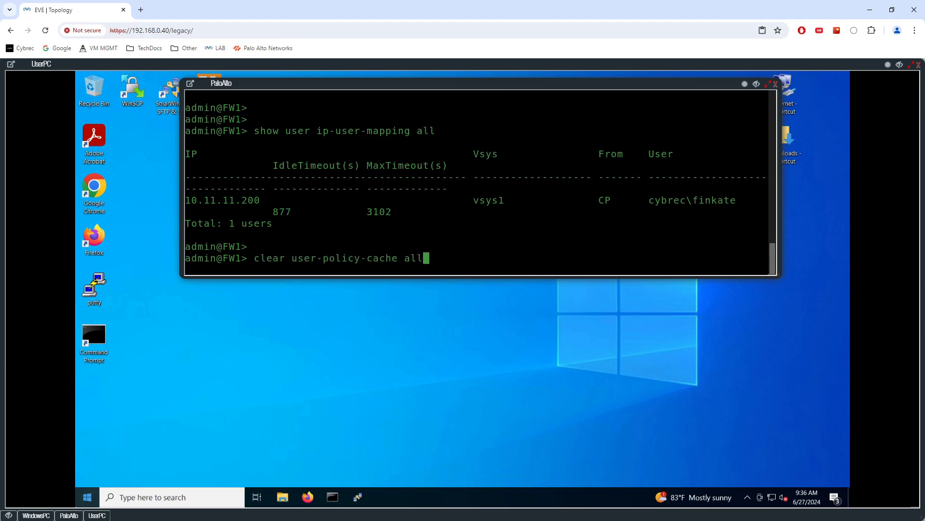
{"action": "key", "text": "Return"}
{"action": "key", "text": "Up"}
{"action": "key", "text": "BackSpace"}
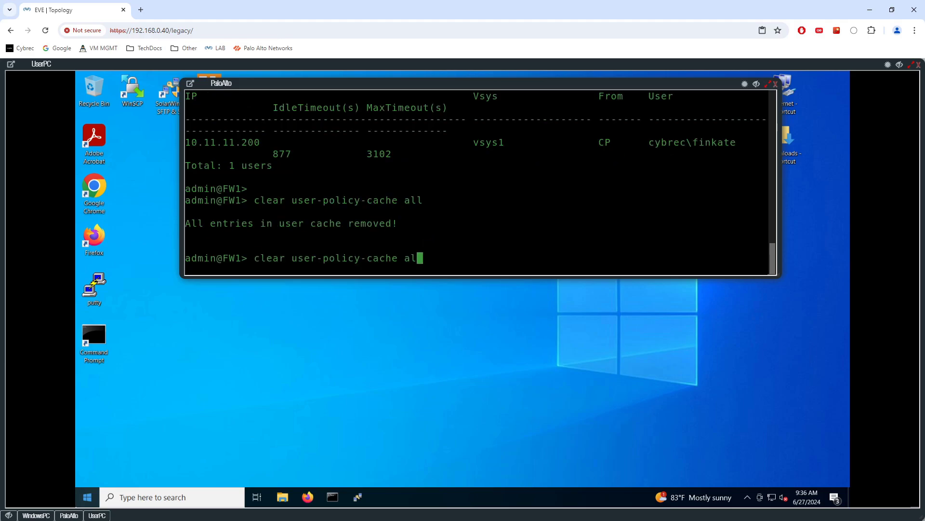
{"action": "key", "text": "BackSpace"}
{"action": "key", "text": "BackSpace"}
{"action": "key", "text": "BackSpace"}
{"action": "key", "text": "BackSpace"}
{"action": "key", "text": "BackSpace"}
{"action": "key", "text": "BackSpace"}
{"action": "key", "text": "BackSpace"}
{"action": "key", "text": "BackSpace"}
{"action": "key", "text": "BackSpace"}
{"action": "key", "text": "BackSpace"}
{"action": "key", "text": "BackSpace"}
{"action": "key", "text": "BackSpace"}
{"action": "key", "text": "BackSpace"}
{"action": "key", "text": "BackSpace"}
{"action": "key", "text": "BackSpace"}
{"action": "key", "text": "question"}
{"action": "type", "text": "cache all"}
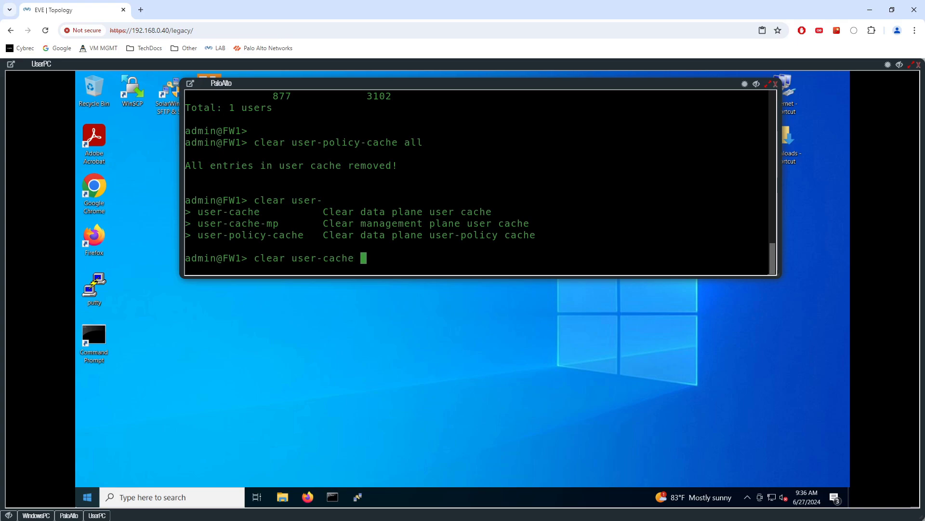
{"action": "key", "text": "Return"}
Delete the user-group cache again and recall the IP-user mapping listing
{"action": "type", "text": "delete user-"}
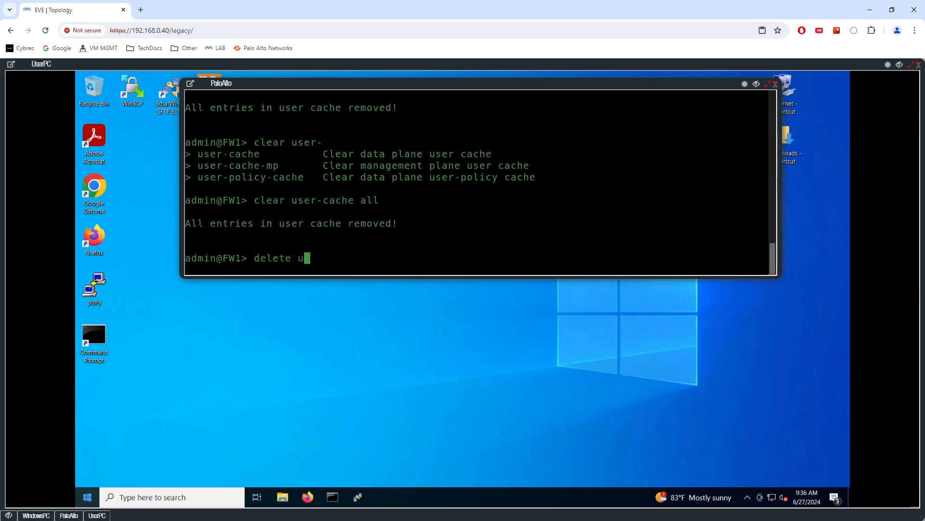
{"action": "key", "text": "Tab"}
{"action": "key", "text": "question"}
{"action": "key", "text": "Return"}
{"action": "key", "text": "Return"}
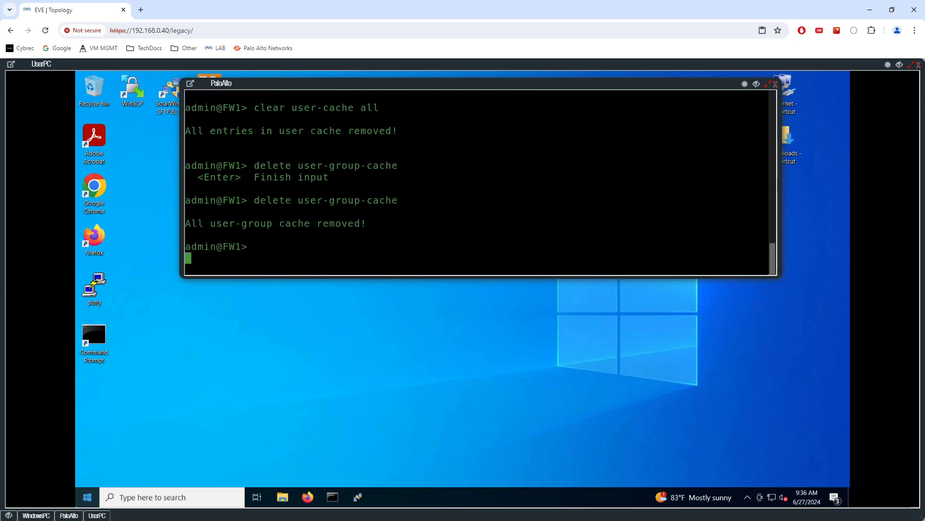
{"action": "key", "text": "Up"}
{"action": "key", "text": "Up"}
{"action": "key", "text": "Up"}
{"action": "key", "text": "Up"}
{"action": "key", "text": "Return"}
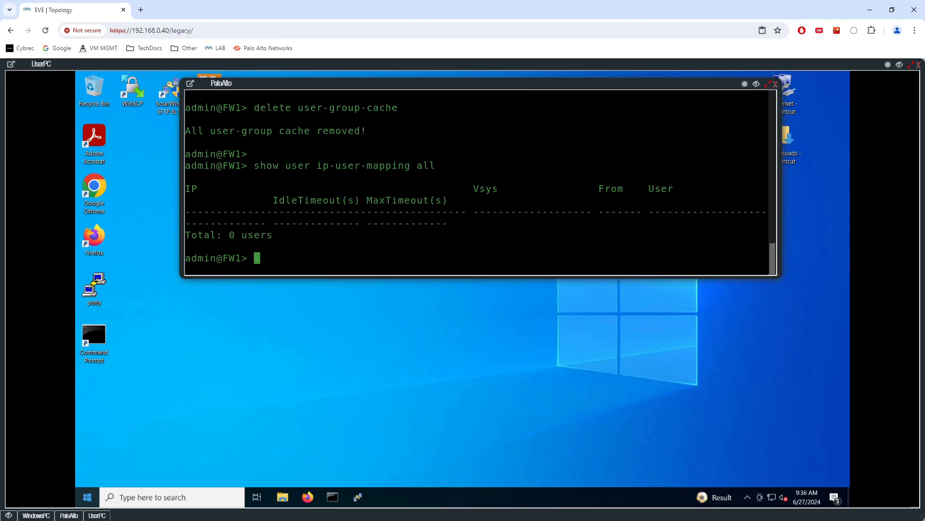
Launch Firefox from the UserPC desktop
{"action": "left_click", "coordinate": [100, 235]}
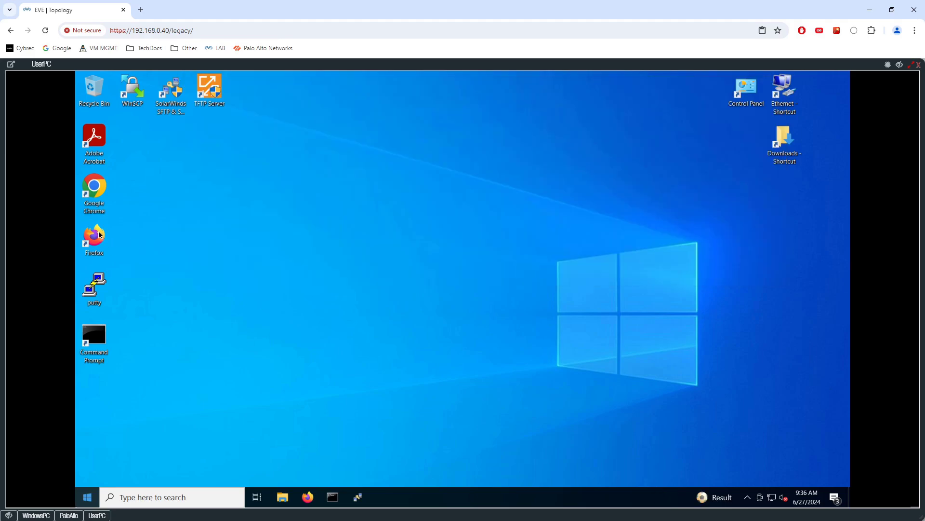
{"action": "left_click", "coordinate": [440, 122]}
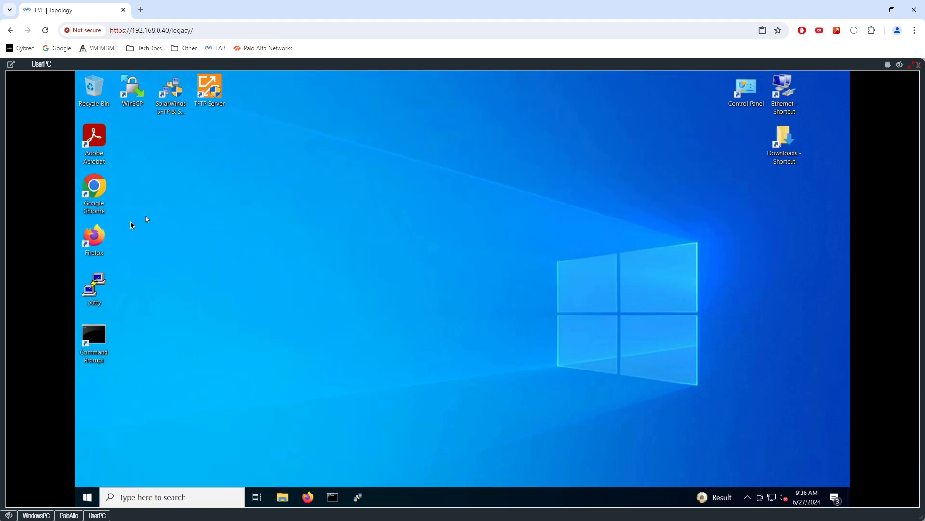
{"action": "double_click", "coordinate": [102, 237]}
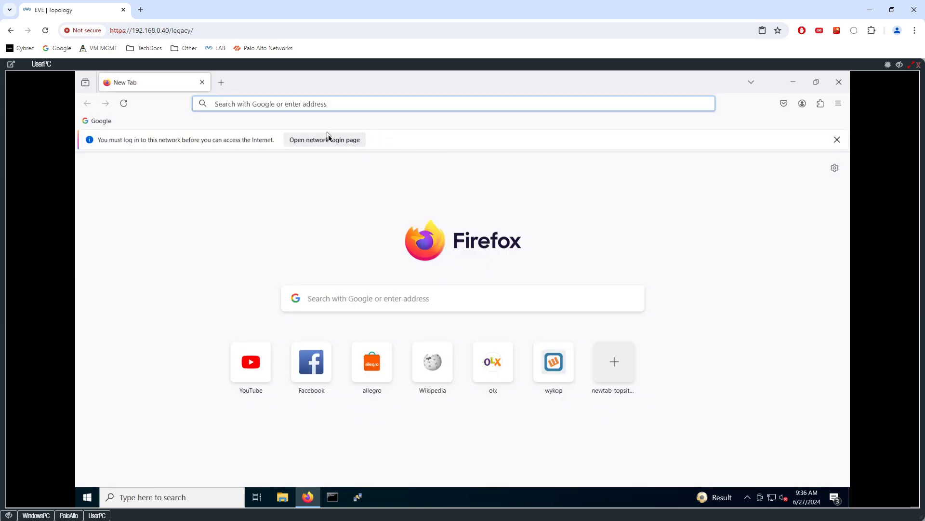
Accept the self-signed certificate and log in to the captive portal with the user's credentials
{"action": "left_click", "coordinate": [351, 141]}
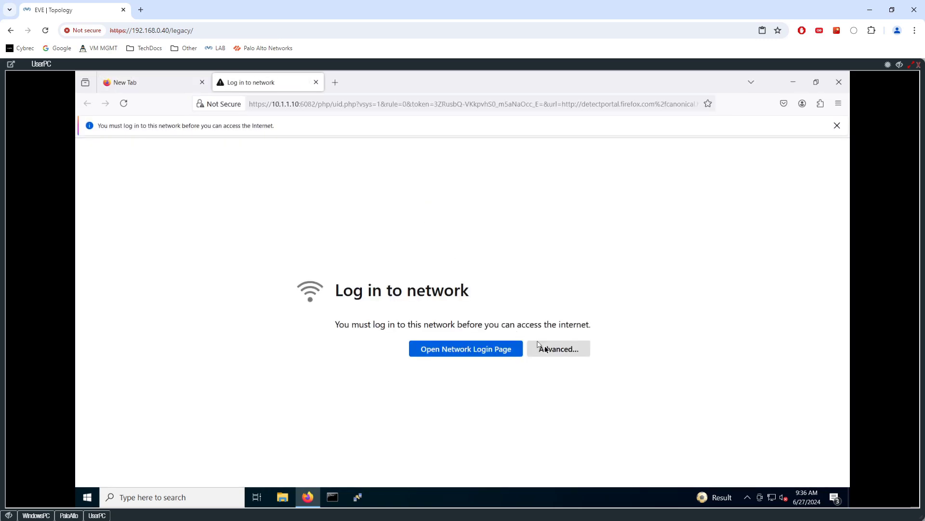
{"action": "left_click", "coordinate": [555, 350]}
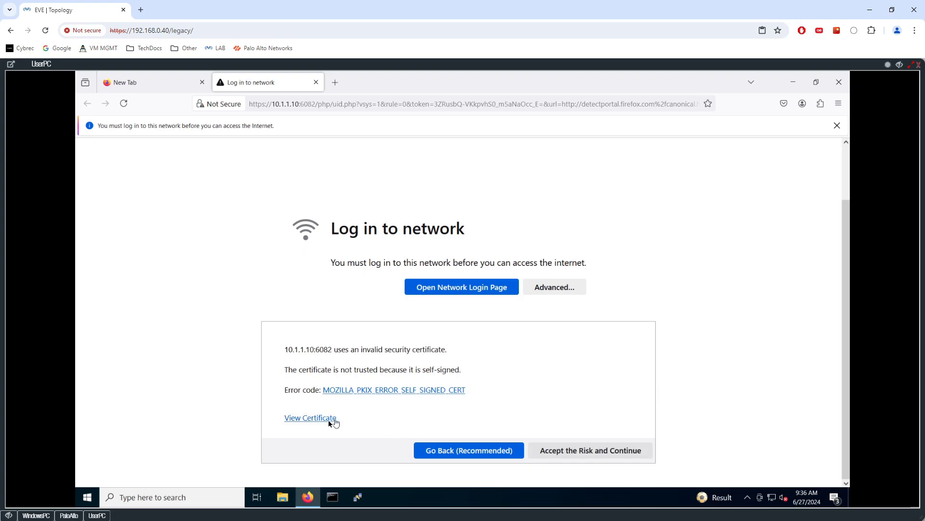
{"action": "left_click", "coordinate": [557, 453]}
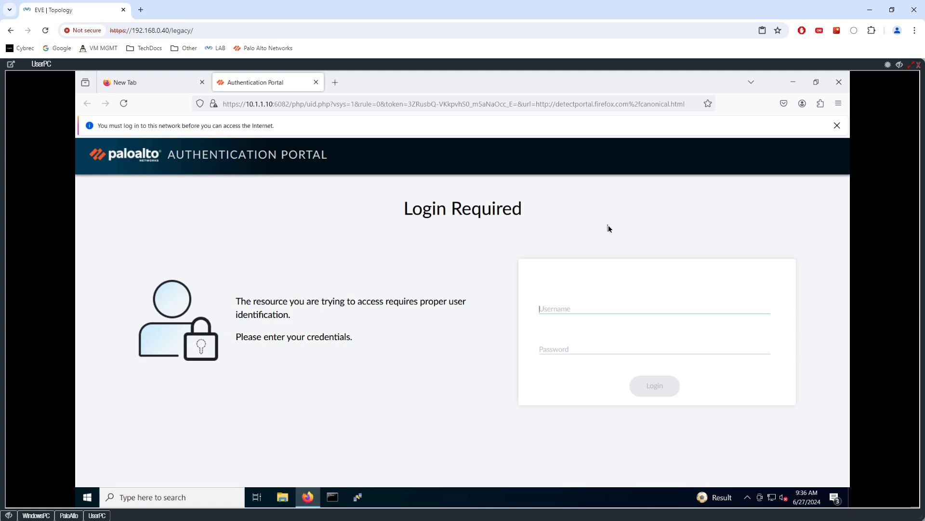
{"action": "type", "text": "itsara"}
{"action": "key", "text": "Tab"}
{"action": "type", "text": "••••••••••"}
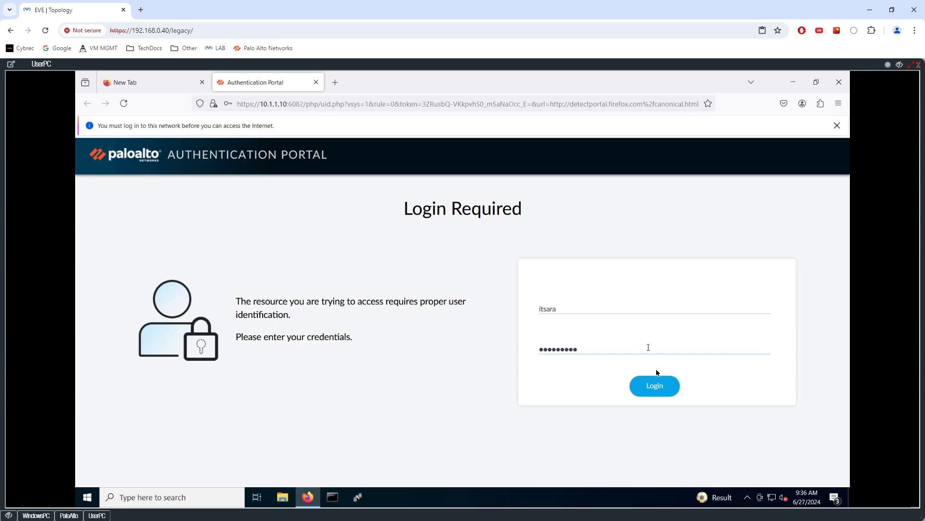
{"action": "left_click", "coordinate": [657, 382]}
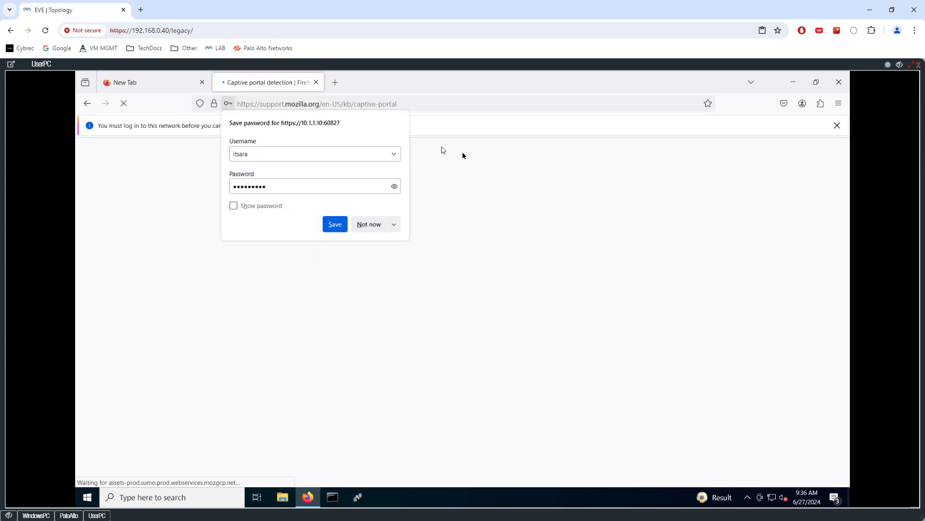
Load https:cnn.com, then close Firefox
{"action": "left_click", "coordinate": [312, 106]}
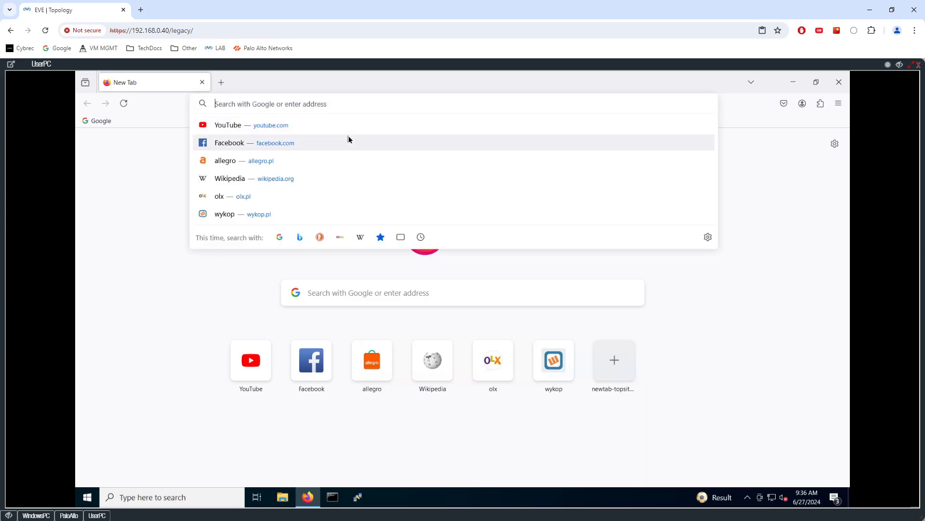
{"action": "type", "text": "c"}
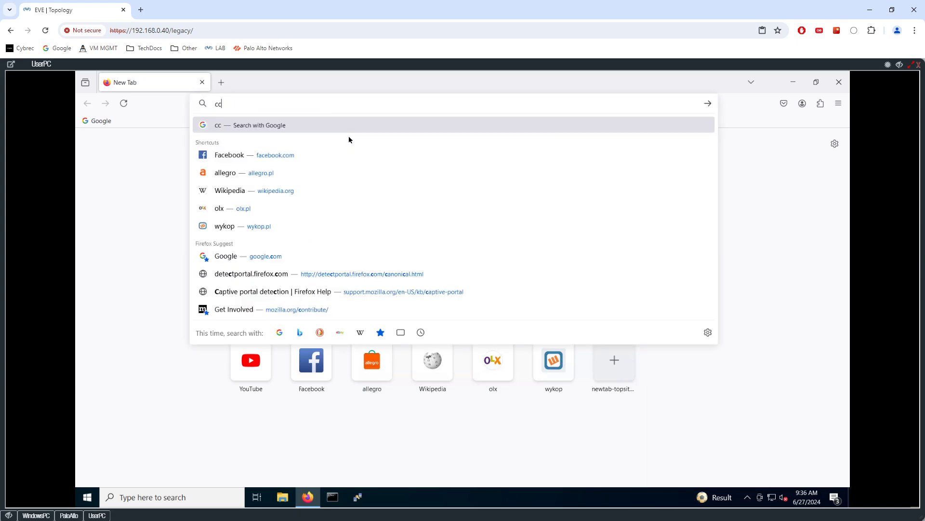
{"action": "type", "text": "nn.com"}
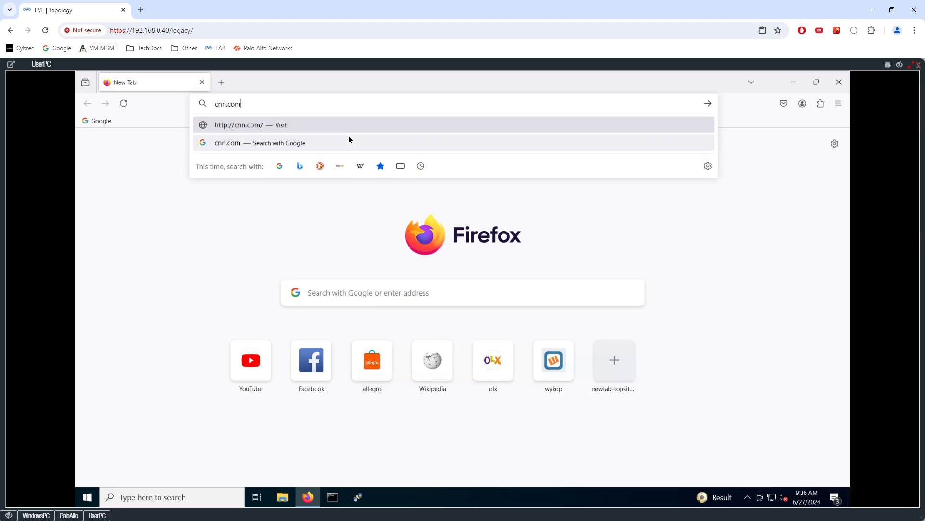
{"action": "key", "text": "Home"}
{"action": "type", "text": "https:"}
{"action": "key", "text": "Return"}
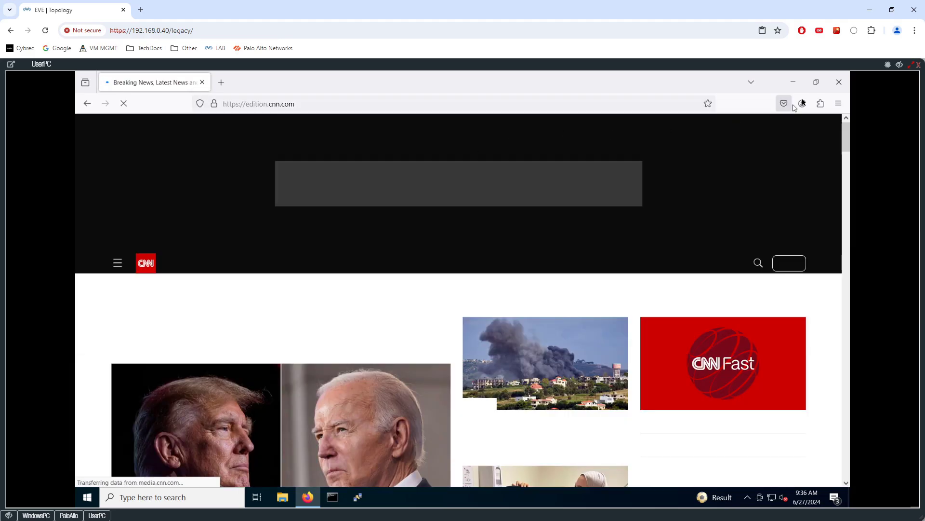
{"action": "left_click", "coordinate": [839, 84]}
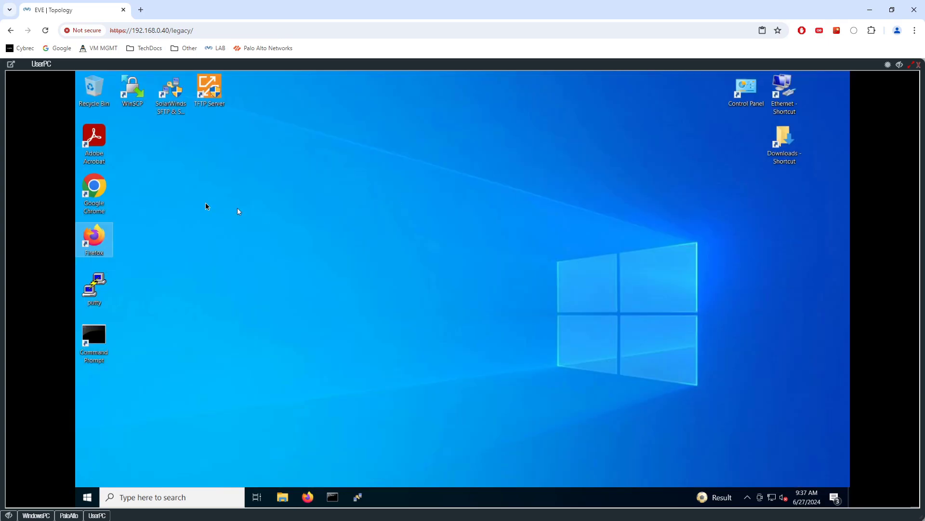
Refresh the Authentication logs on WindowsPC, then view the User-ID logs
{"action": "left_click", "coordinate": [36, 515]}
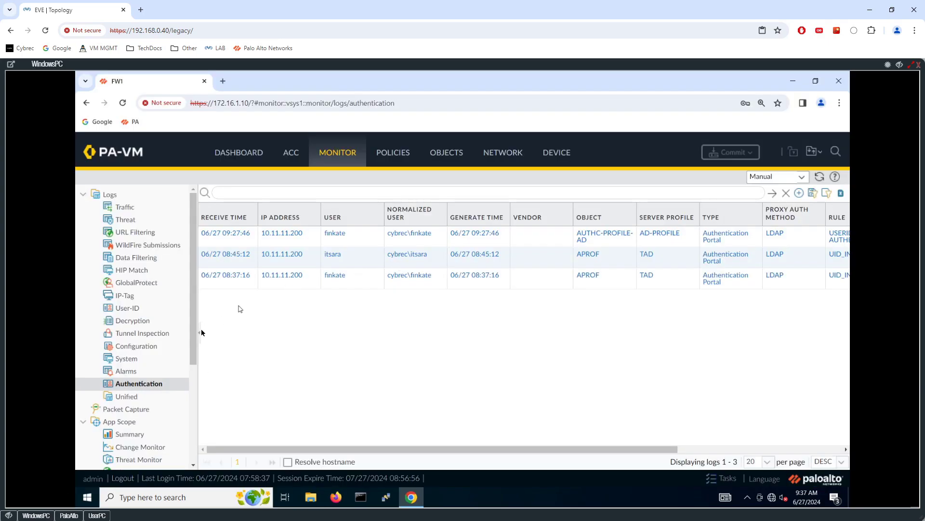
{"action": "left_click", "coordinate": [133, 384]}
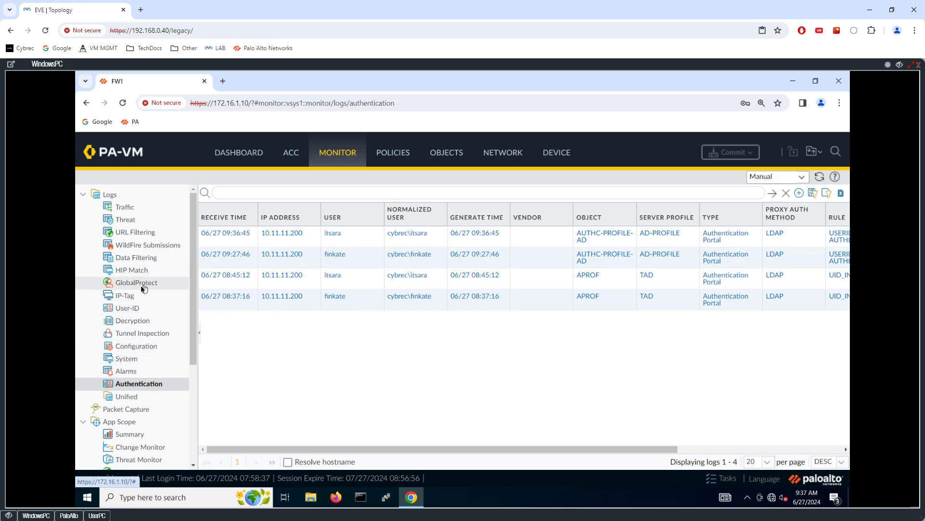
{"action": "left_click", "coordinate": [131, 308]}
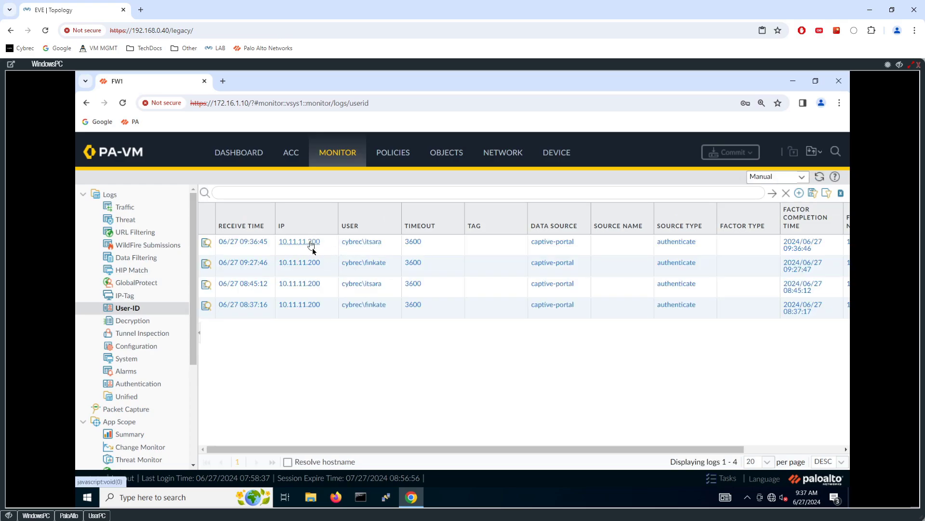
Rerun 'show user ip-user-mapping all' and highlight the mapped username and IP 10.11.11.200
{"action": "left_click", "coordinate": [75, 515]}
{"action": "key", "text": "Up"}
{"action": "key", "text": "Return"}
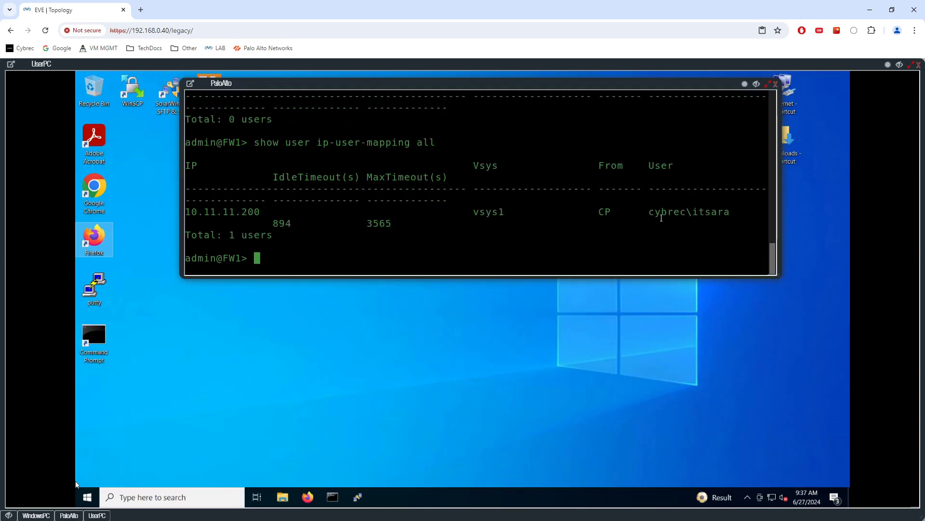
{"action": "left_click_drag", "start_coordinate": [653, 213], "coordinate": [727, 212]}
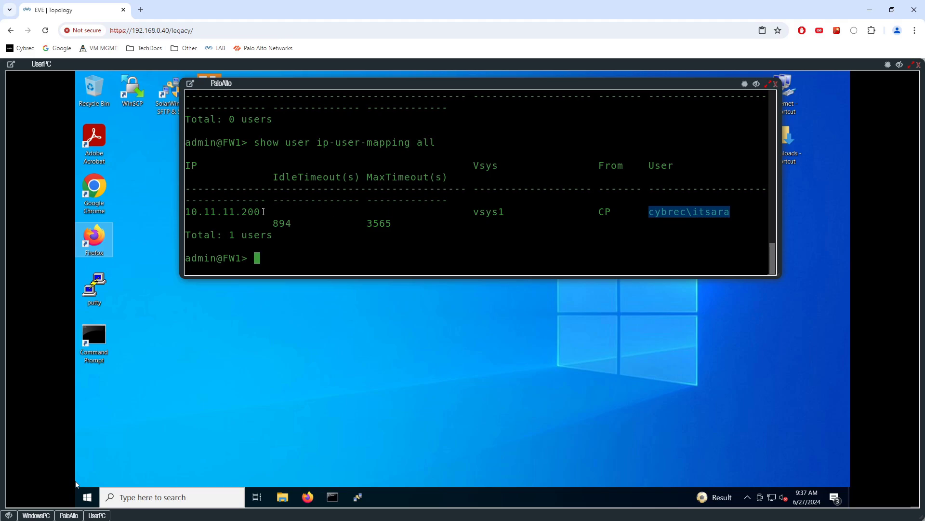
{"action": "left_click_drag", "start_coordinate": [267, 212], "coordinate": [181, 213]}
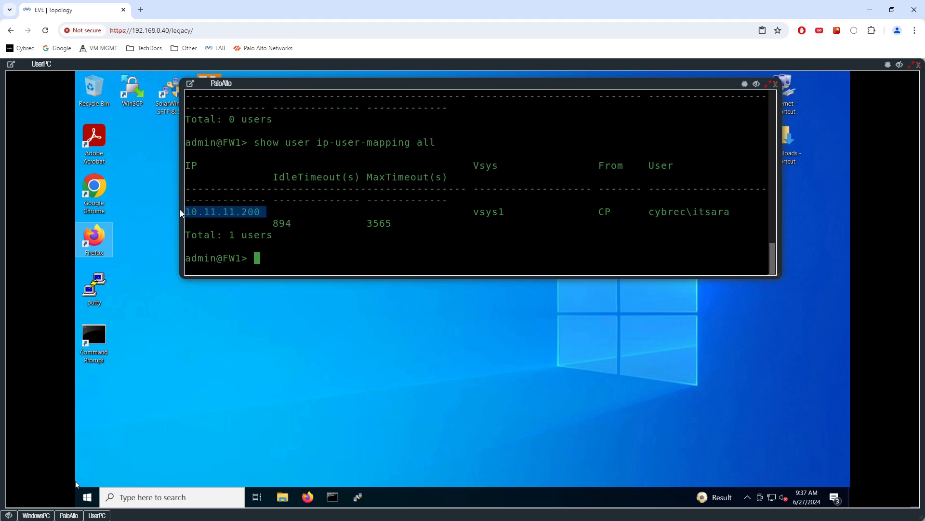
Launch PuTTY on the UserPC desktop
{"action": "left_click", "coordinate": [39, 515]}
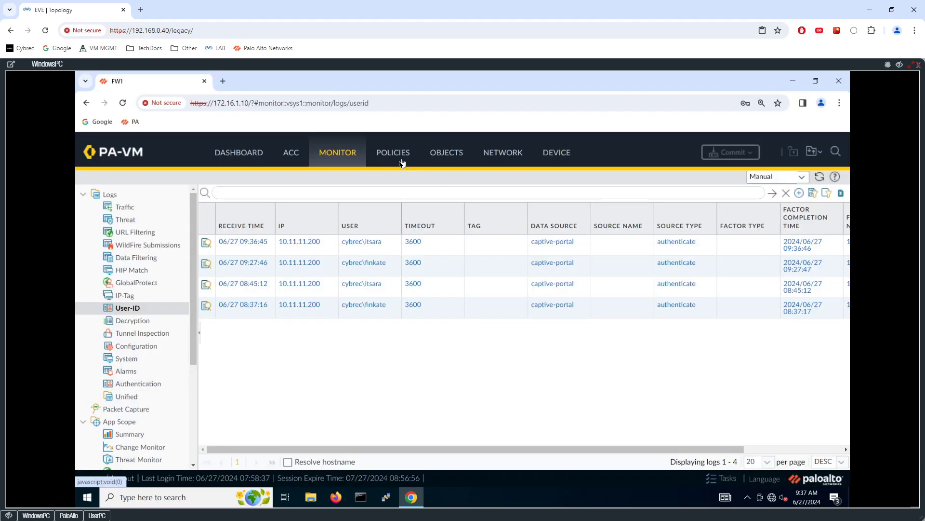
{"action": "left_click", "coordinate": [97, 515]}
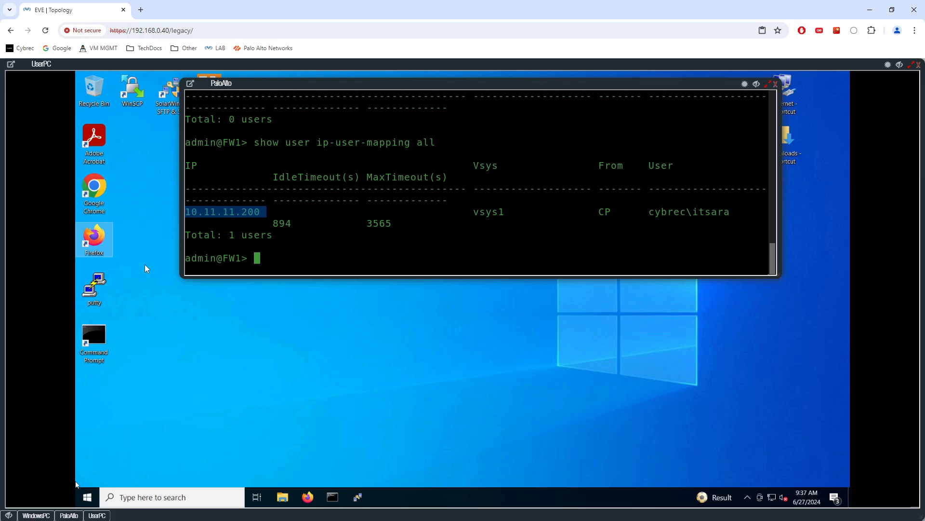
{"action": "double_click", "coordinate": [93, 288]}
Open a PuTTY Telnet session to 192.0.2.2 and run 'who' on R2
{"action": "left_click", "coordinate": [543, 260]}
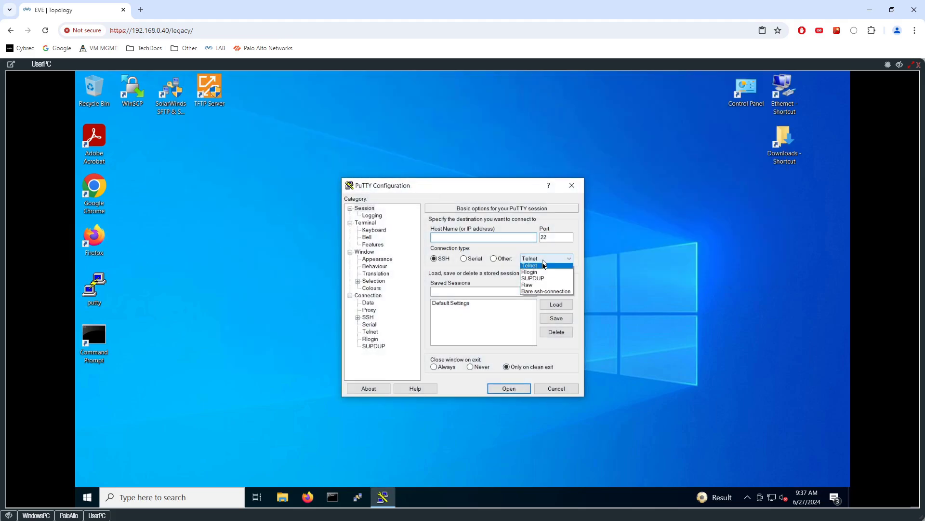
{"action": "left_click", "coordinate": [510, 262]}
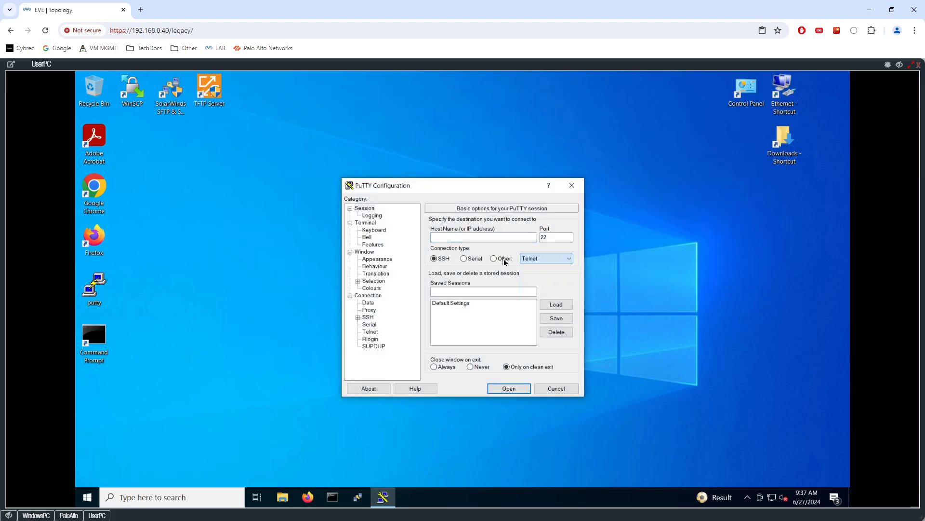
{"action": "left_click", "coordinate": [494, 258]}
{"action": "left_click", "coordinate": [494, 237]}
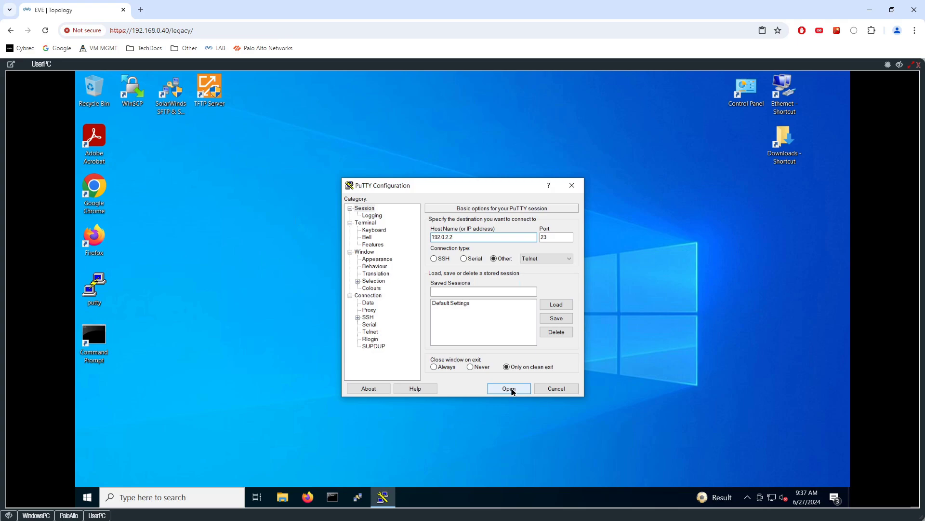
{"action": "left_click", "coordinate": [512, 391]}
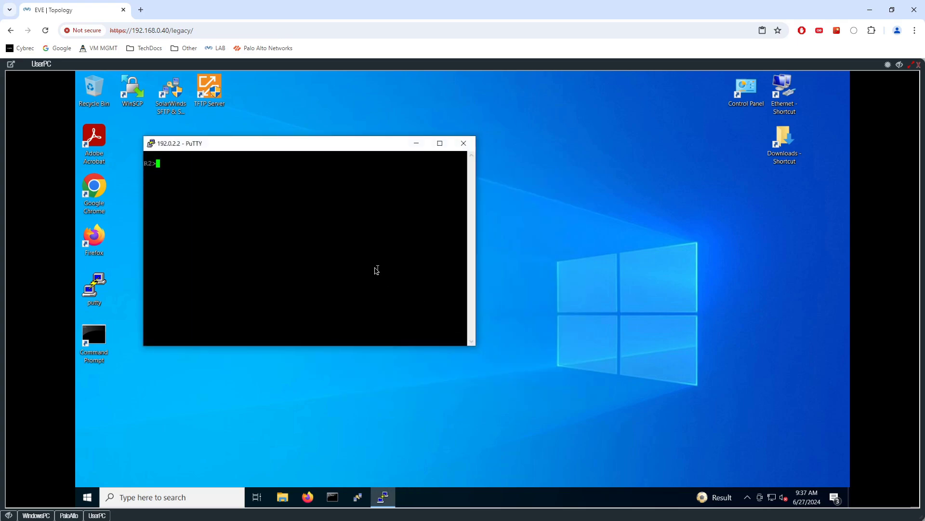
{"action": "type", "text": "who"}
{"action": "key", "text": "Return"}
{"action": "key", "text": "Return"}
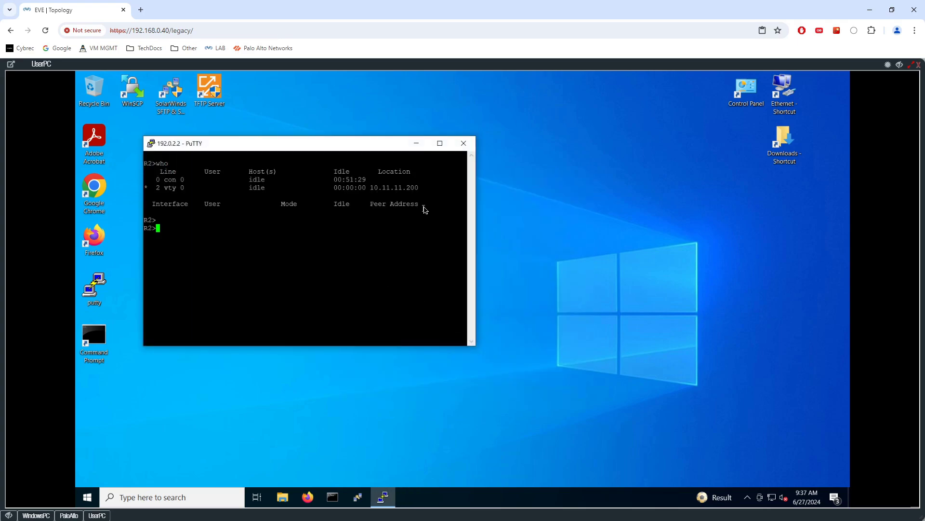
Open the Traffic logs and clear out the previous user and action filter
{"action": "left_click", "coordinate": [36, 515]}
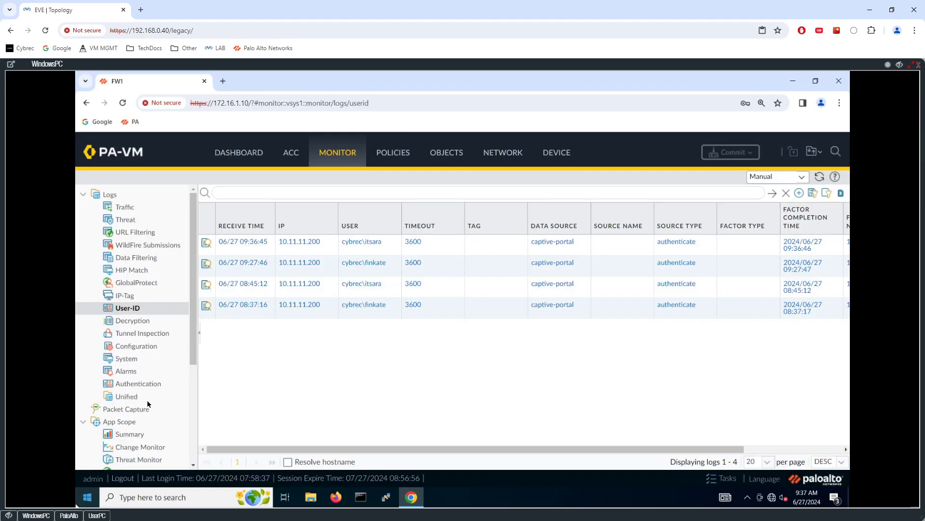
{"action": "left_click", "coordinate": [127, 208]}
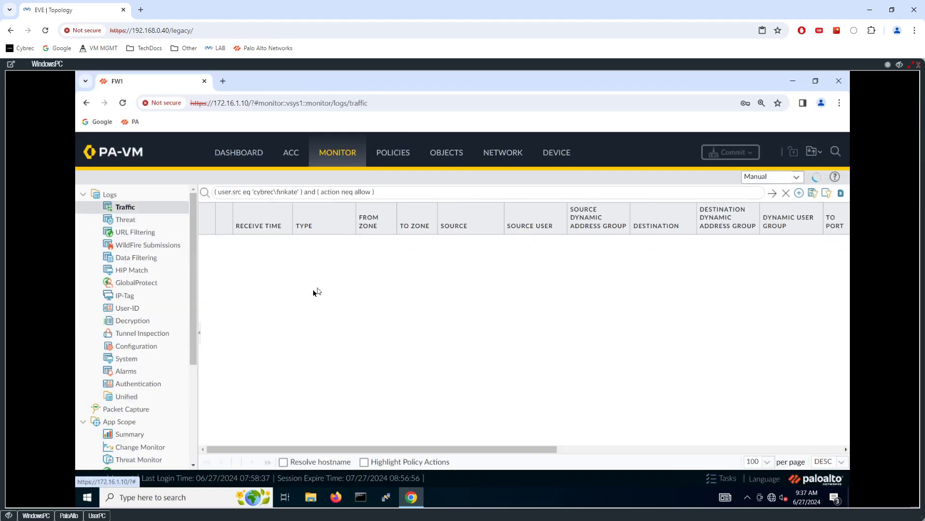
{"action": "left_click", "coordinate": [346, 194]}
{"action": "key", "text": "BackSpace"}
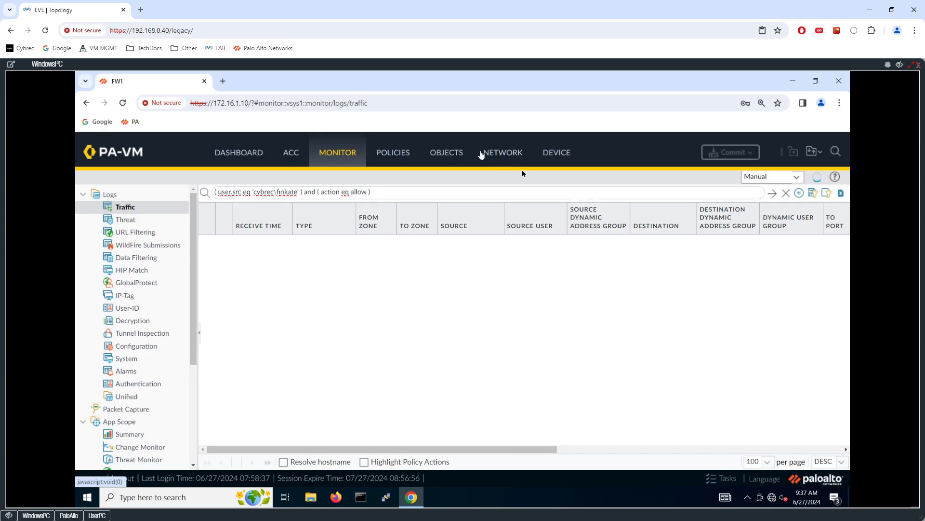
{"action": "left_click", "coordinate": [772, 194]}
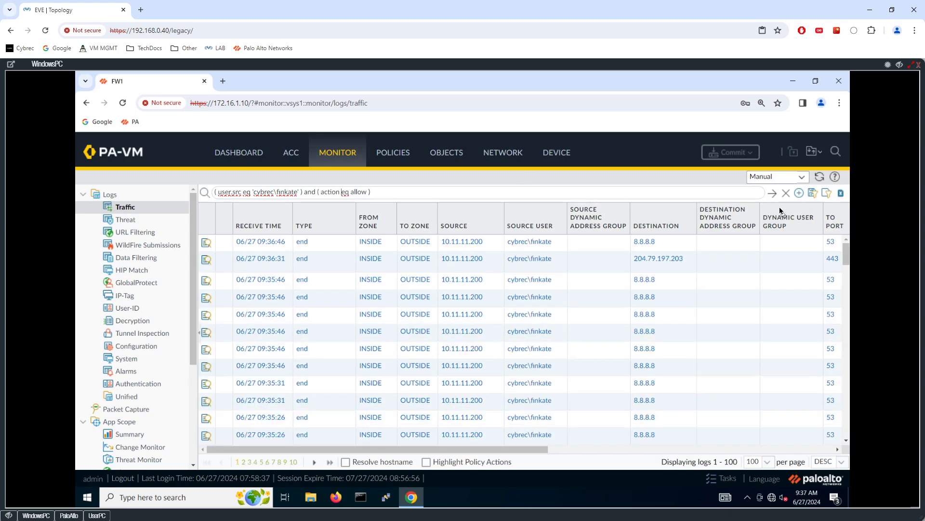
{"action": "left_click", "coordinate": [303, 192]}
{"action": "key", "text": "shift+Home"}
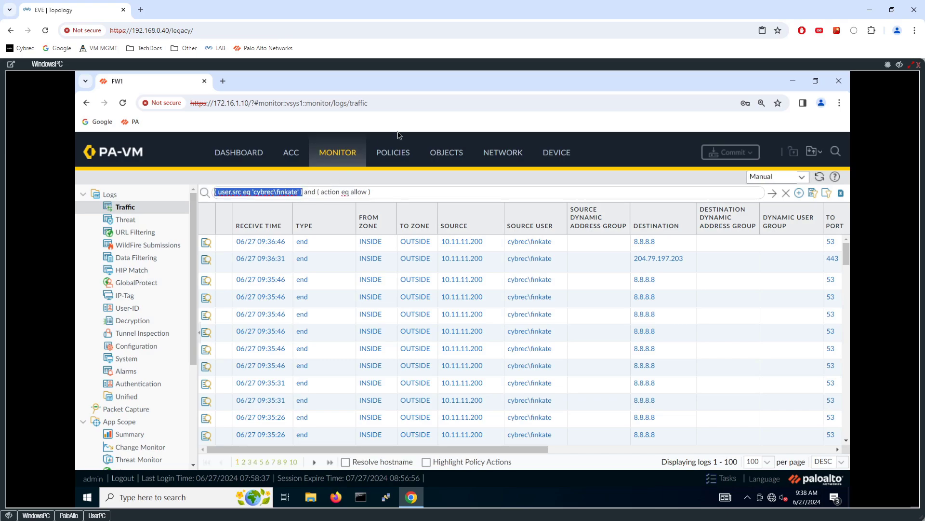
{"action": "key", "text": "BackSpace"}
{"action": "left_click", "coordinate": [785, 193]}
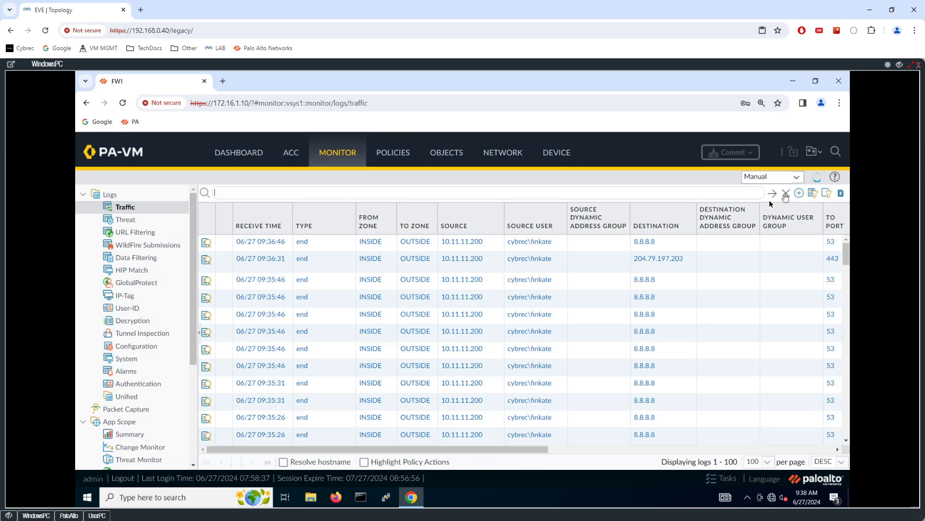
Filter traffic to source 10.11.11.200 and destination port 23, then scroll right to Action/Rule
{"action": "left_click", "coordinate": [460, 243]}
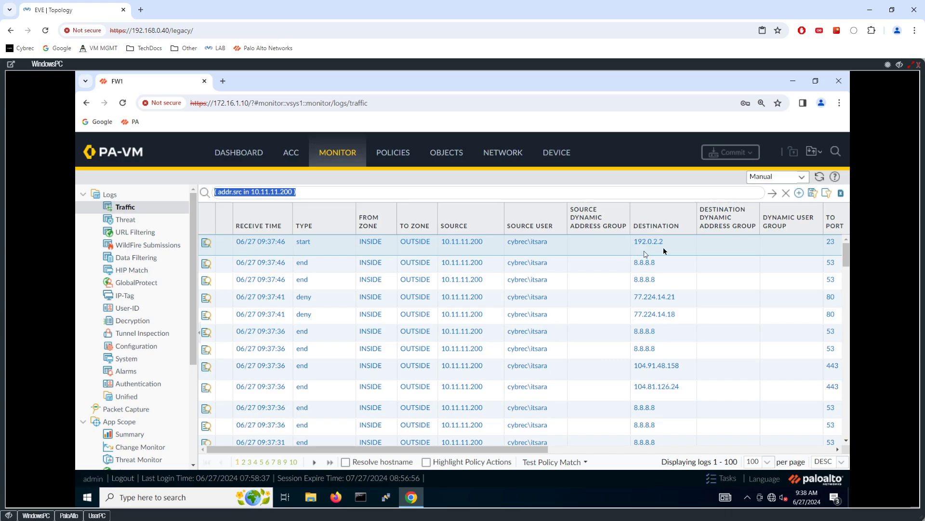
{"action": "left_click", "coordinate": [830, 244]}
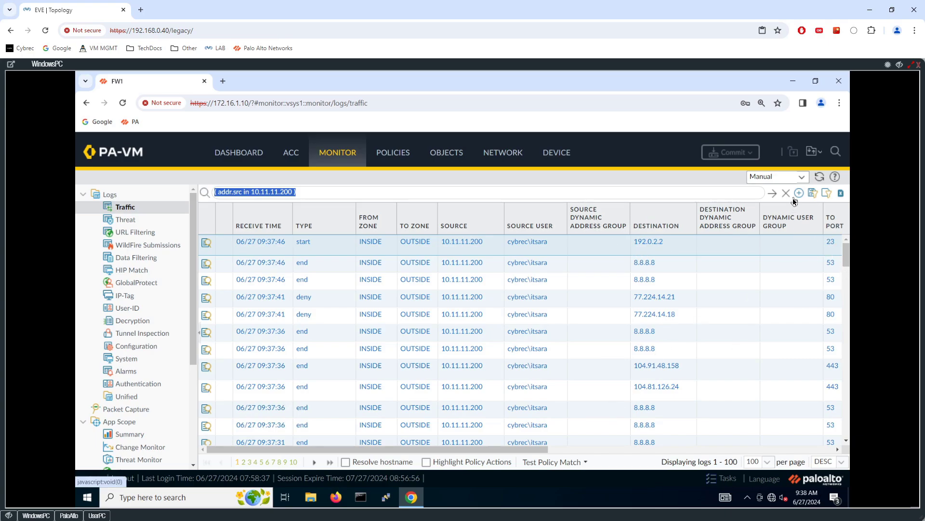
{"action": "left_click", "coordinate": [831, 244]}
{"action": "key", "text": "BackSpace"}
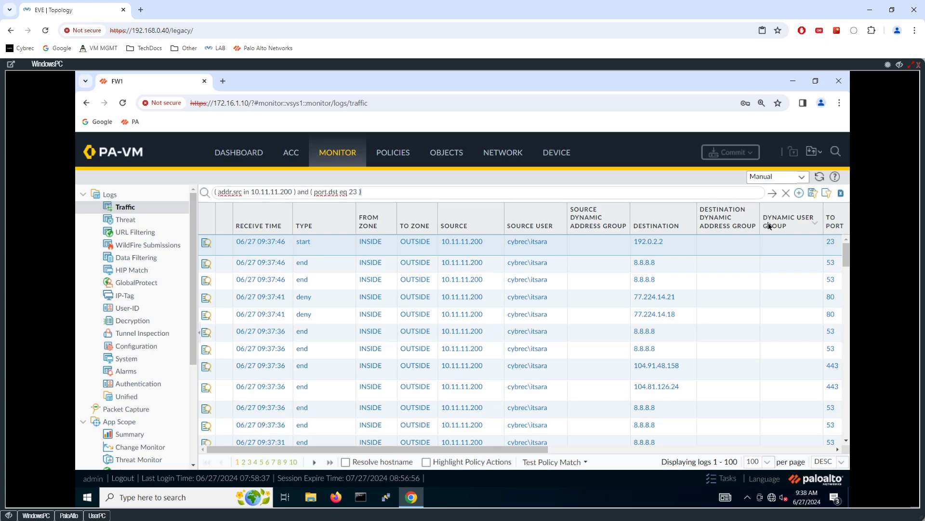
{"action": "left_click", "coordinate": [772, 193]}
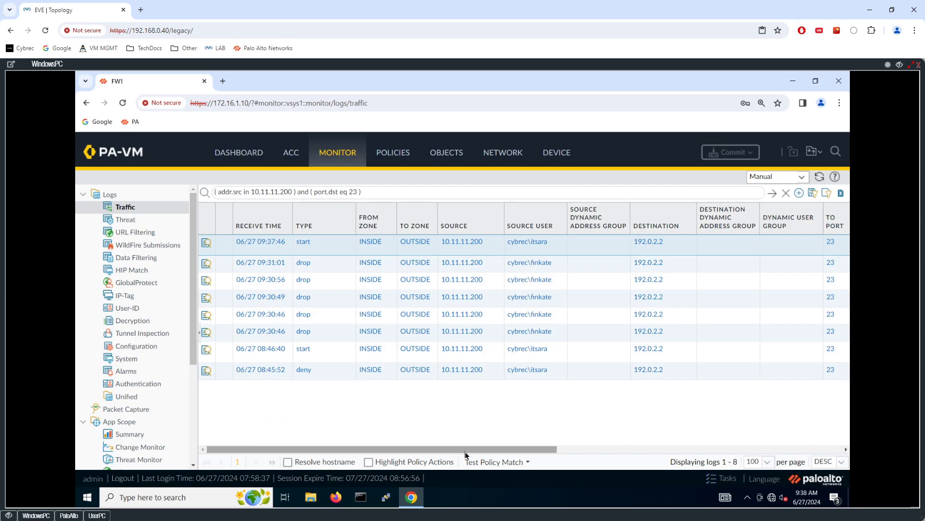
{"action": "left_click_drag", "start_coordinate": [467, 448], "coordinate": [627, 445]}
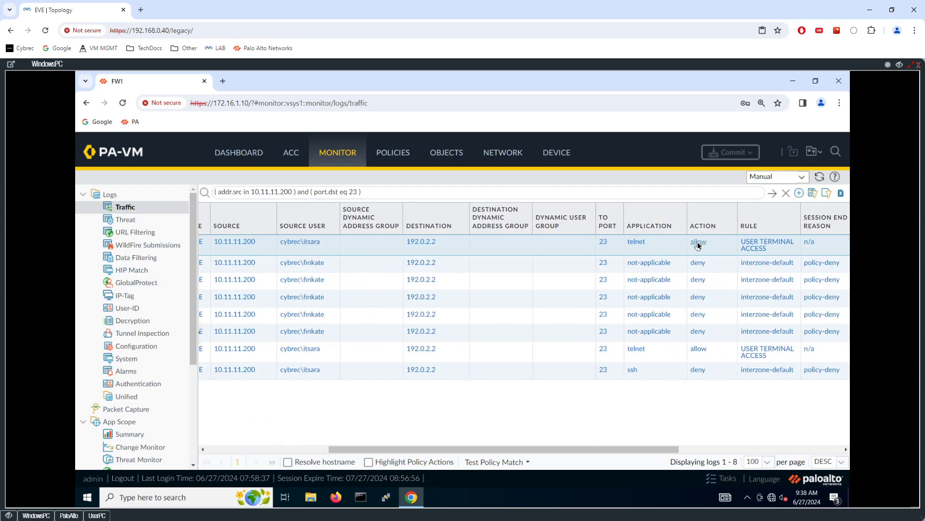